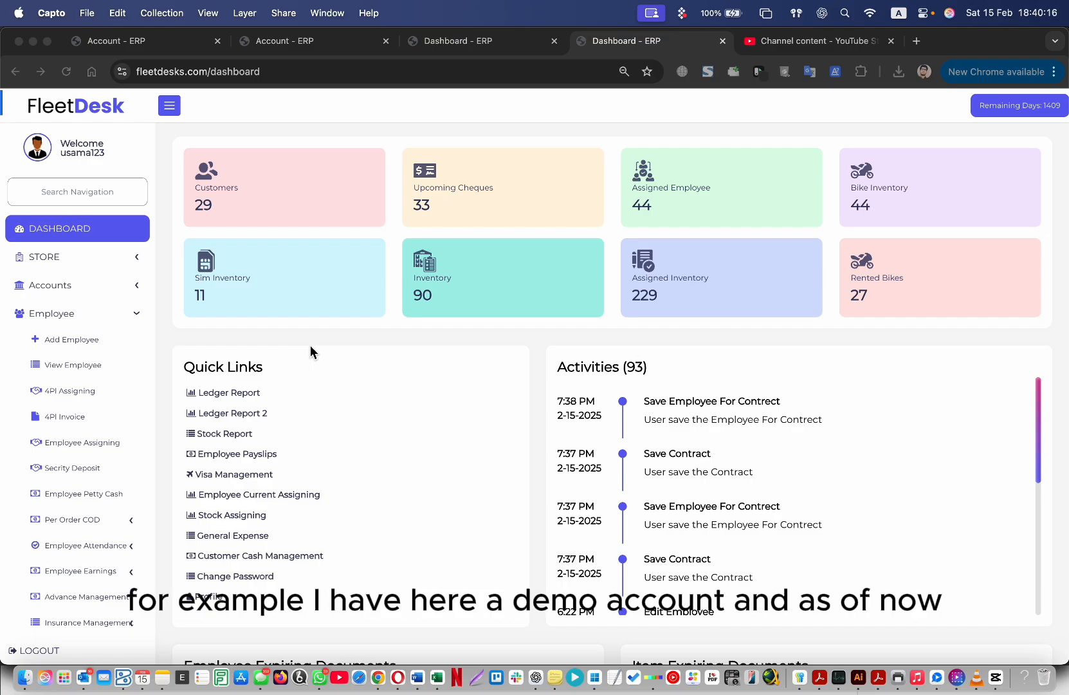
# Step: Locate the Employee-Contract chart on the dashboard and look over it together with the Employee Expiring Documents chart
pyautogui.scroll(-2, 352, 442)
pyautogui.scroll(2, 352, 442)
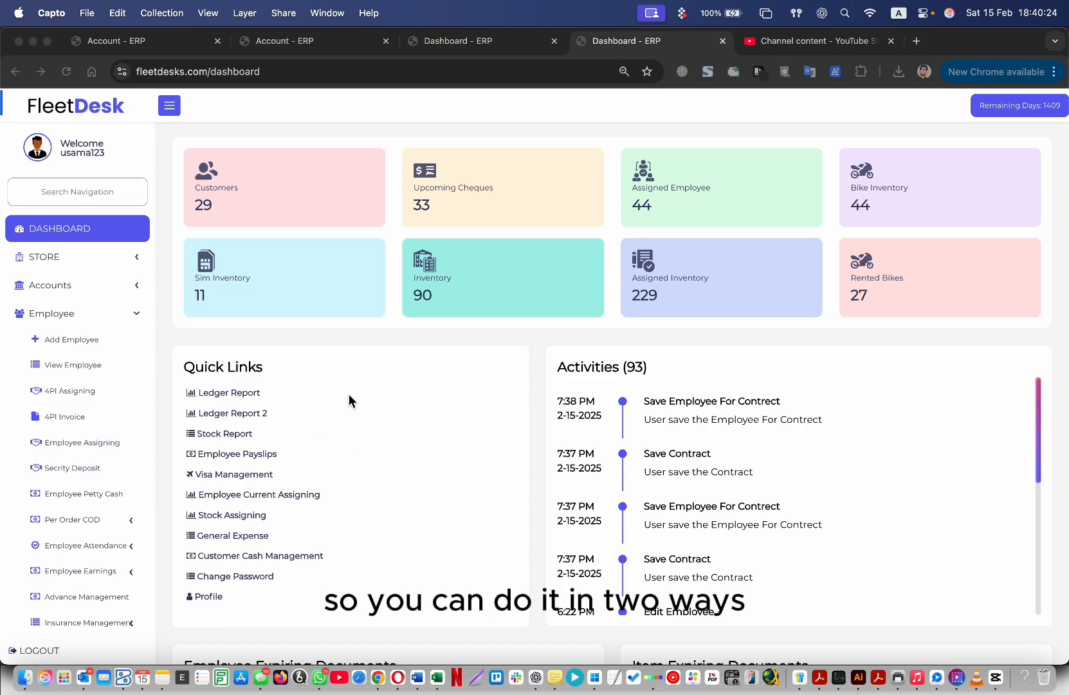
pyautogui.scroll(-10, 350, 411)
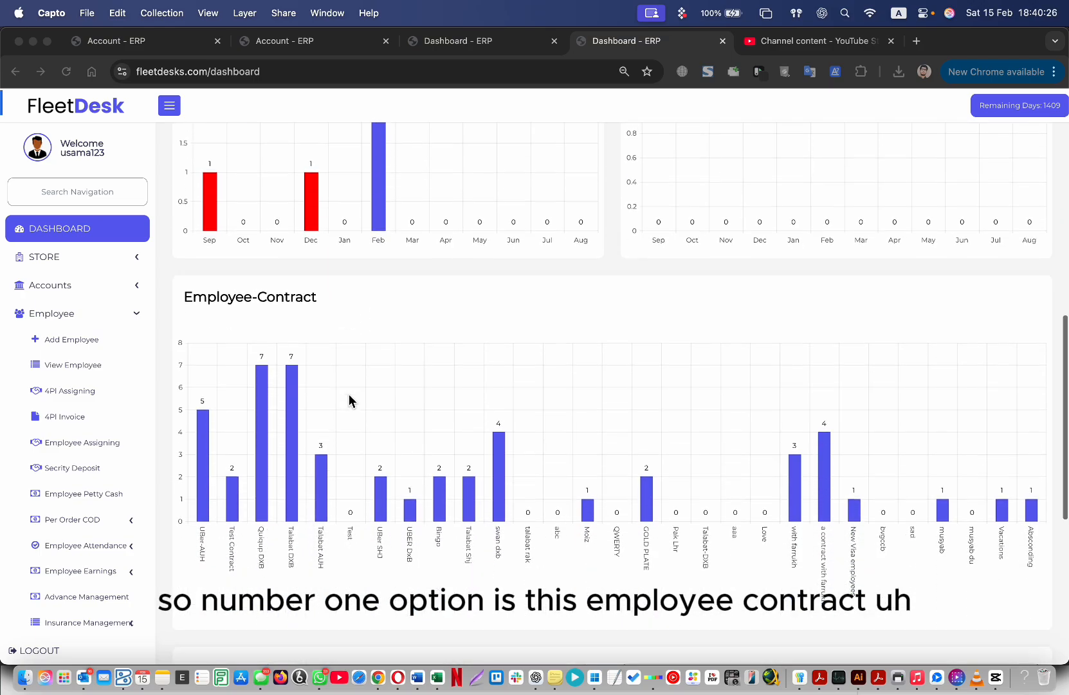
pyautogui.click(267, 218)
pyautogui.click(323, 219)
pyautogui.moveTo(324, 222); pyautogui.dragTo(243, 217)
pyautogui.click(361, 223)
pyautogui.scroll(10, 342, 302)
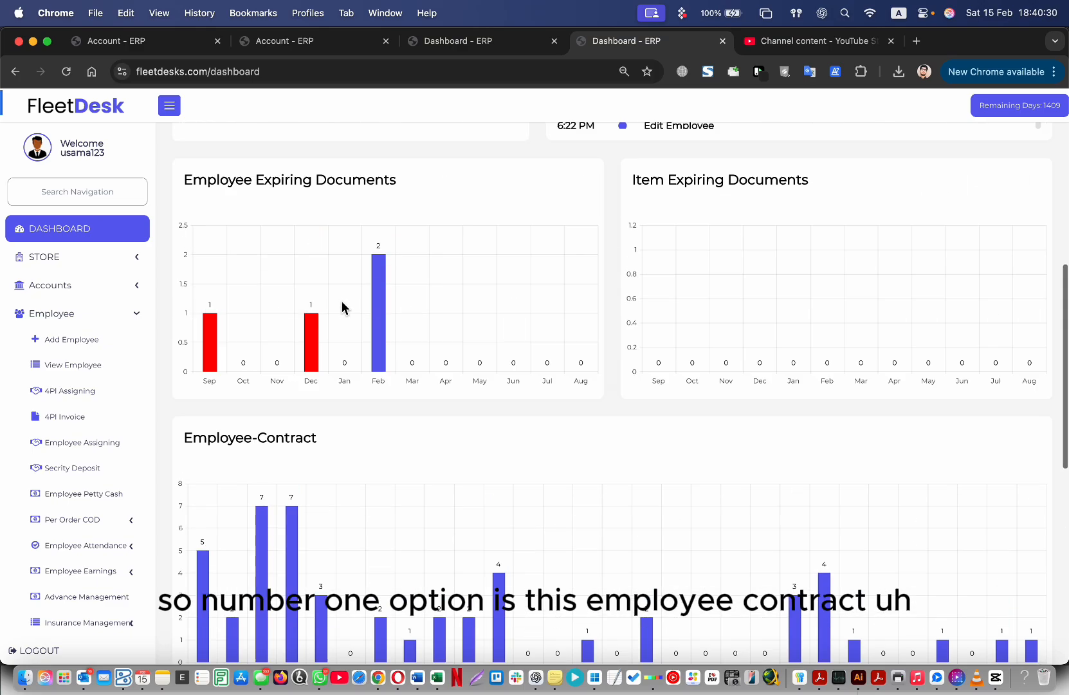
pyautogui.scroll(-10, 344, 306)
pyautogui.scroll(2, 345, 283)
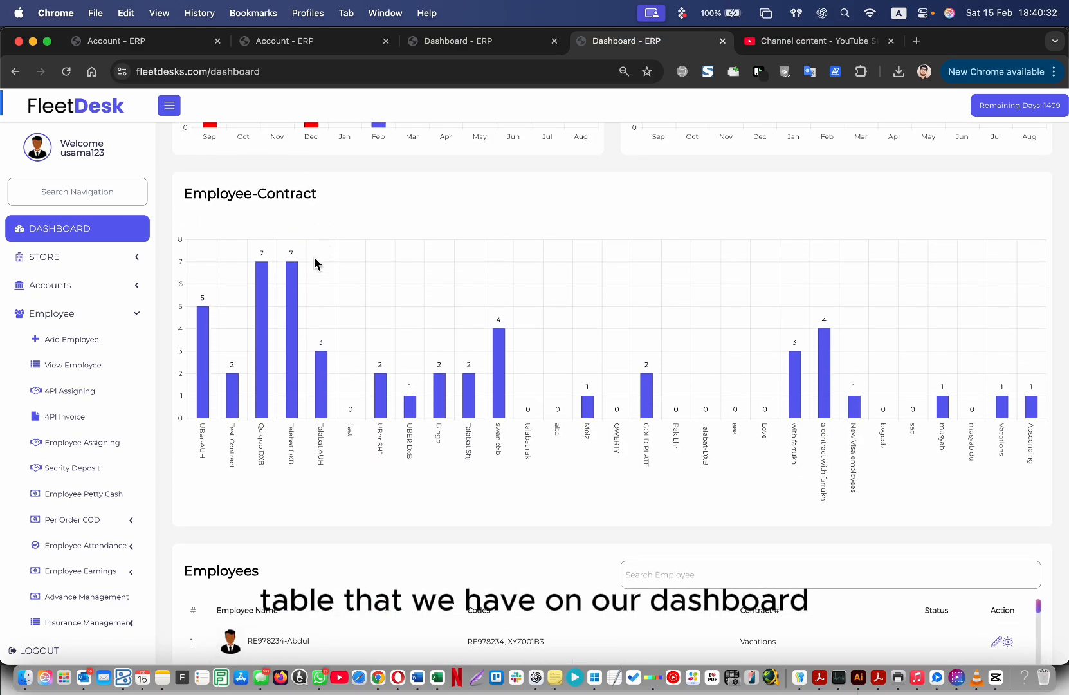
# Step: Check the UBer-AUH, Absconding and Vacations entries in the Employee-Contract chart
pyautogui.click(204, 458)
pyautogui.click(204, 455)
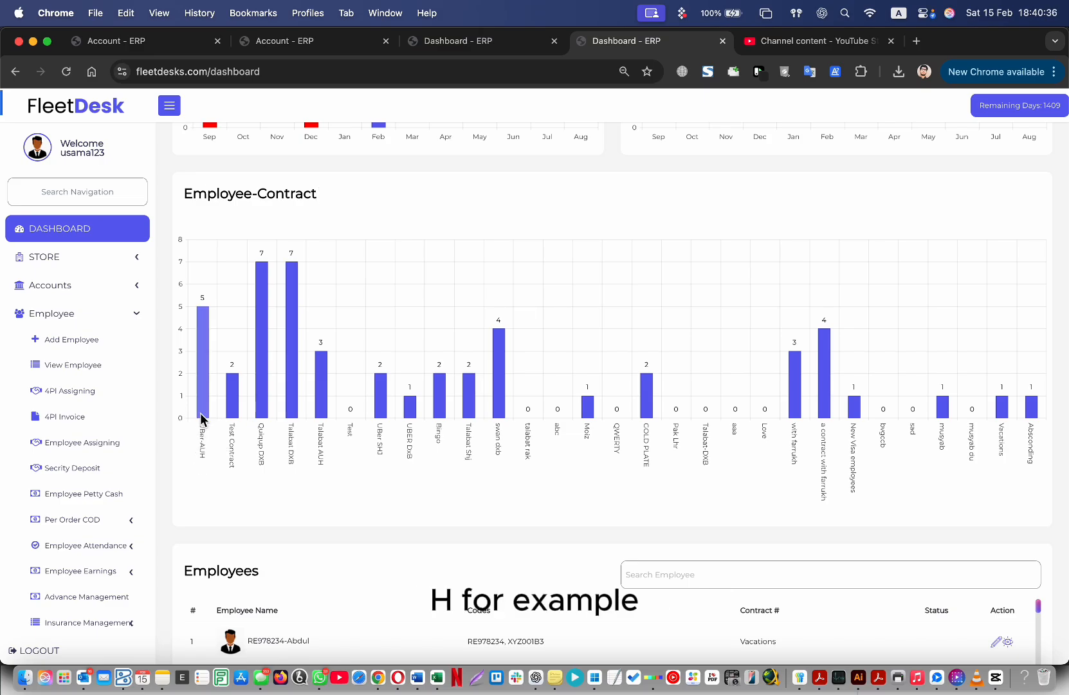
pyautogui.click(200, 427)
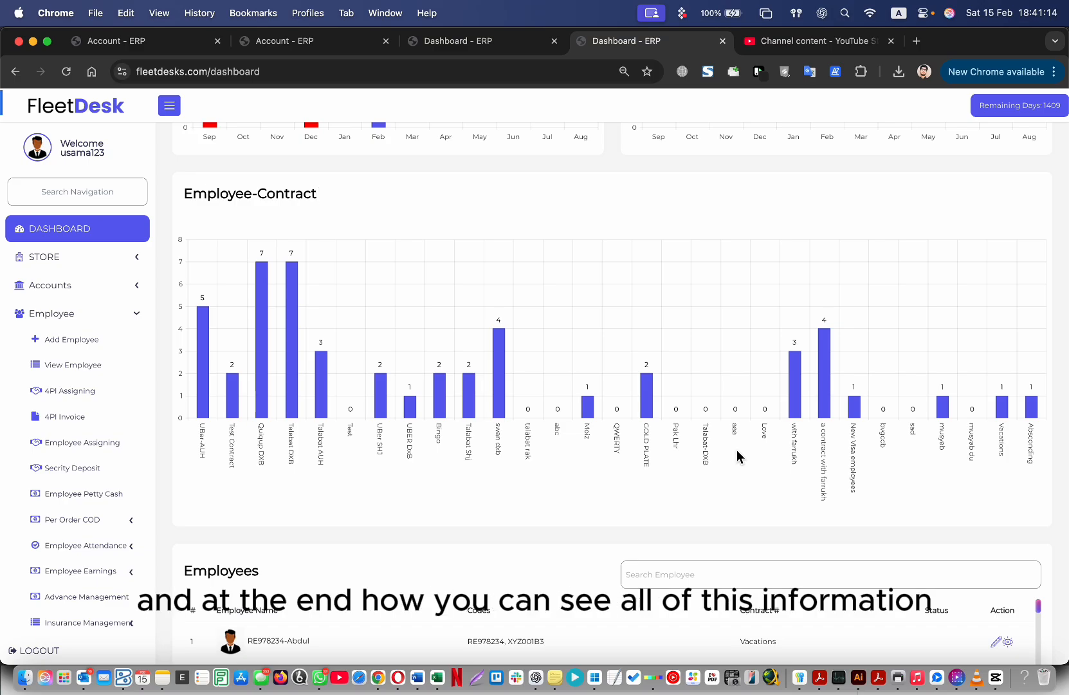
pyautogui.click(1028, 436)
pyautogui.click(1033, 430)
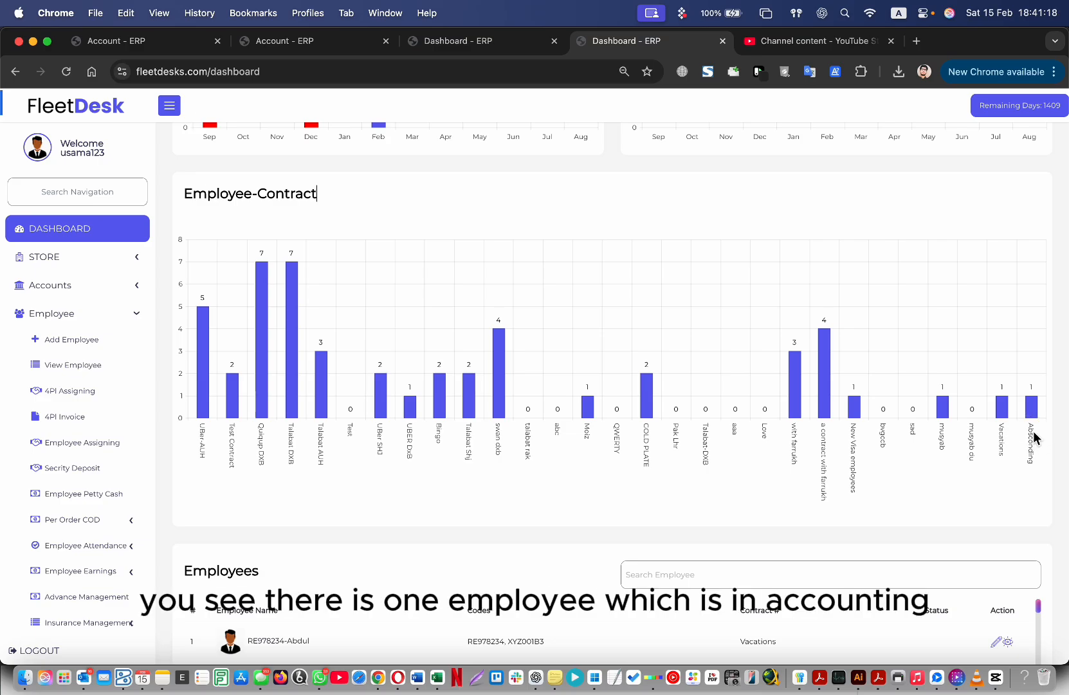
pyautogui.click(1002, 432)
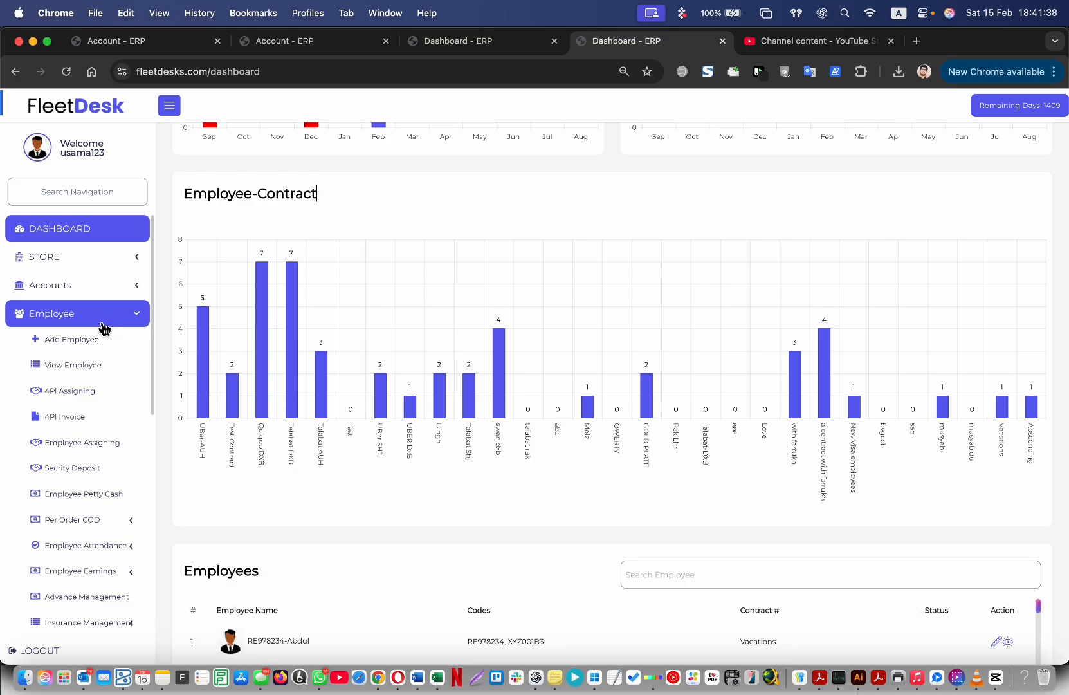
# Step: Open the employee list and review the Contract column, including the Vacations, Absconding, Talabat AUH and New Visa employees entries
pyautogui.click(90, 368)
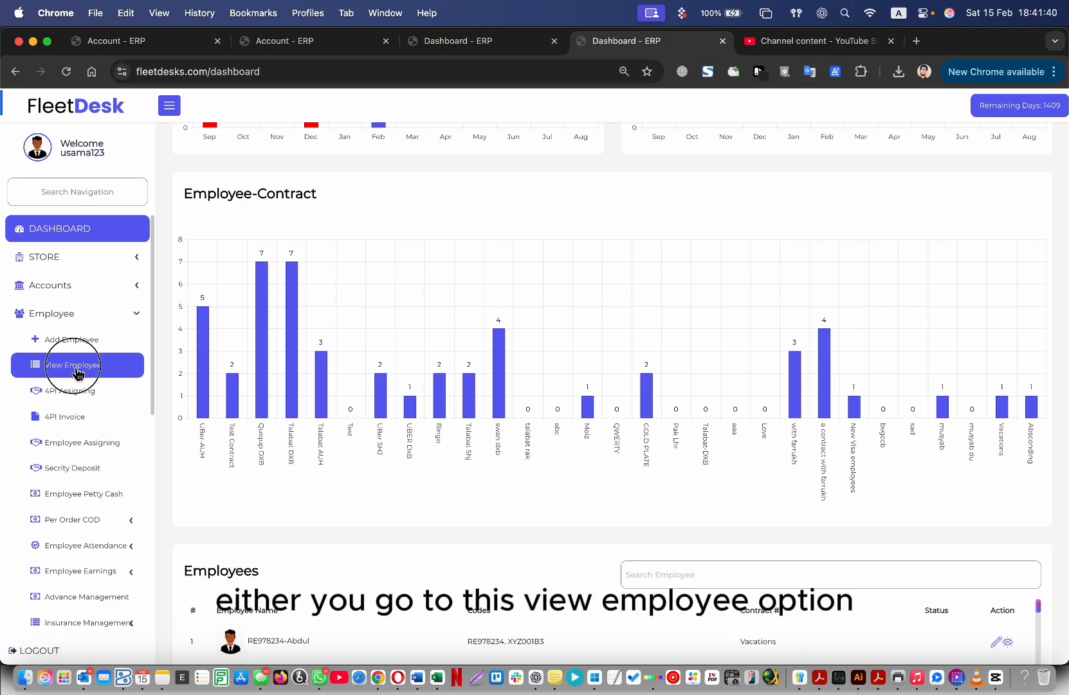
pyautogui.scroll(-8, 549, 435)
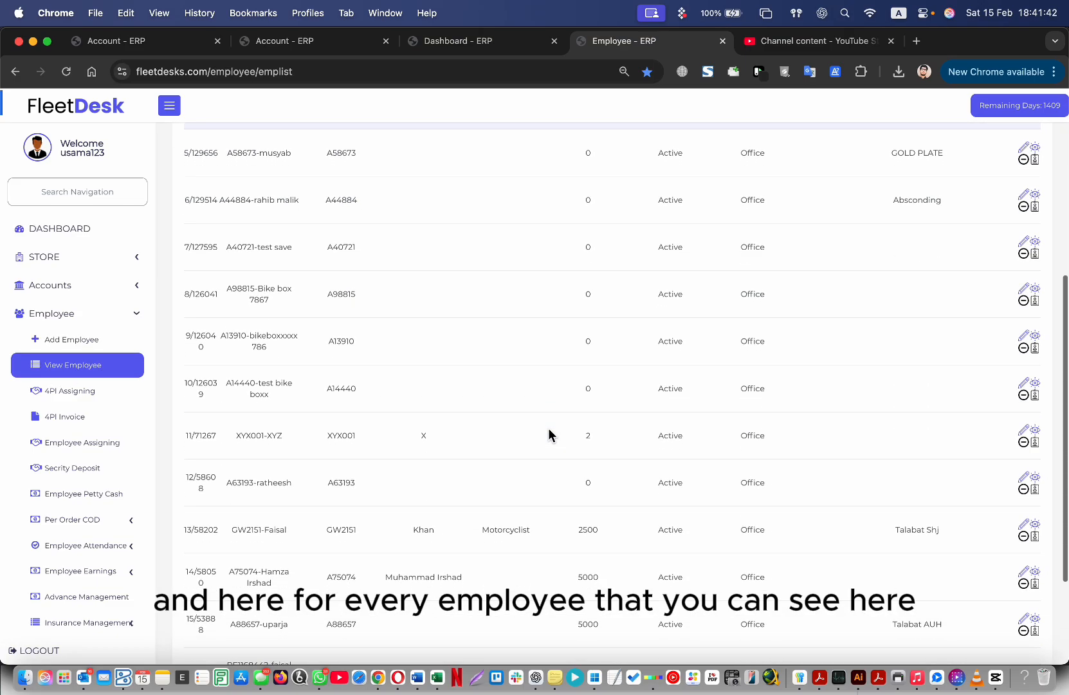
pyautogui.scroll(8, 549, 435)
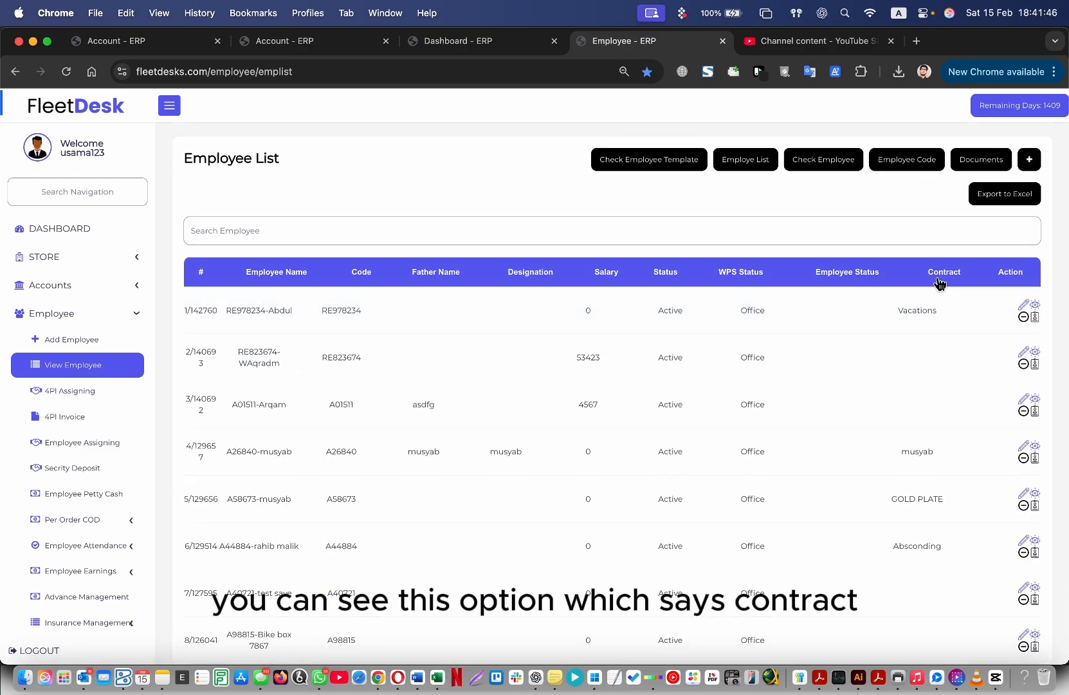
pyautogui.doubleClick(920, 310)
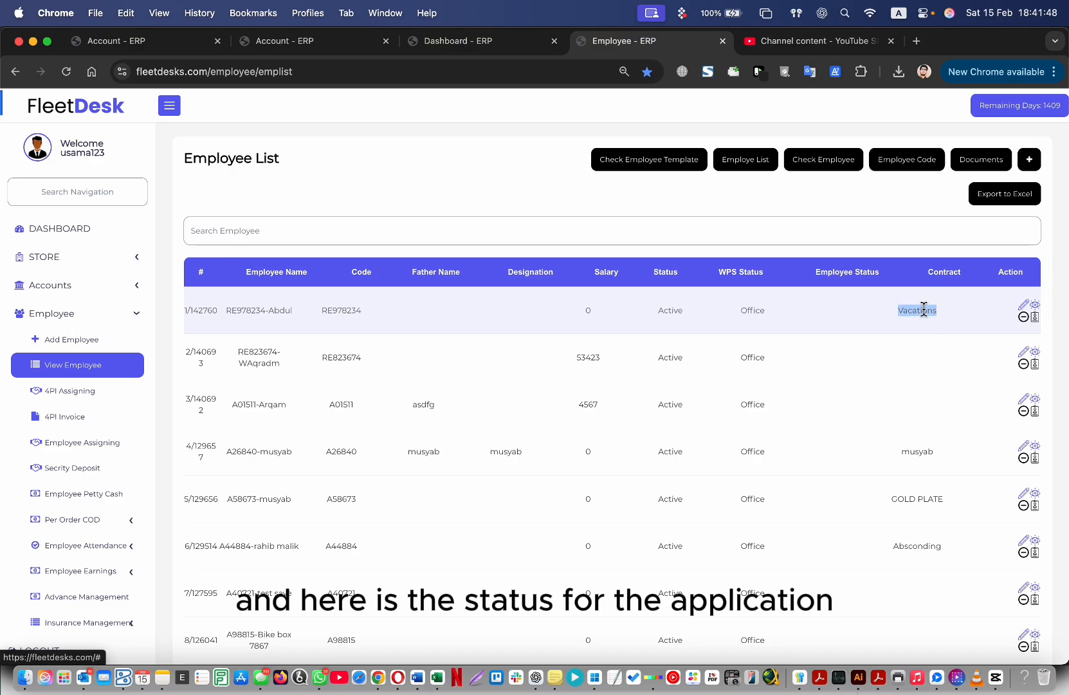
pyautogui.doubleClick(917, 451)
pyautogui.doubleClick(915, 546)
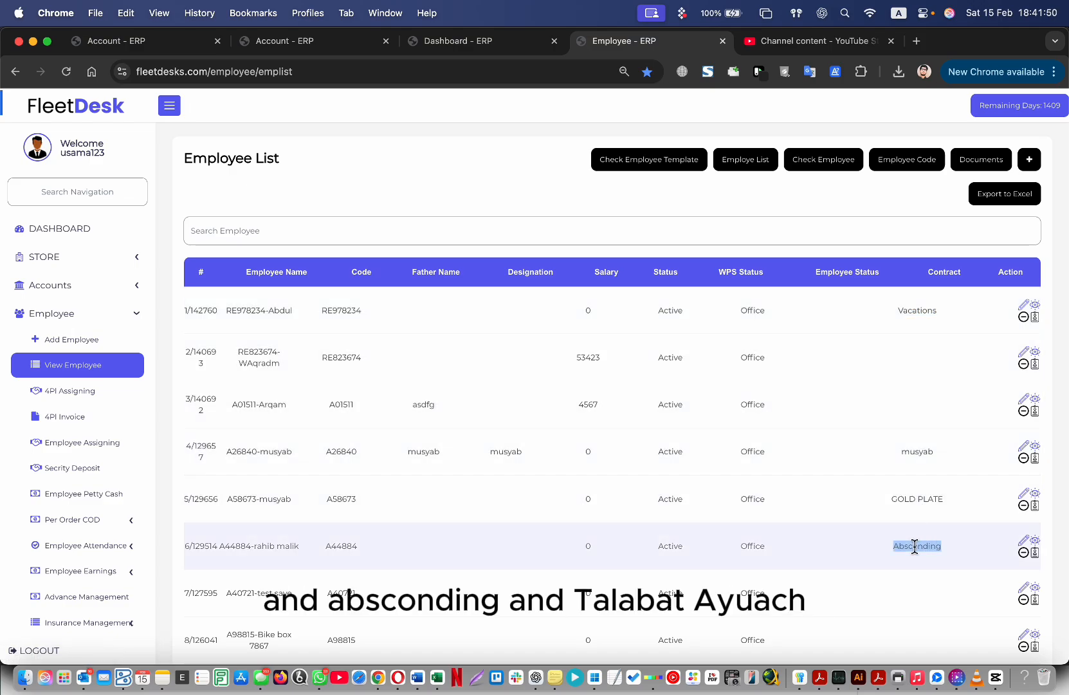
pyautogui.scroll(-8, 914, 546)
pyautogui.doubleClick(910, 474)
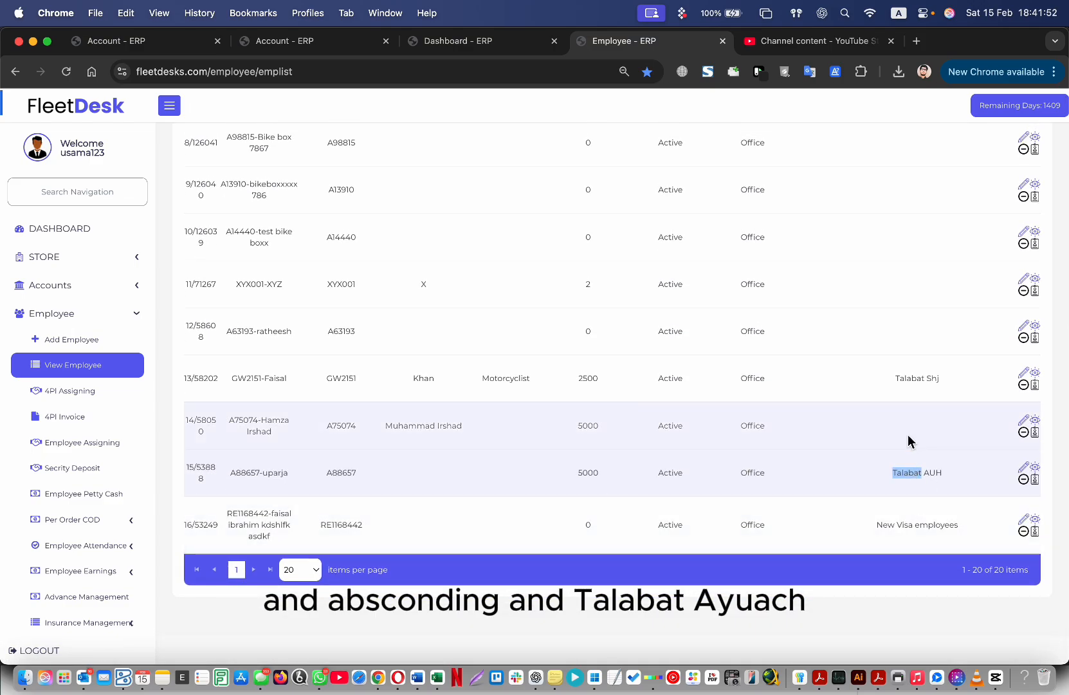
pyautogui.moveTo(888, 524); pyautogui.dragTo(938, 523)
pyautogui.scroll(8, 907, 382)
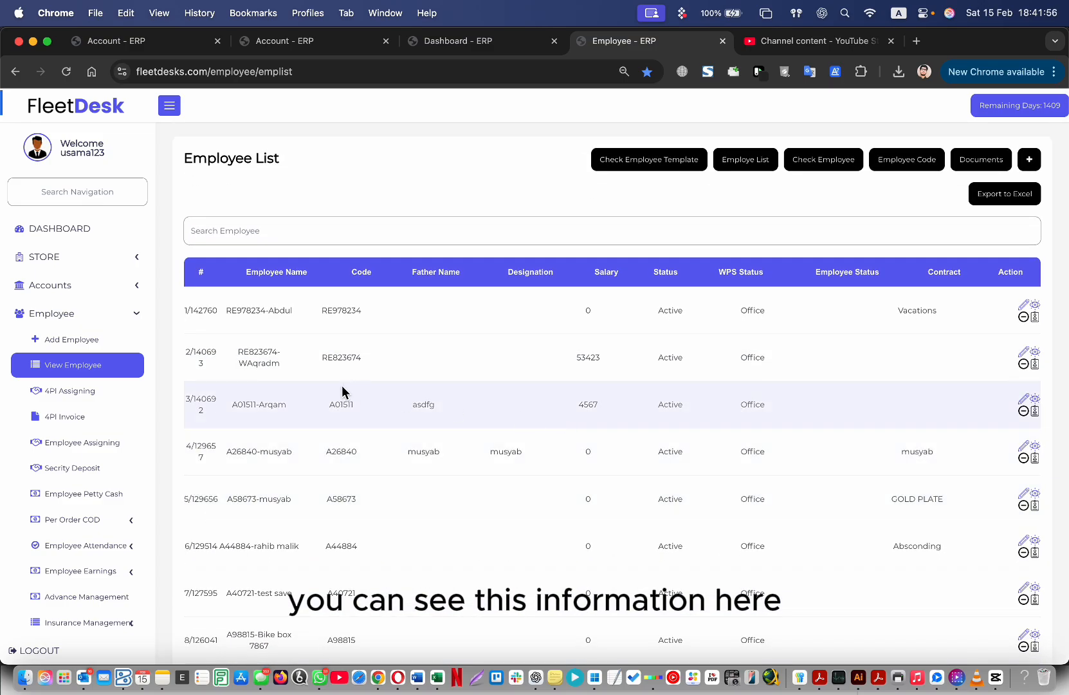
# Step: Open the Employee Current Assigning report from the employee reports
pyautogui.scroll(-2, 88, 475)
pyautogui.scroll(-5, 89, 475)
pyautogui.click(125, 444)
pyautogui.click(123, 401)
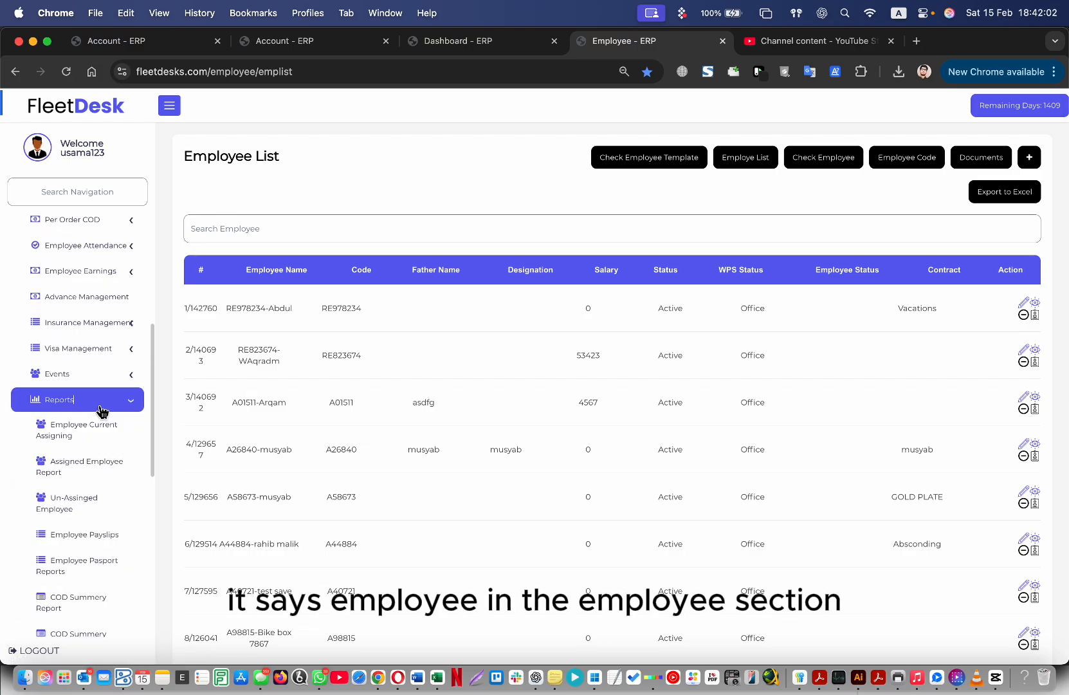
pyautogui.click(89, 437)
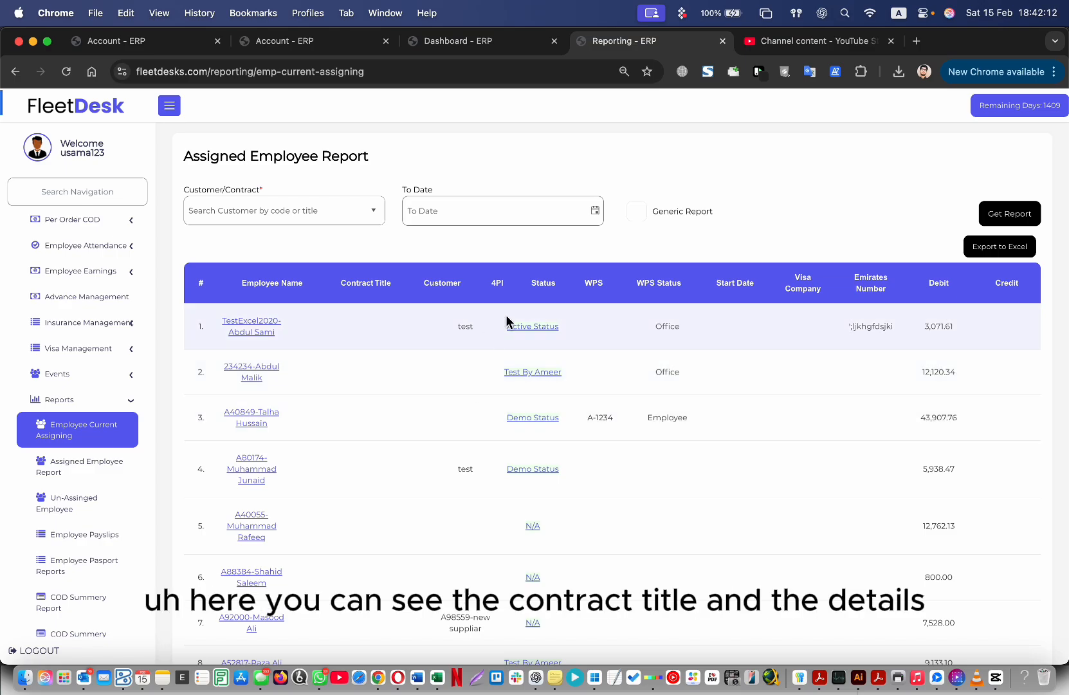
# Step: Sort the assigned employee report by customer, and re-sort it by contract title in descending order
pyautogui.click(452, 290)
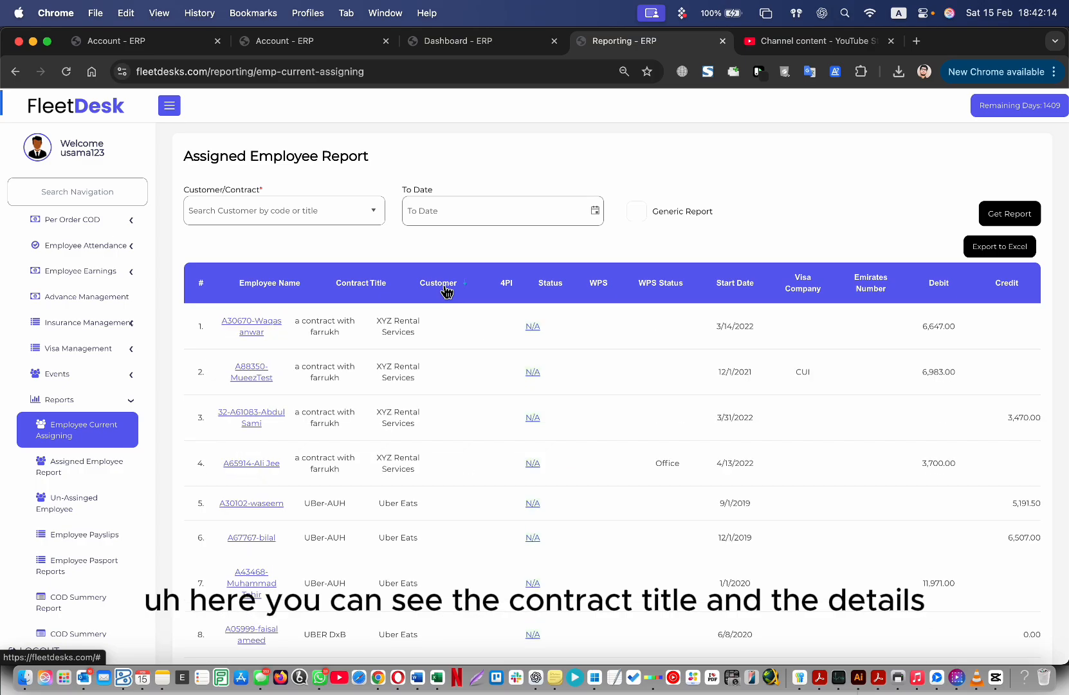
pyautogui.click(360, 287)
pyautogui.click(370, 289)
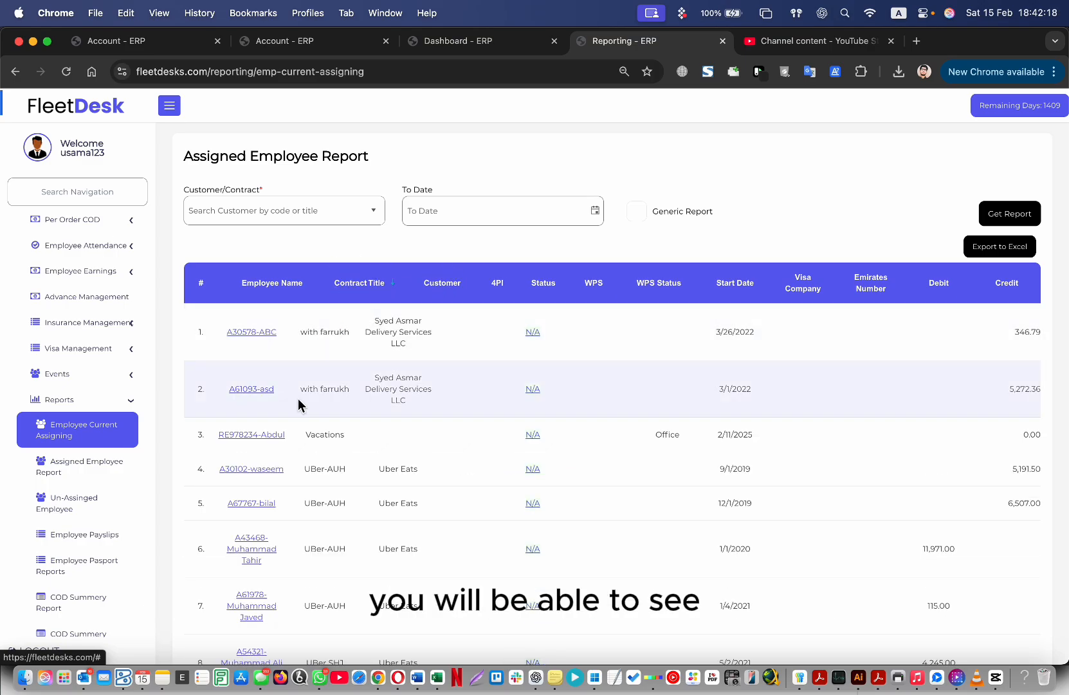
# Step: Review the employees with their contract titles and customers in the sorted assigned employee report
pyautogui.scroll(-2, 289, 425)
pyautogui.moveTo(219, 378); pyautogui.dragTo(334, 551)
pyautogui.scroll(-6, 395, 385)
pyautogui.scroll(7, 395, 379)
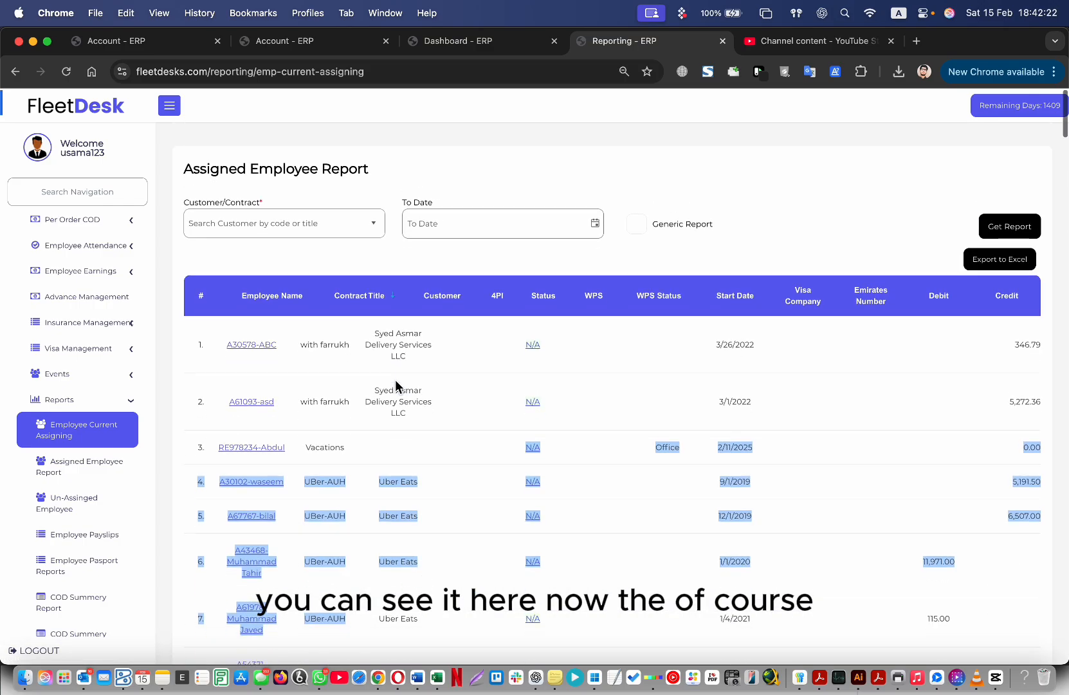
pyautogui.click(477, 250)
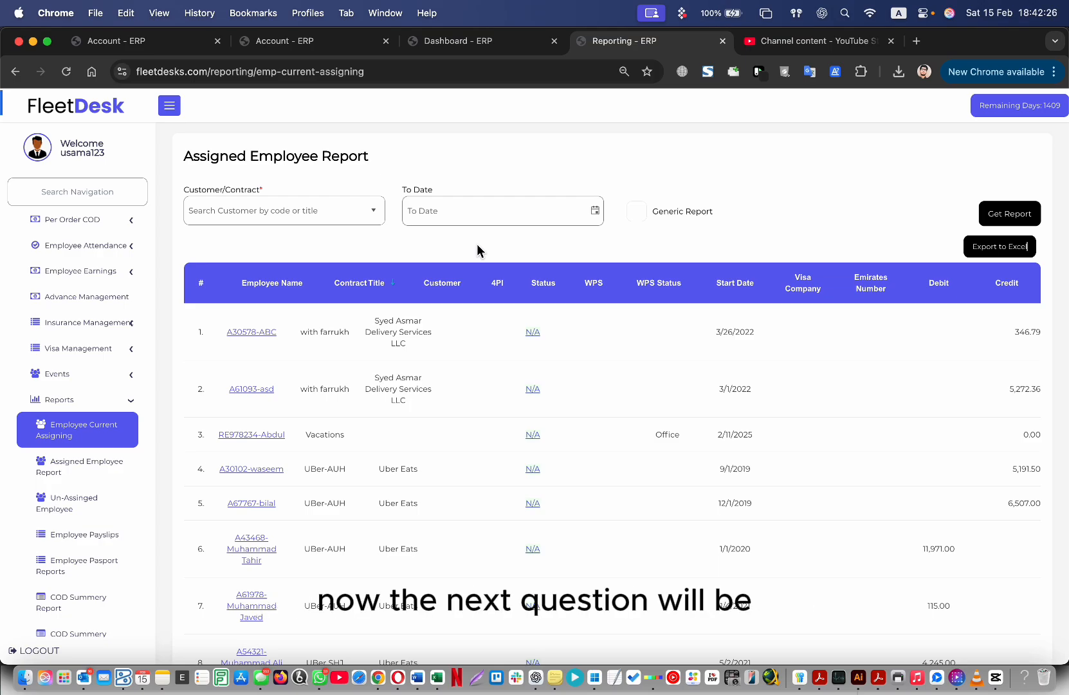
pyautogui.moveTo(348, 389)
pyautogui.mouseDown()
pyautogui.moveTo(295, 391)
pyautogui.moveTo(327, 390)
pyautogui.mouseUp()
pyautogui.click(326, 389)
pyautogui.doubleClick(328, 389)
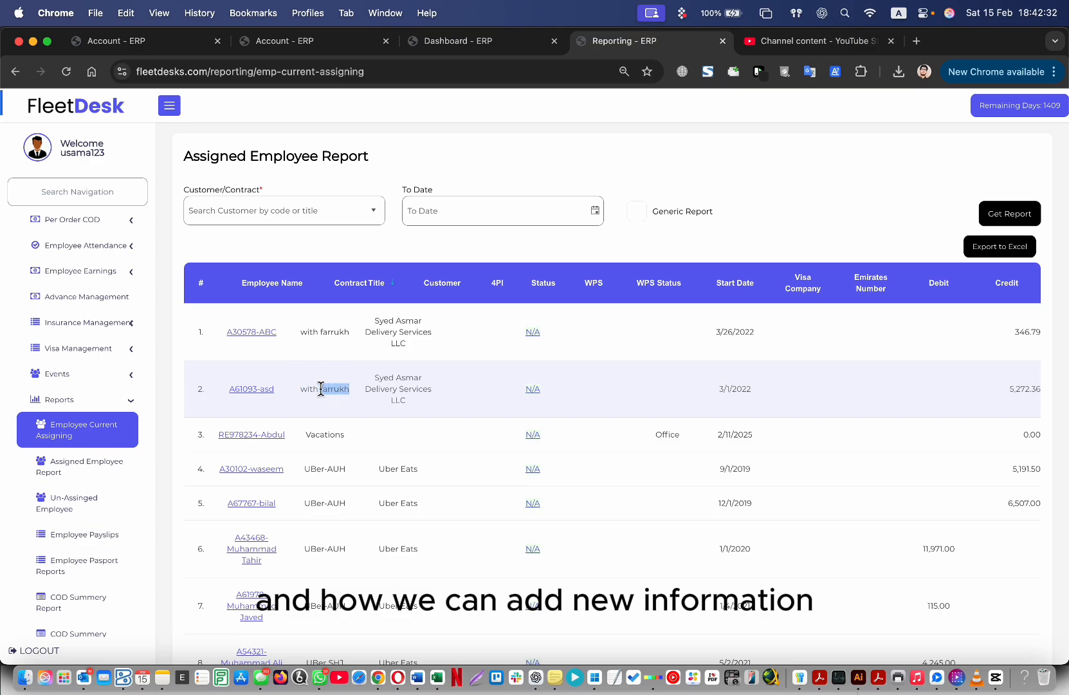
# Step: Open the Employee Assigning list and check the first employee's code, name and contract, plus the Vacations and Talabat Shj contract titles
pyautogui.scroll(5, 111, 418)
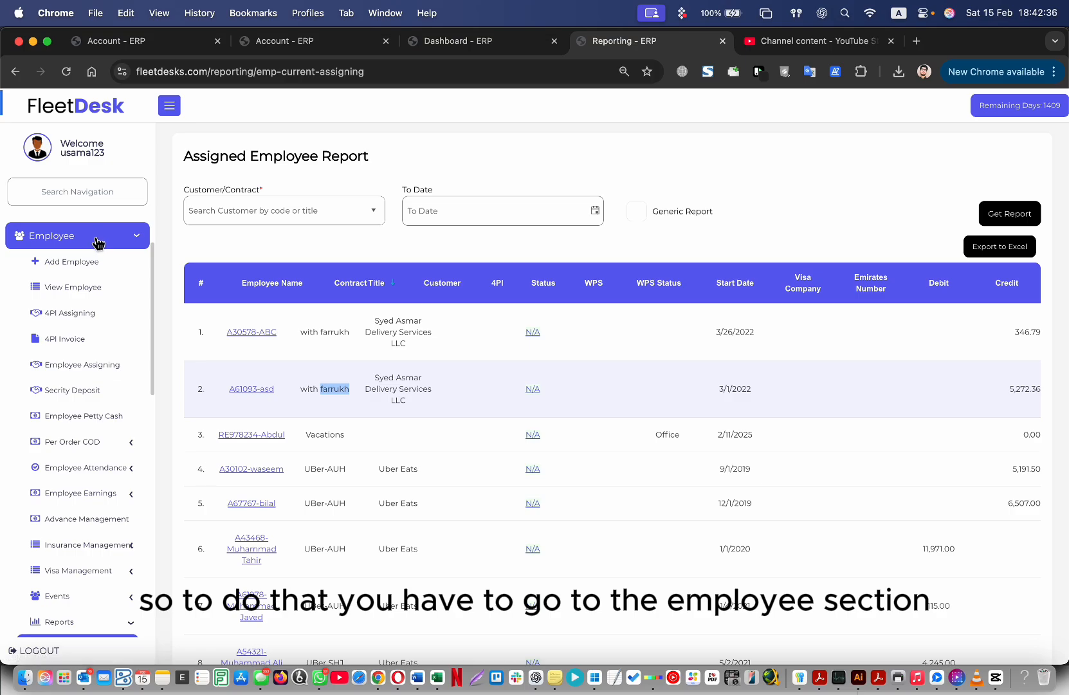
pyautogui.click(99, 373)
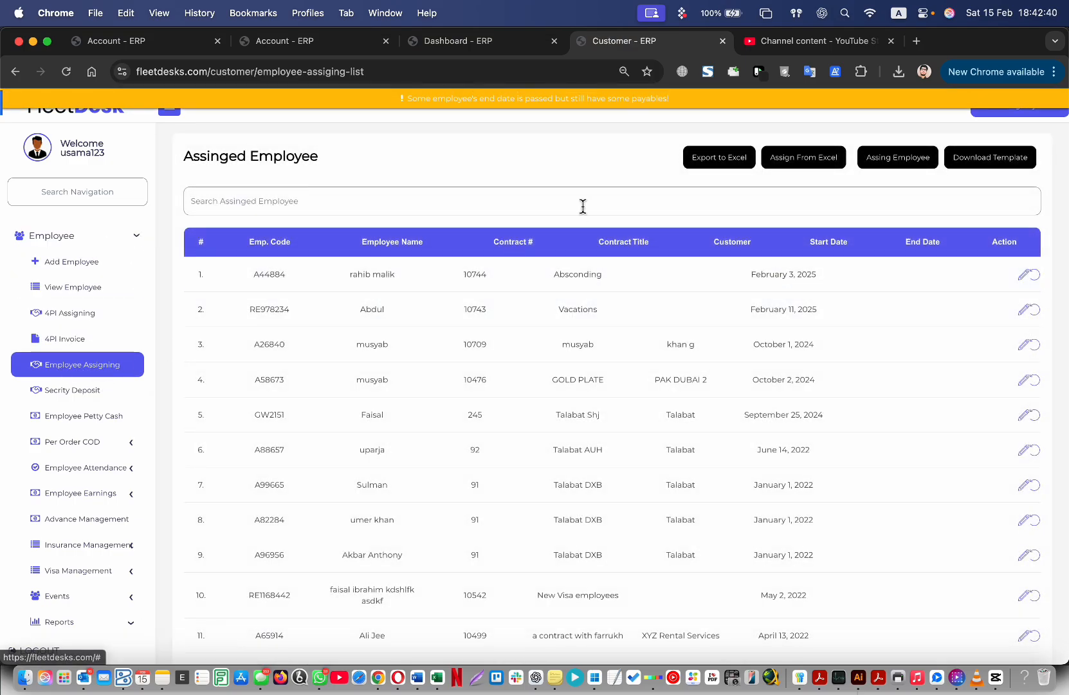
pyautogui.moveTo(251, 284); pyautogui.dragTo(285, 281)
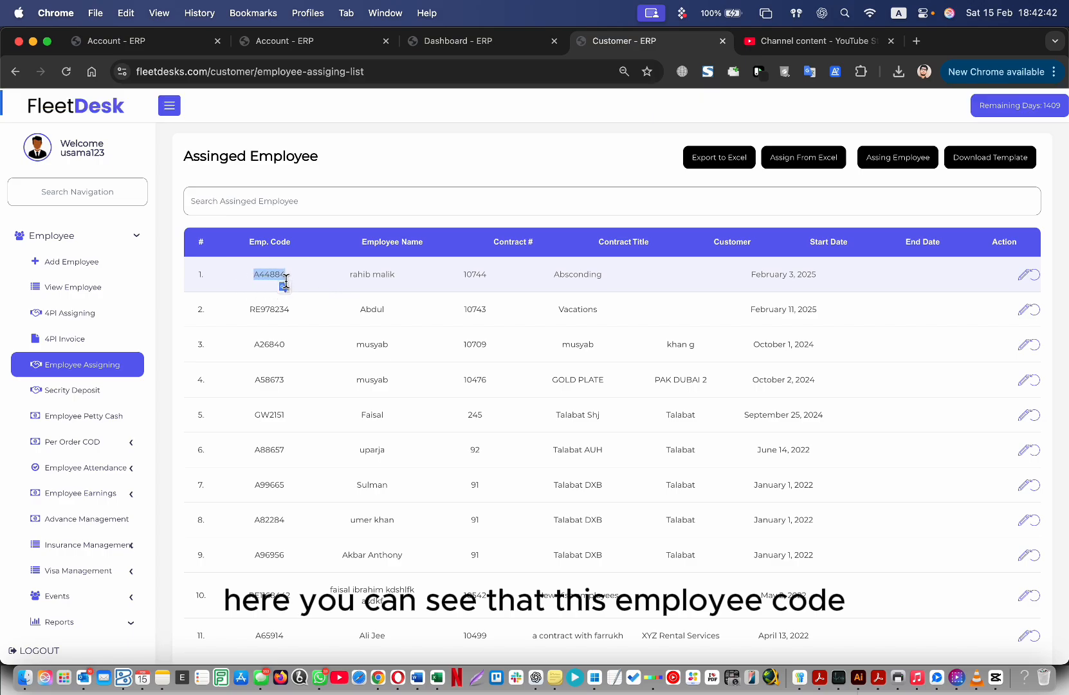
pyautogui.moveTo(350, 274); pyautogui.dragTo(393, 274)
pyautogui.doubleClick(470, 274)
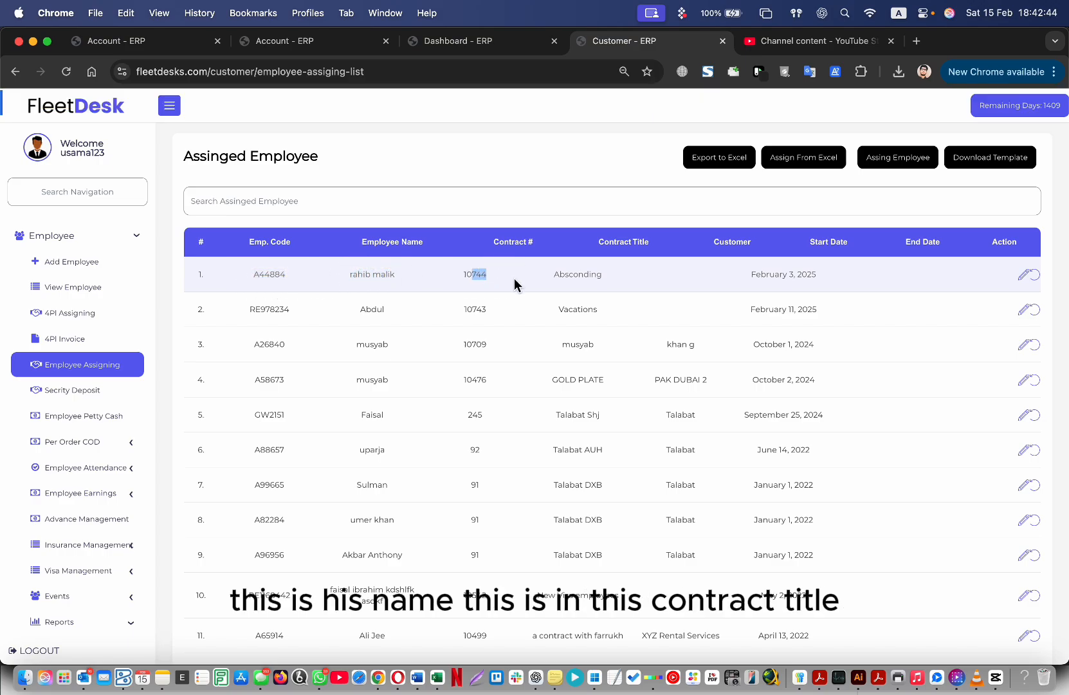
pyautogui.doubleClick(582, 276)
pyautogui.click(586, 276)
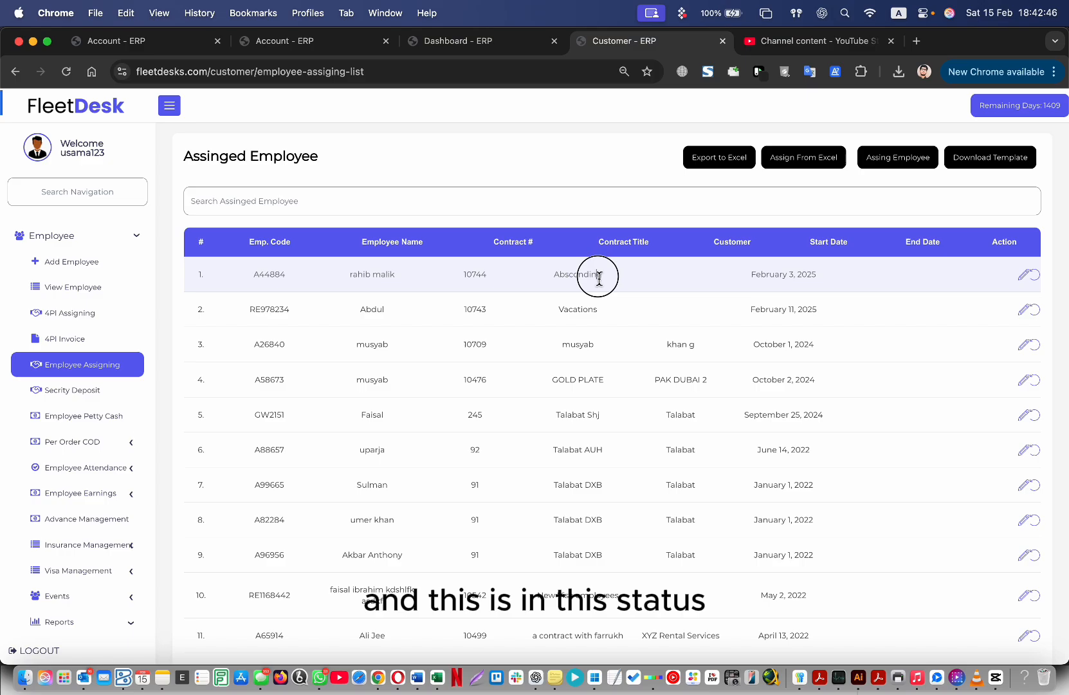
pyautogui.doubleClick(579, 309)
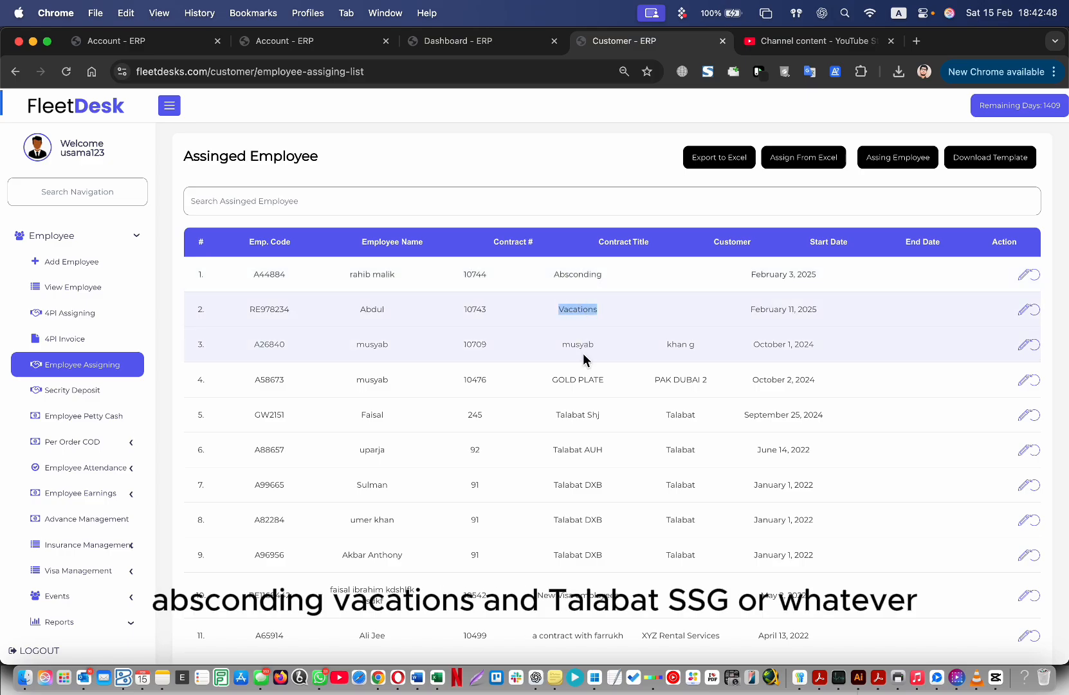
pyautogui.click(583, 413)
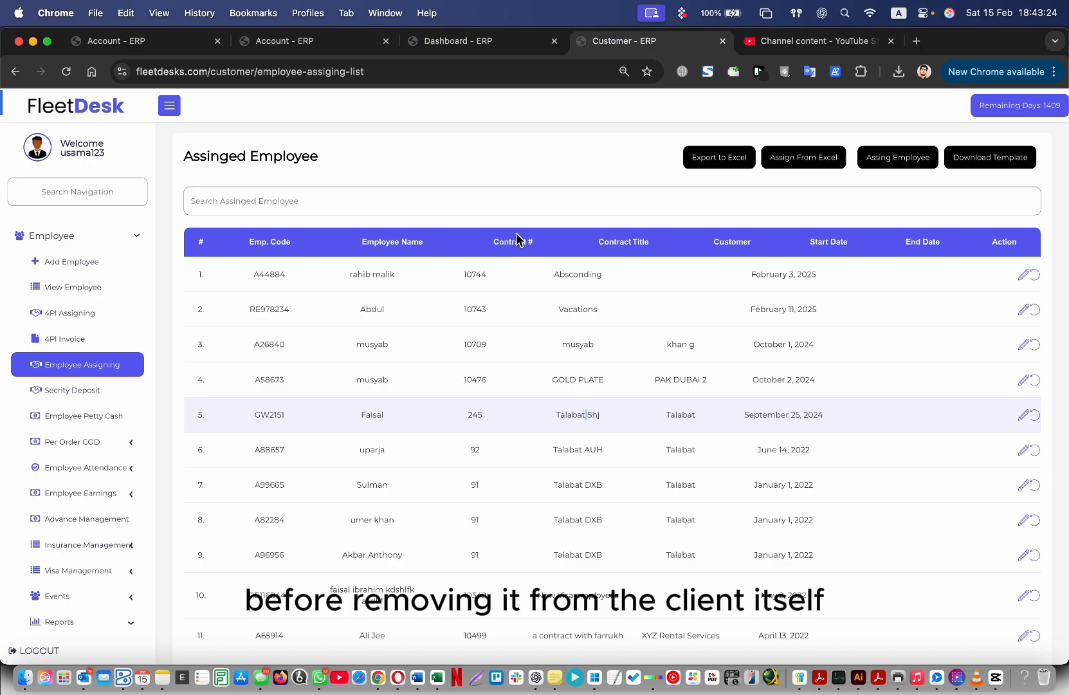
# Step: Look through the full page of already assigned employees and return to its beginning
pyautogui.scroll(-1, 300, 409)
pyautogui.scroll(-7, 299, 407)
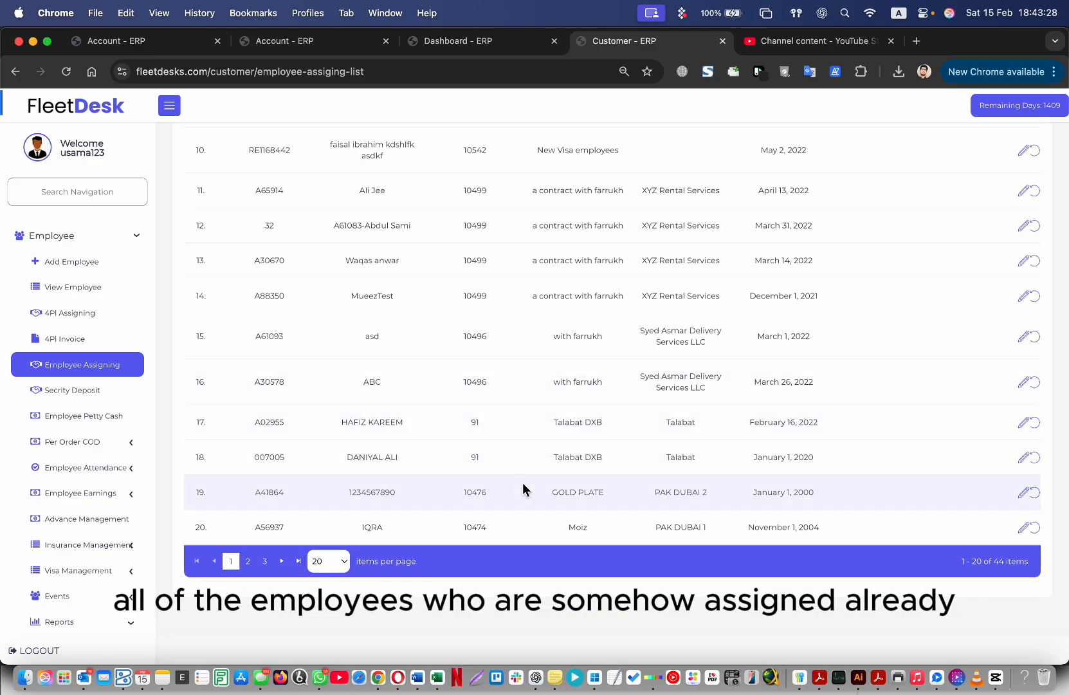
pyautogui.scroll(7, 572, 424)
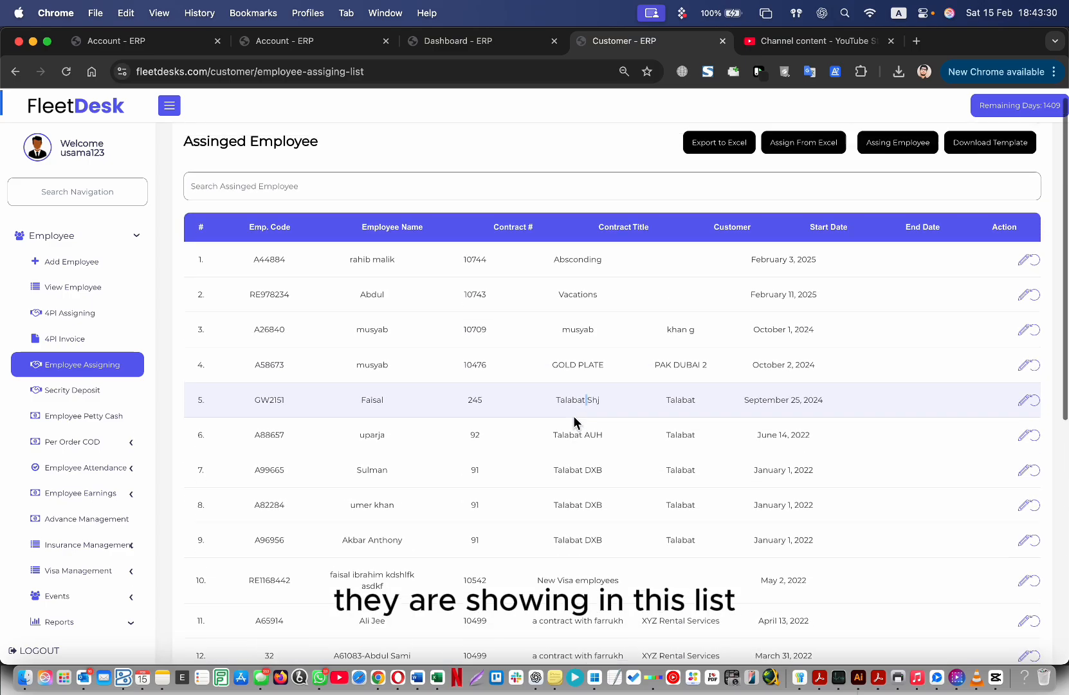
pyautogui.scroll(-5, 535, 505)
pyautogui.scroll(5, 535, 506)
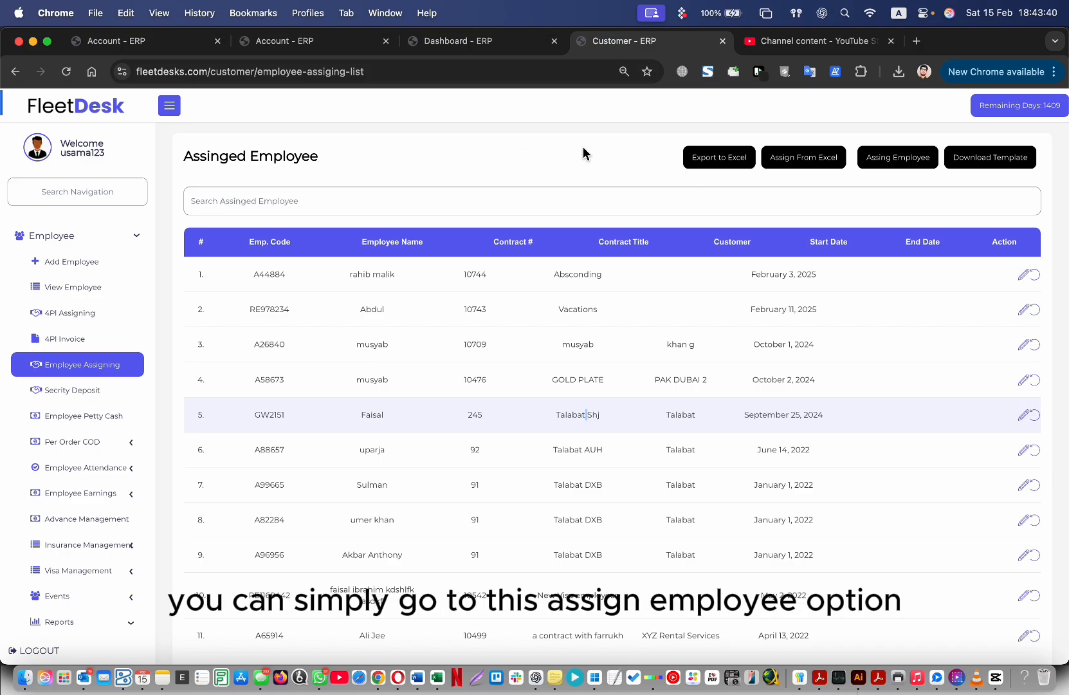
# Step: Start a new employee assignment and choose the Vacations contract for it
pyautogui.click(901, 162)
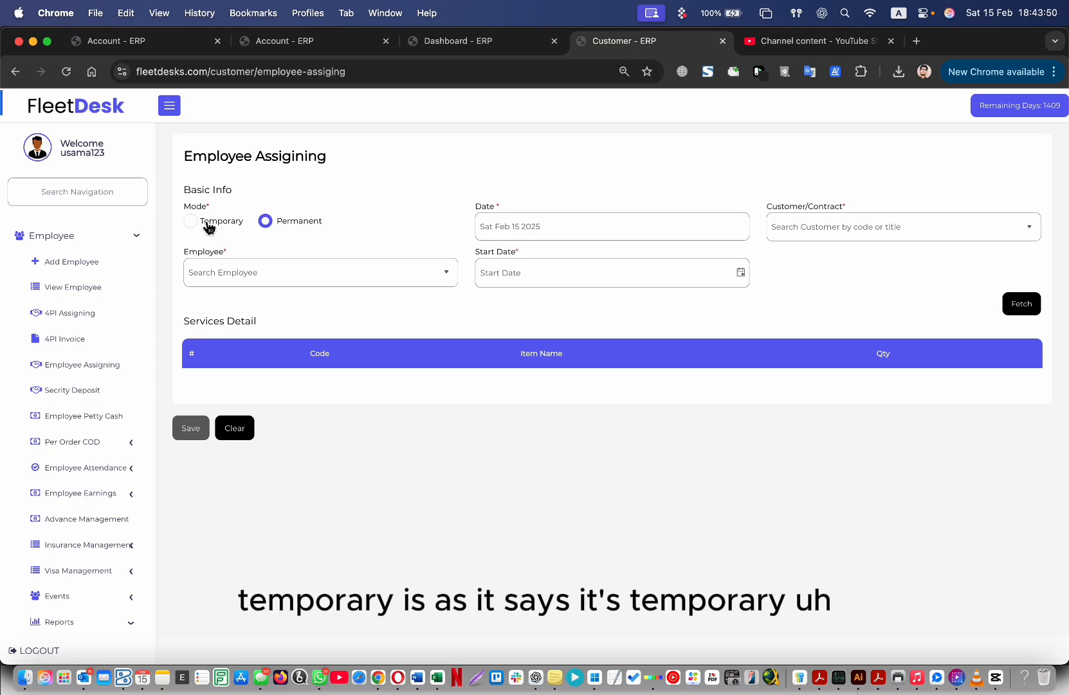
pyautogui.click(845, 229)
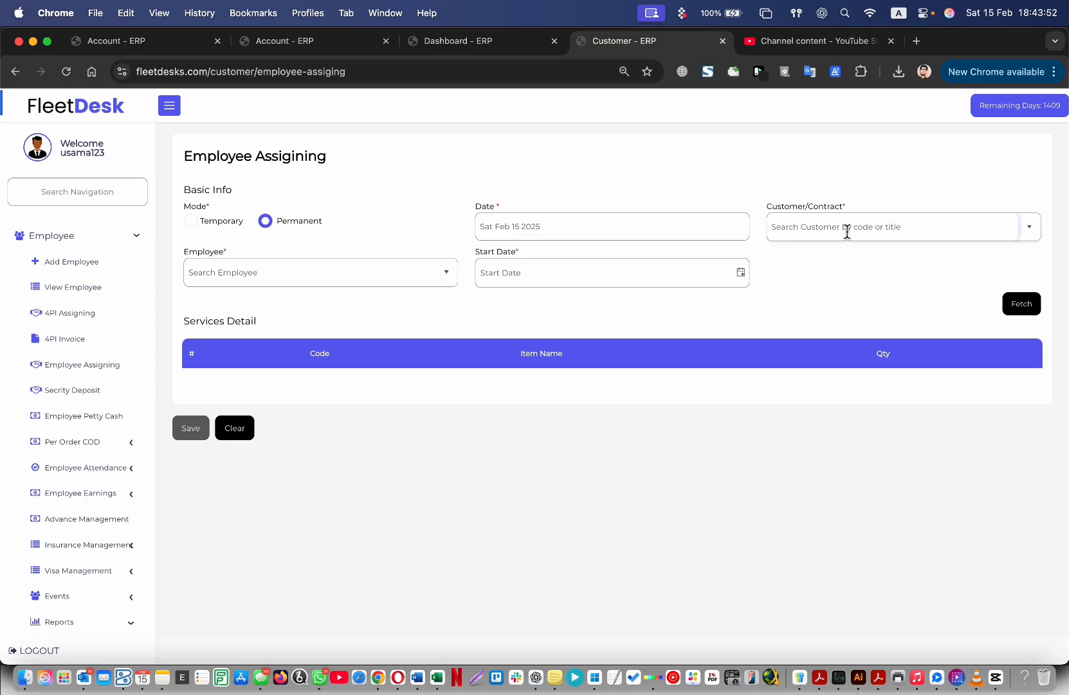
pyautogui.click(847, 230)
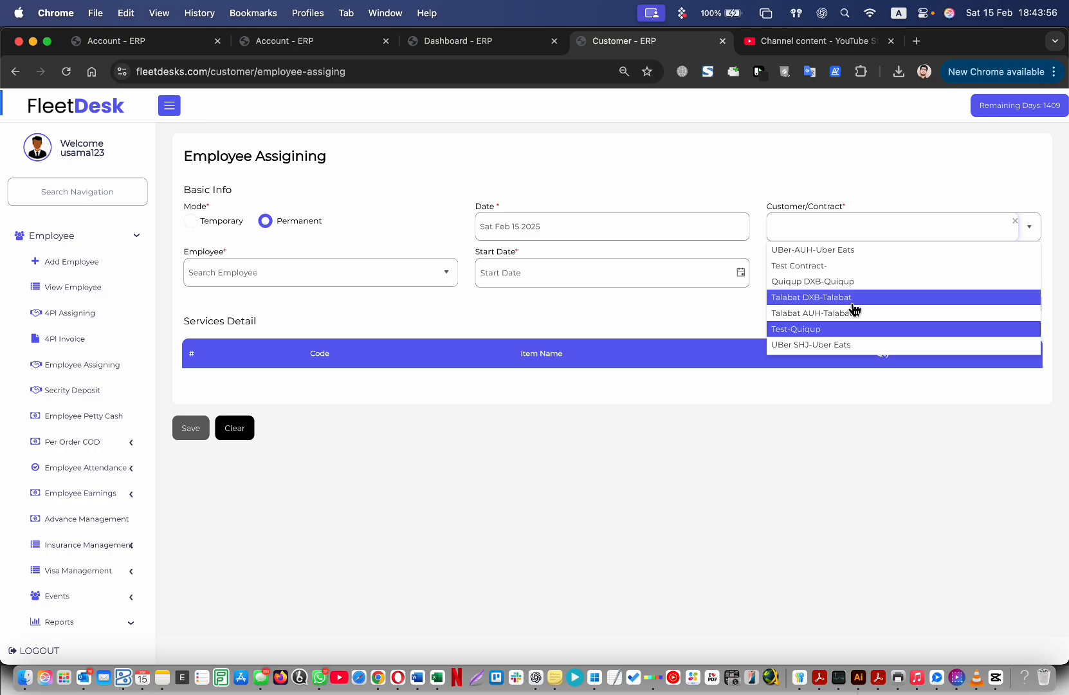
pyautogui.scroll(-5, 853, 310)
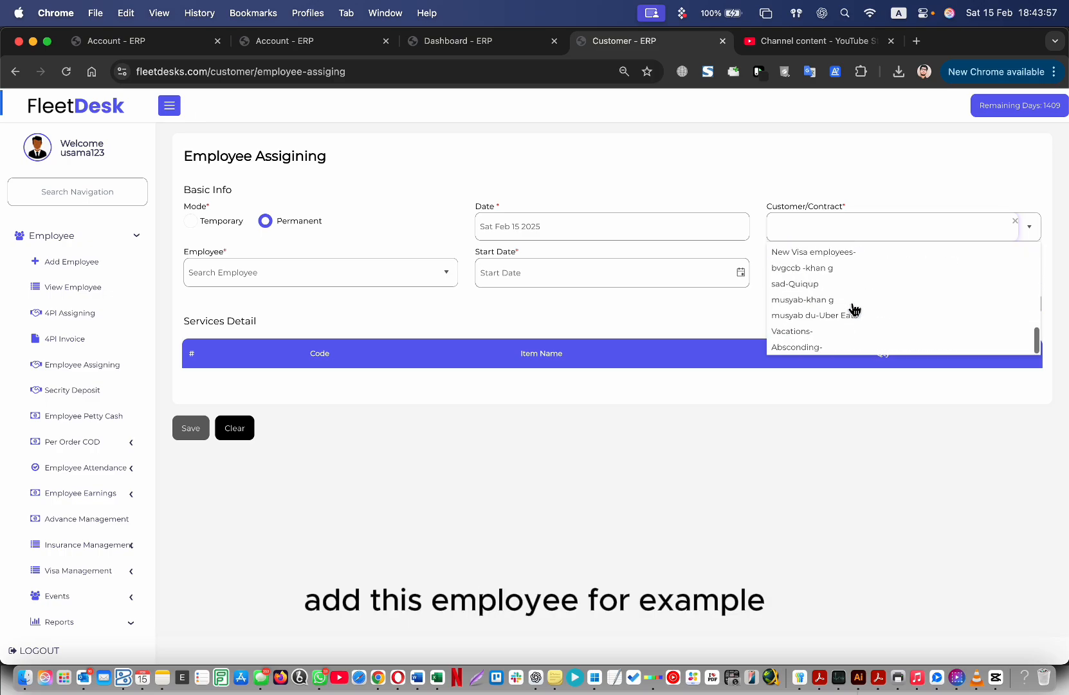
pyautogui.click(812, 338)
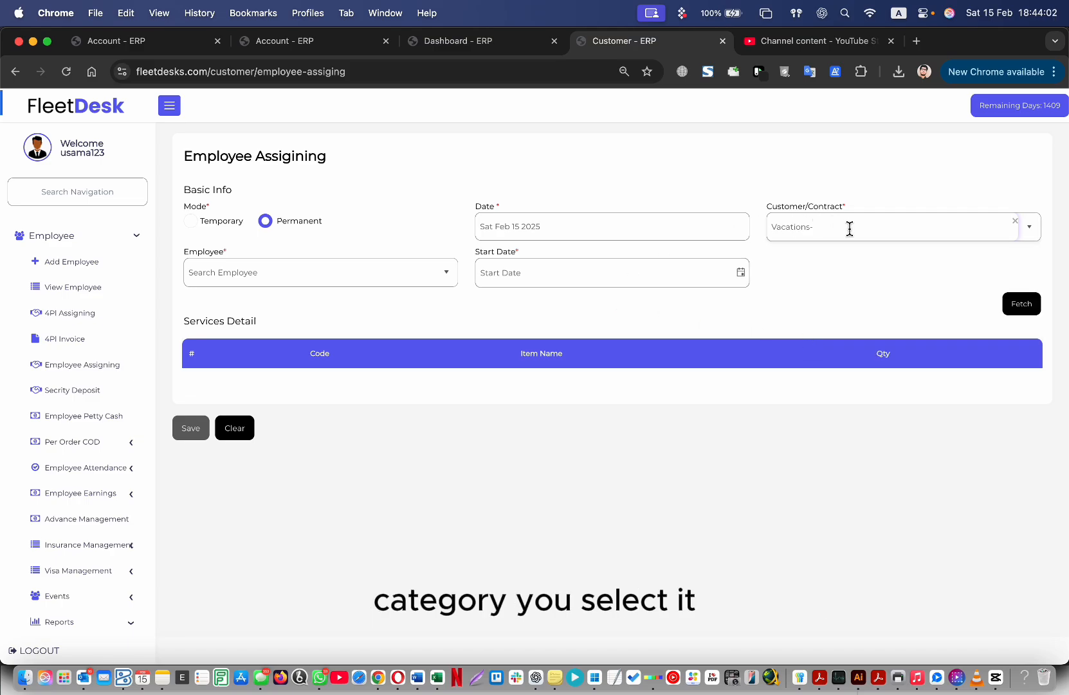
# Step: Select the employee who is going on vacation, found near the end of the employee choices
pyautogui.click(359, 278)
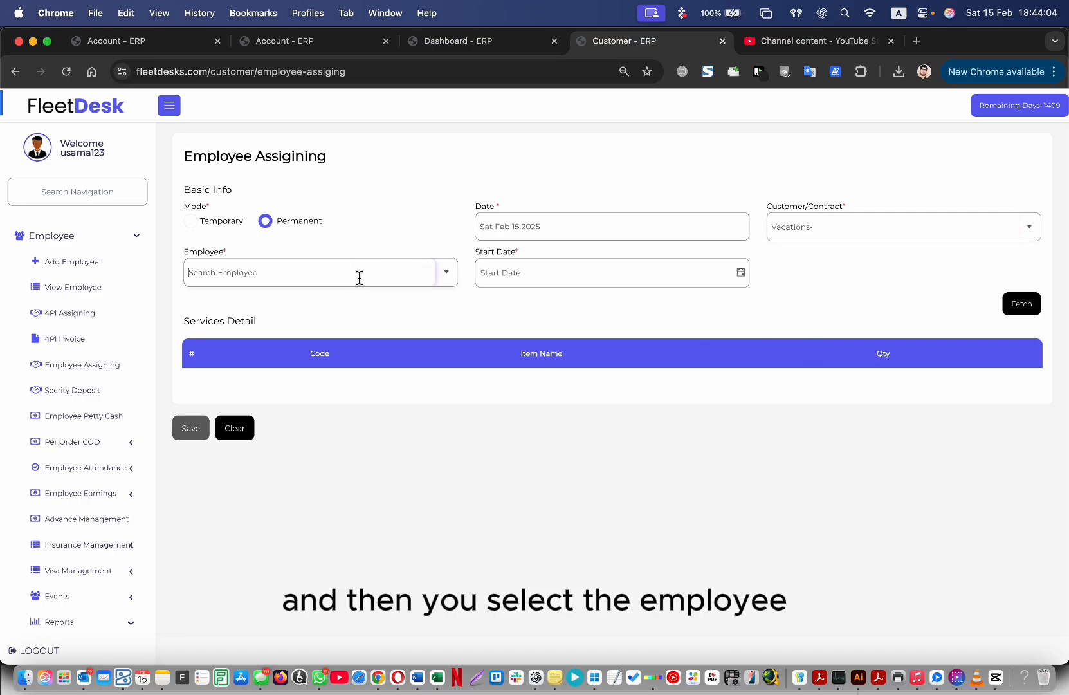
pyautogui.scroll(-20, 339, 355)
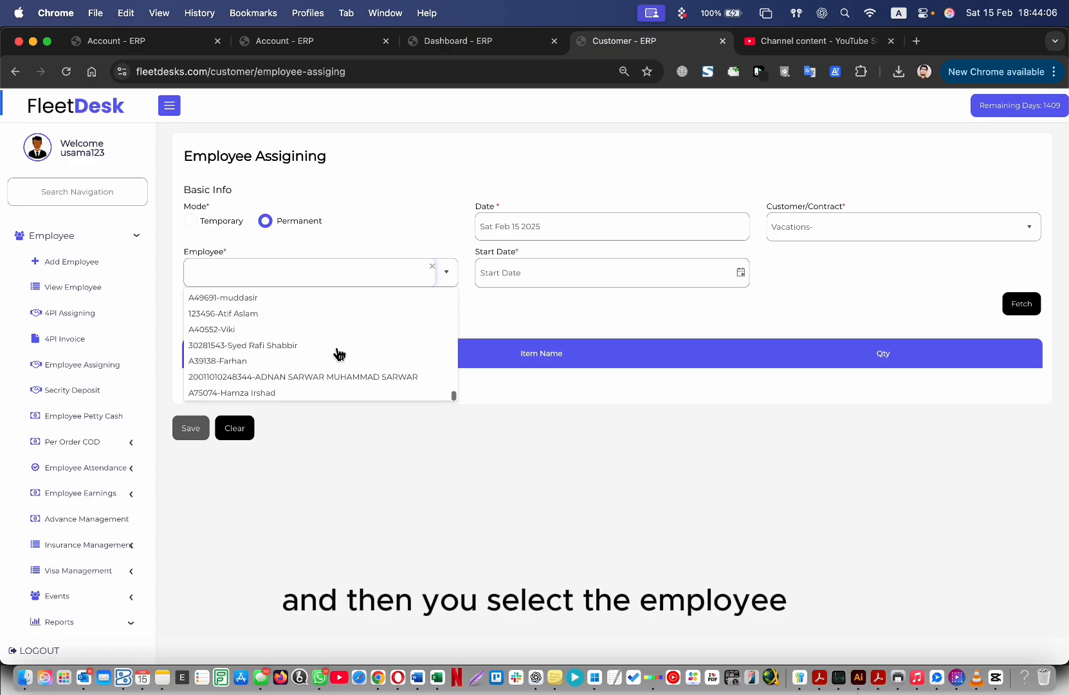
pyautogui.scroll(1, 371, 351)
pyautogui.scroll(1, 334, 354)
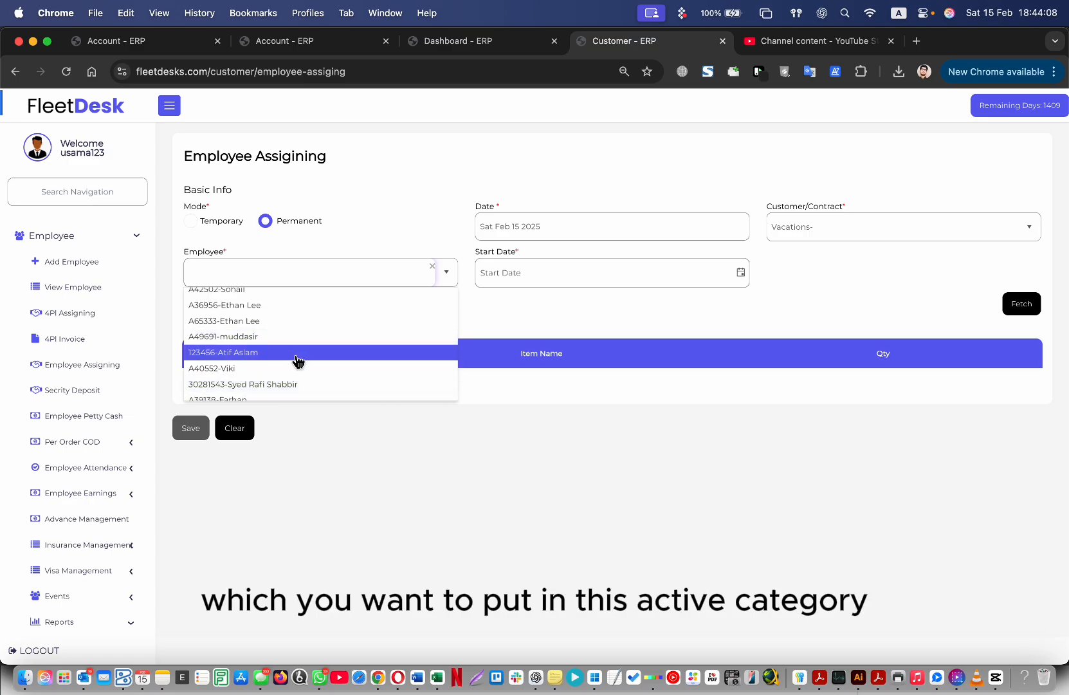
pyautogui.click(250, 357)
# Step: Set the assignment's start date to 3 February 2025 and save the assignment
pyautogui.click(707, 276)
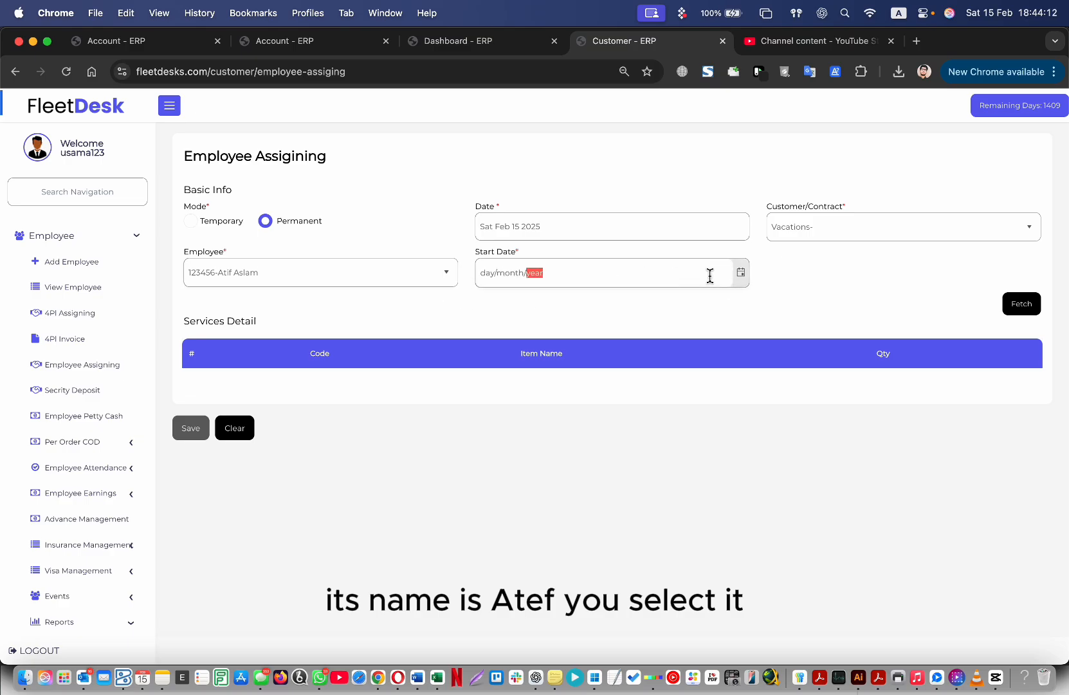
pyautogui.click(743, 277)
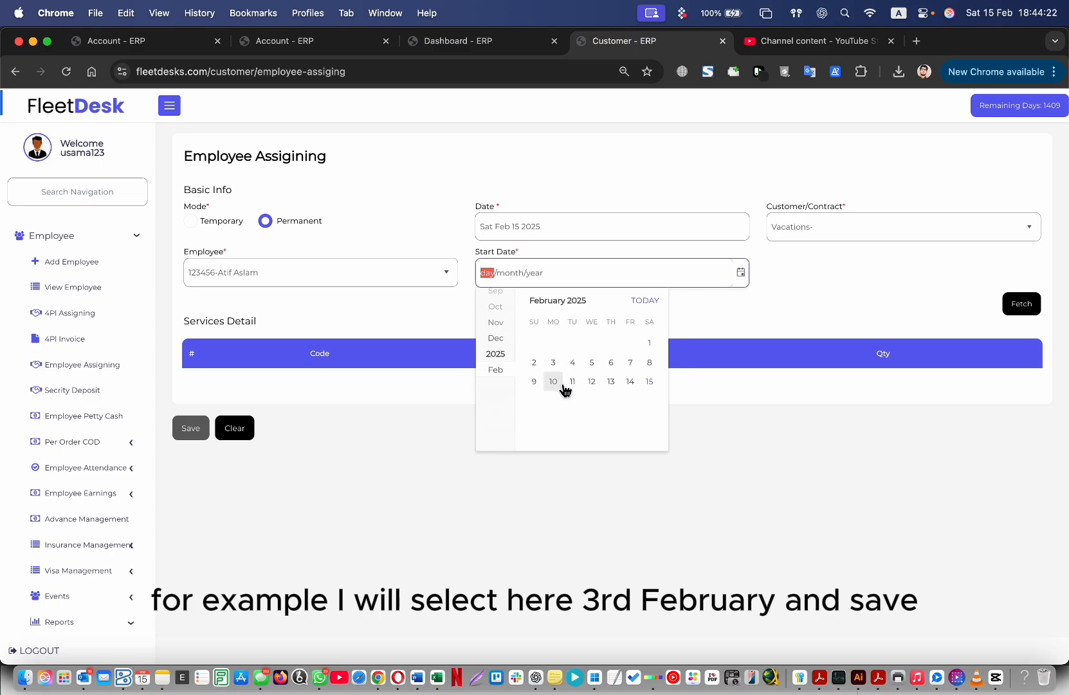
pyautogui.click(554, 363)
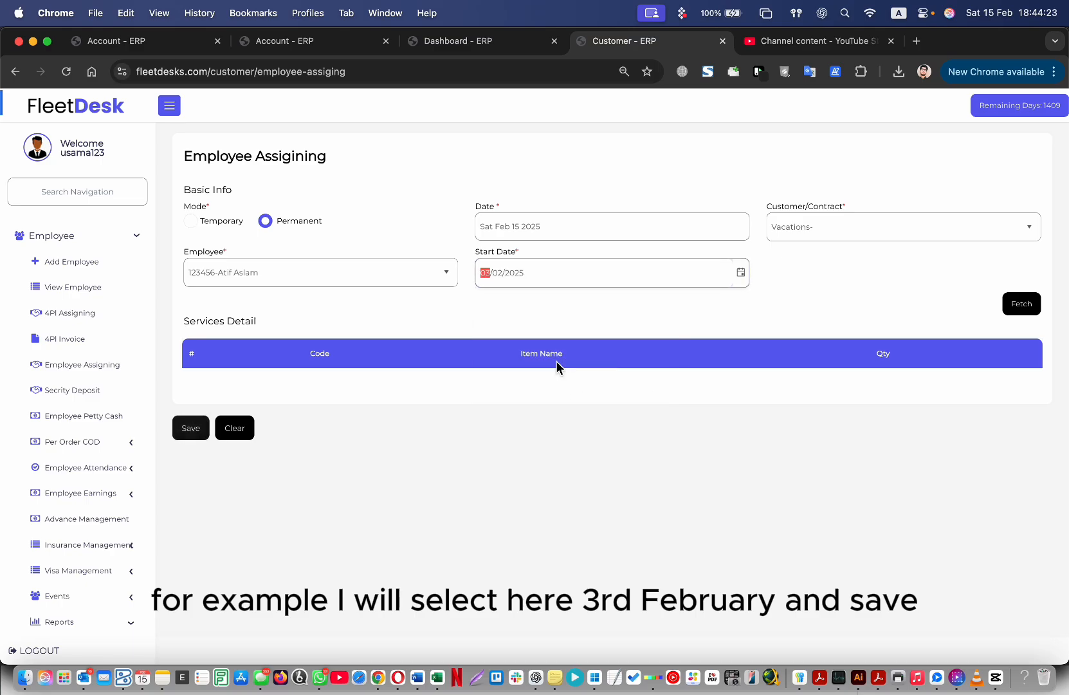
pyautogui.click(194, 424)
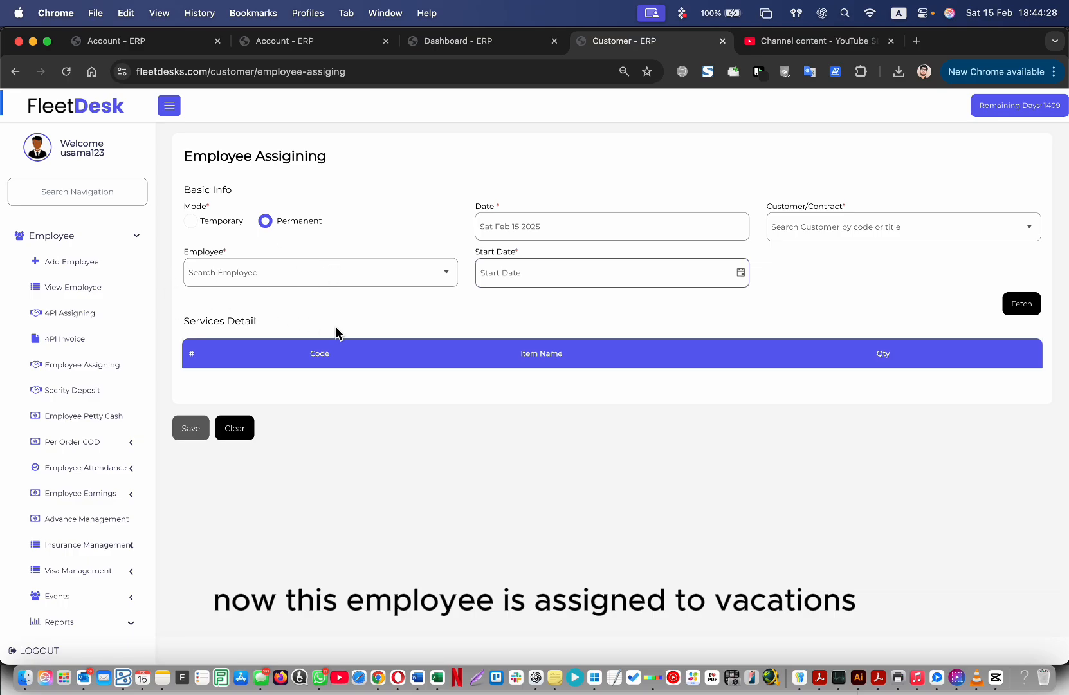
# Step: Check the Vacations count in the dashboard's Employee-Contract chart, and return to the Employee Assigning list
pyautogui.scroll(3, 135, 328)
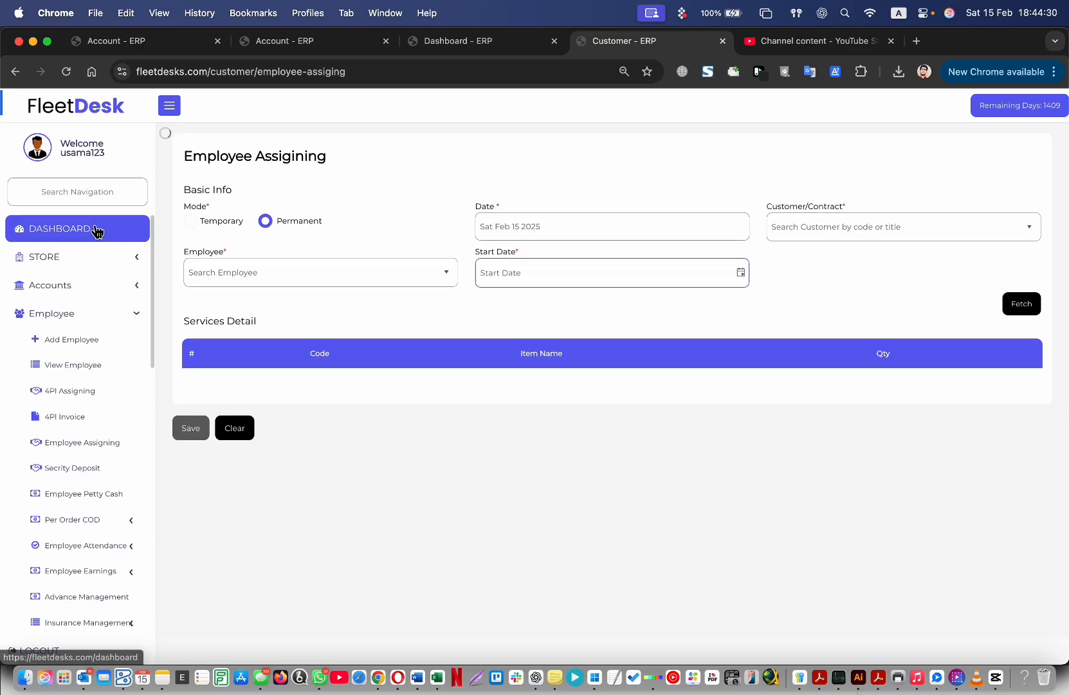
pyautogui.click(97, 228)
pyautogui.scroll(-10, 865, 382)
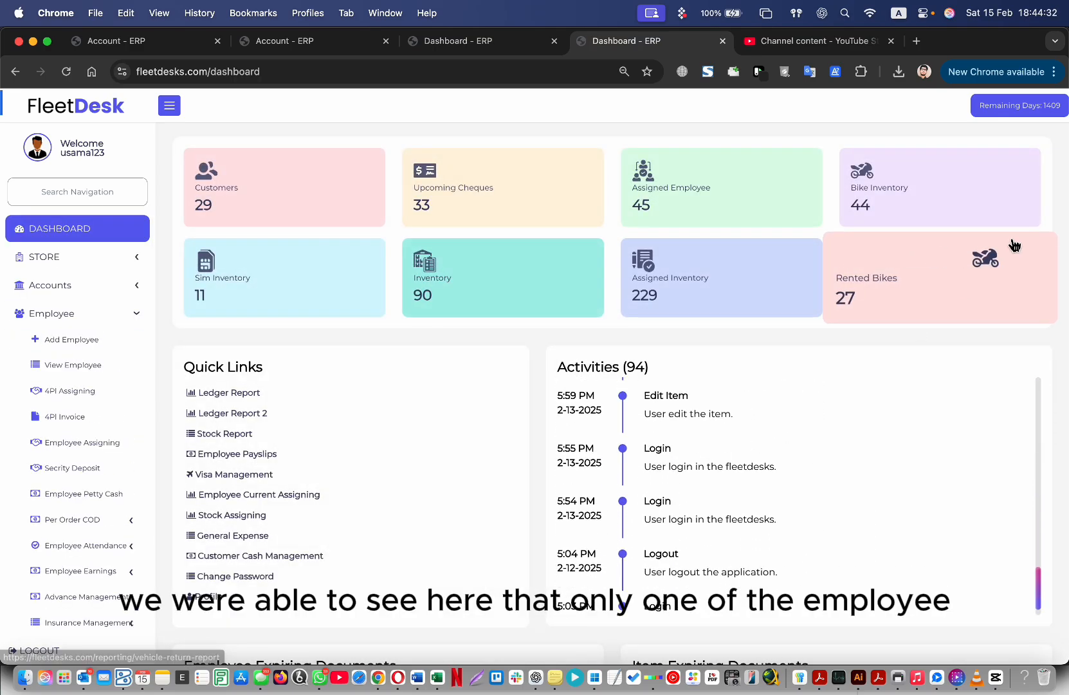
pyautogui.scroll(-15, 1012, 244)
pyautogui.scroll(4, 1012, 245)
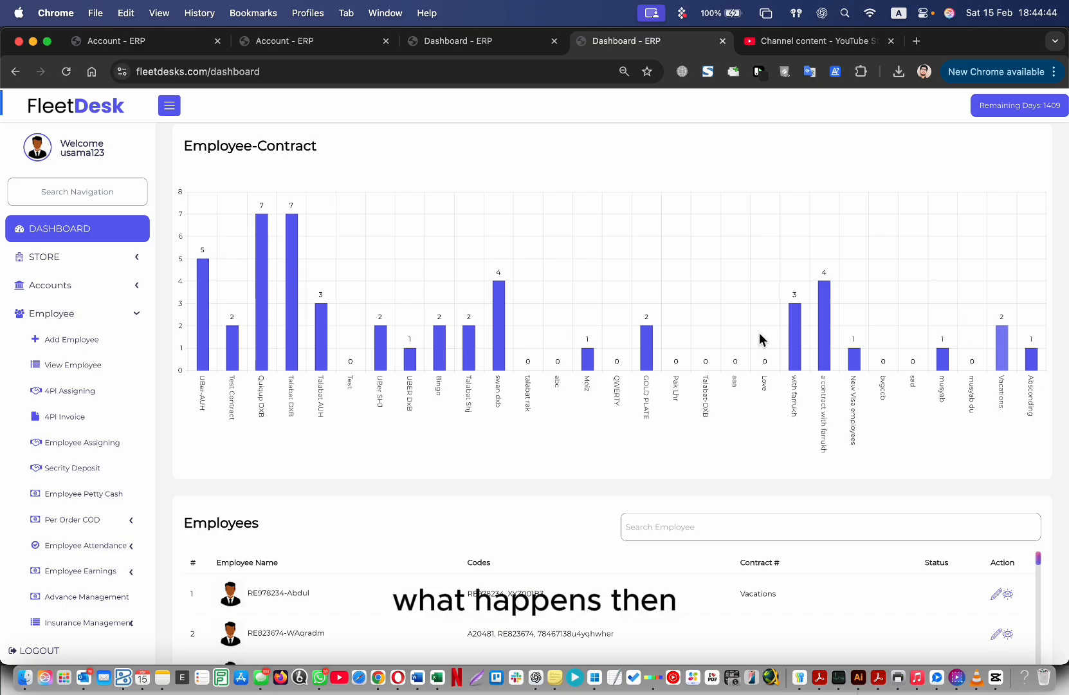
pyautogui.click(86, 448)
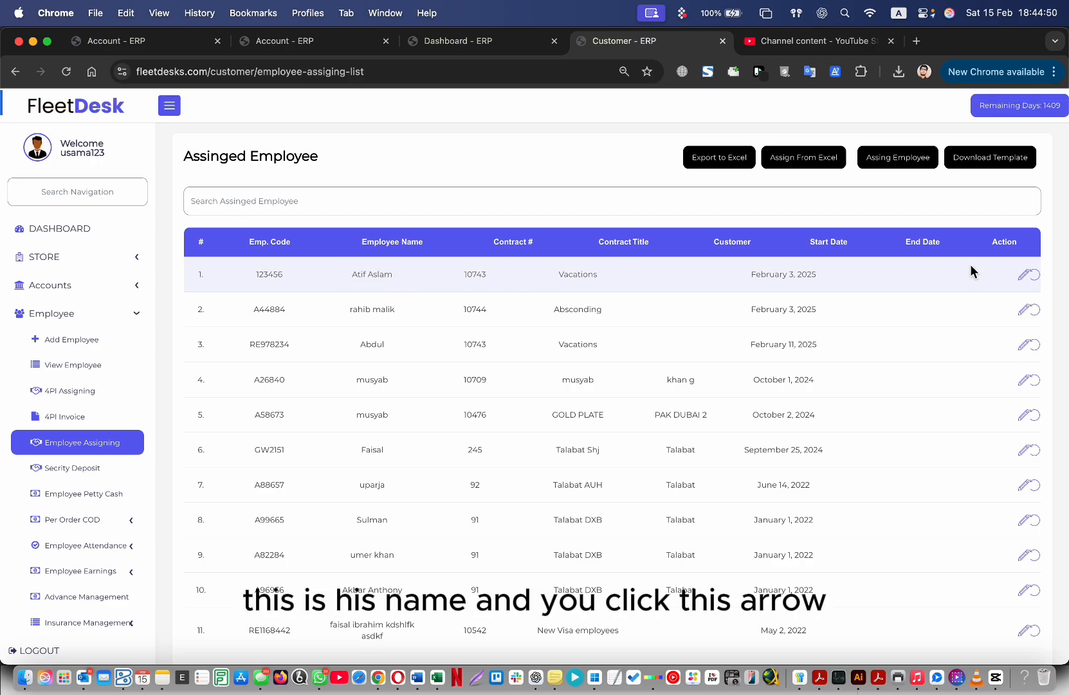
pyautogui.click(1039, 278)
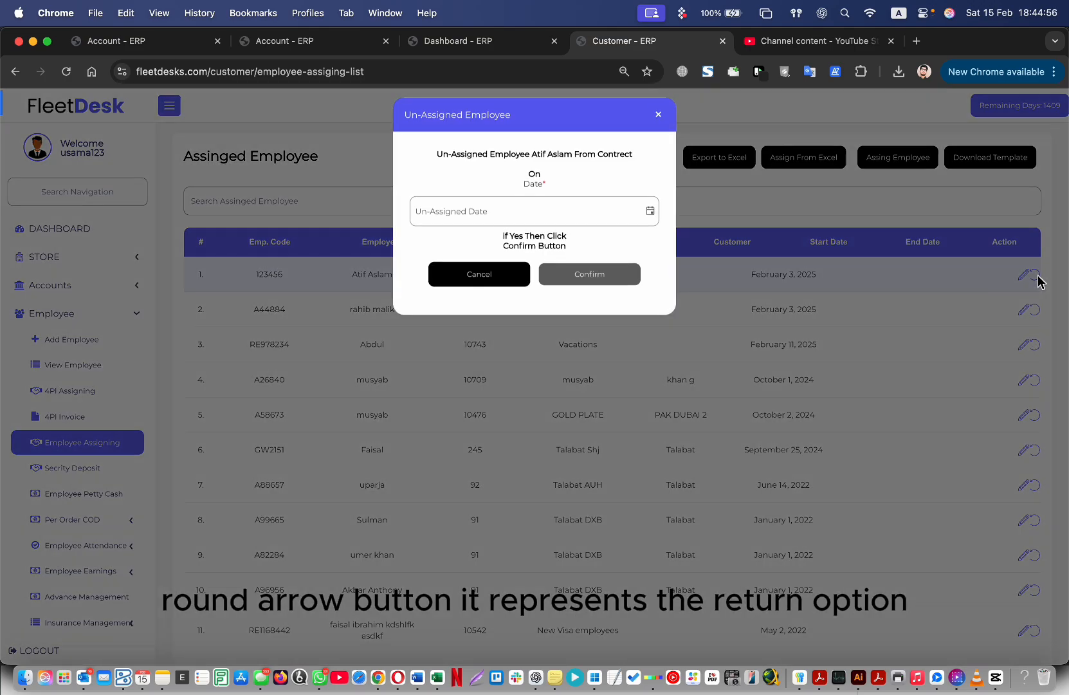
pyautogui.click(590, 218)
pyautogui.click(649, 210)
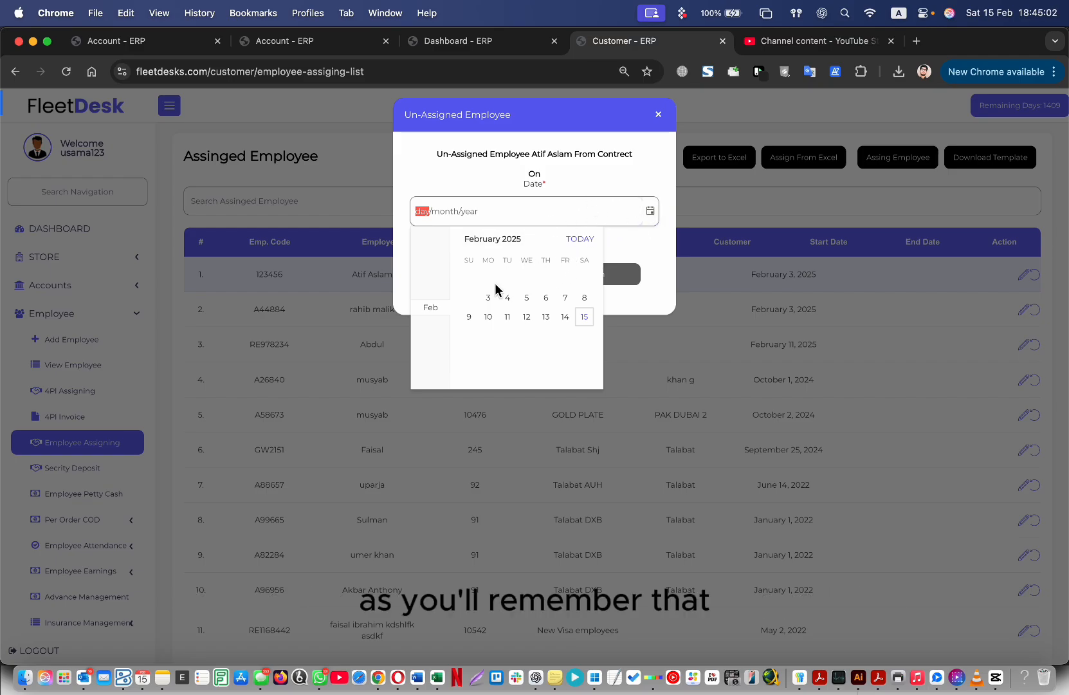
pyautogui.click(626, 187)
pyautogui.click(659, 115)
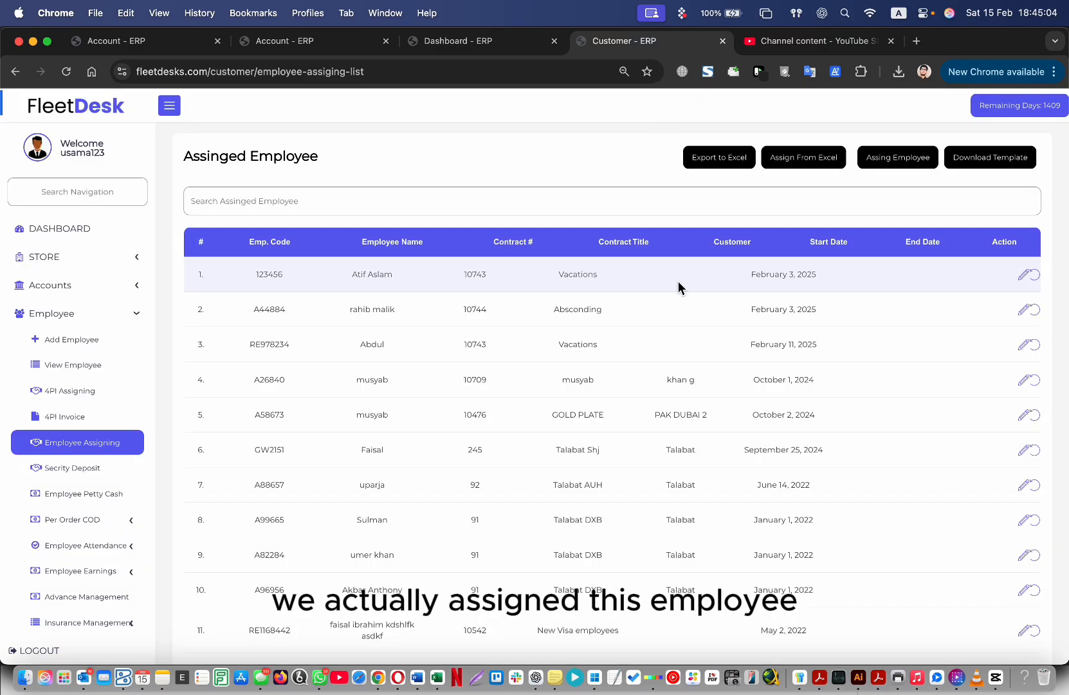
# Step: Check the first employee's start date and unassign that employee from the Vacations contract as of 14 February 2025
pyautogui.moveTo(754, 276); pyautogui.dragTo(812, 276)
pyautogui.click(816, 278)
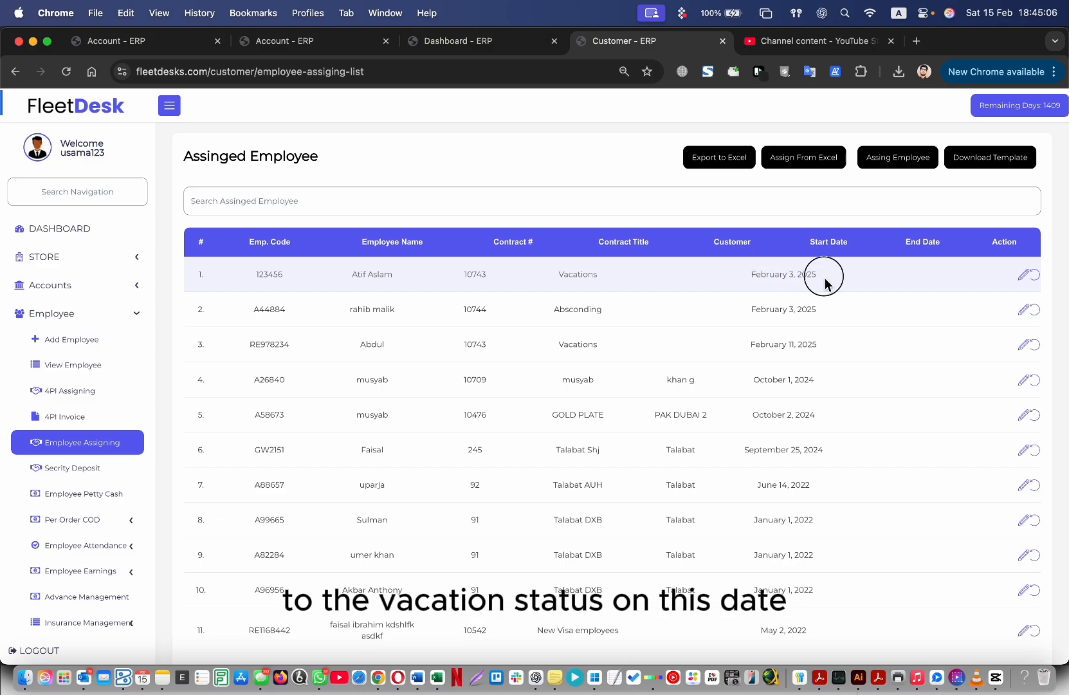
pyautogui.doubleClick(769, 274)
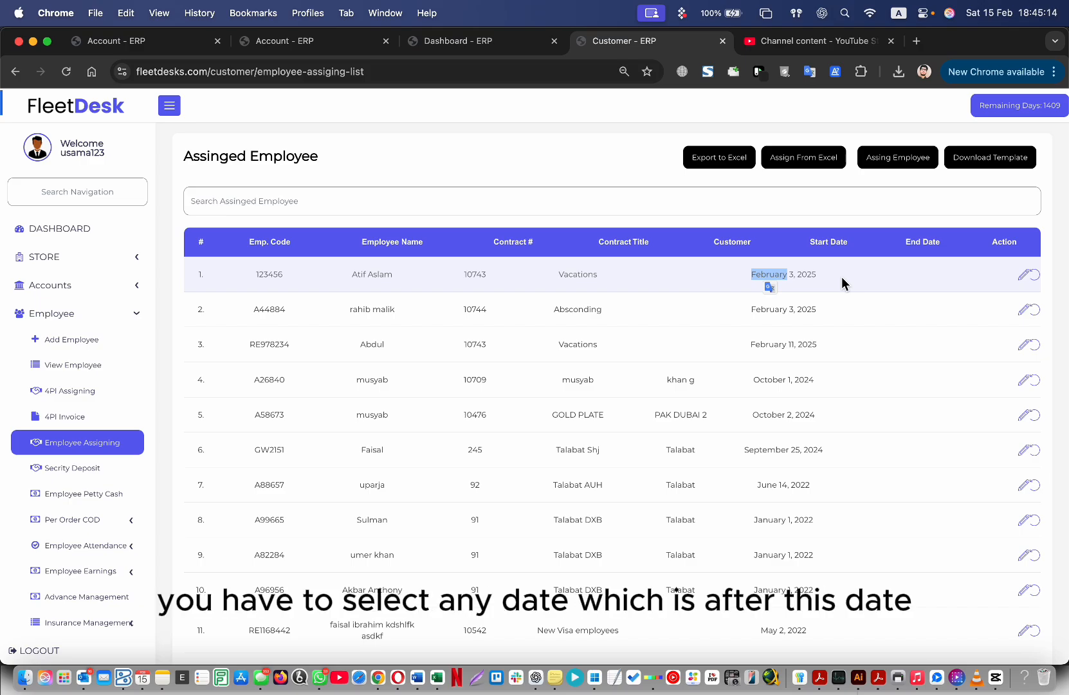
pyautogui.click(1036, 277)
pyautogui.click(650, 211)
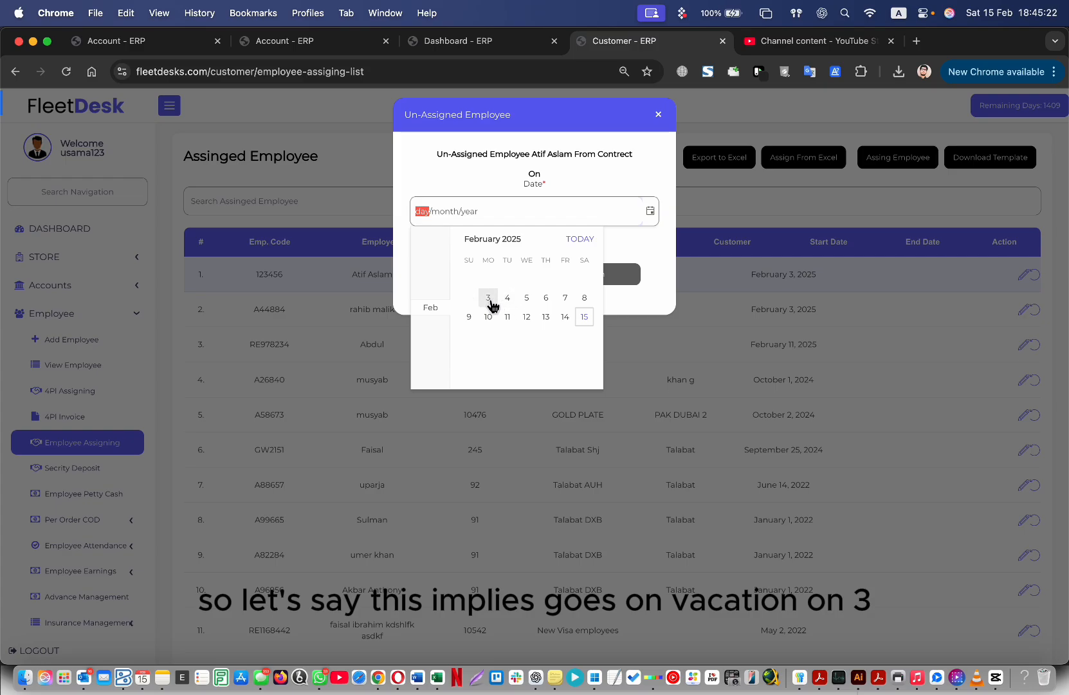
pyautogui.click(572, 319)
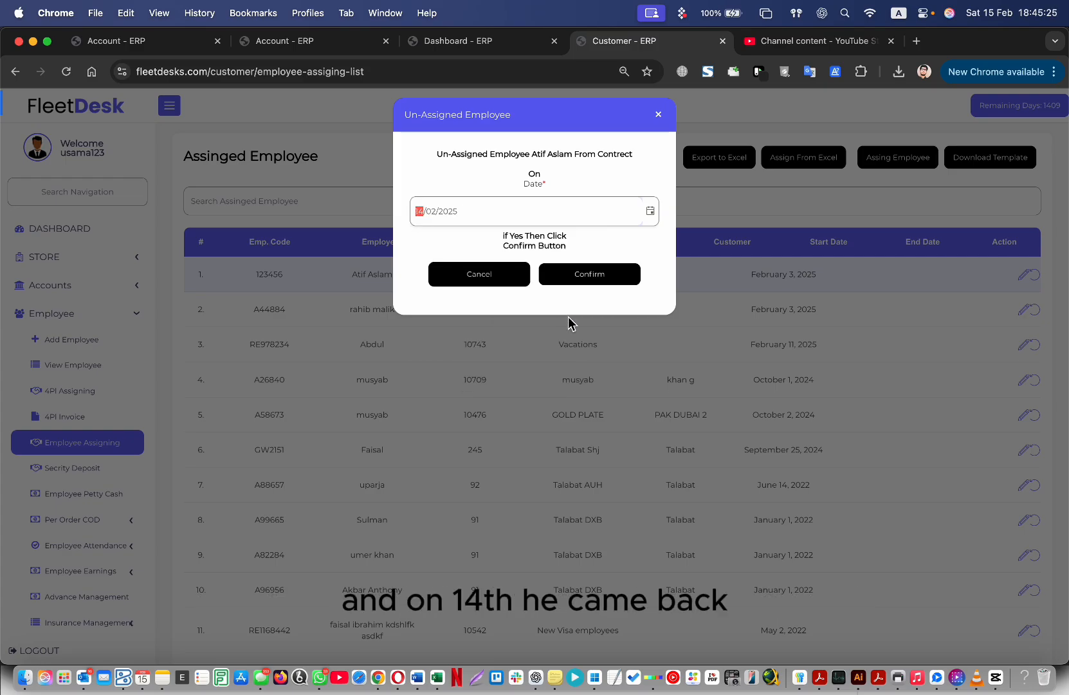
pyautogui.click(448, 242)
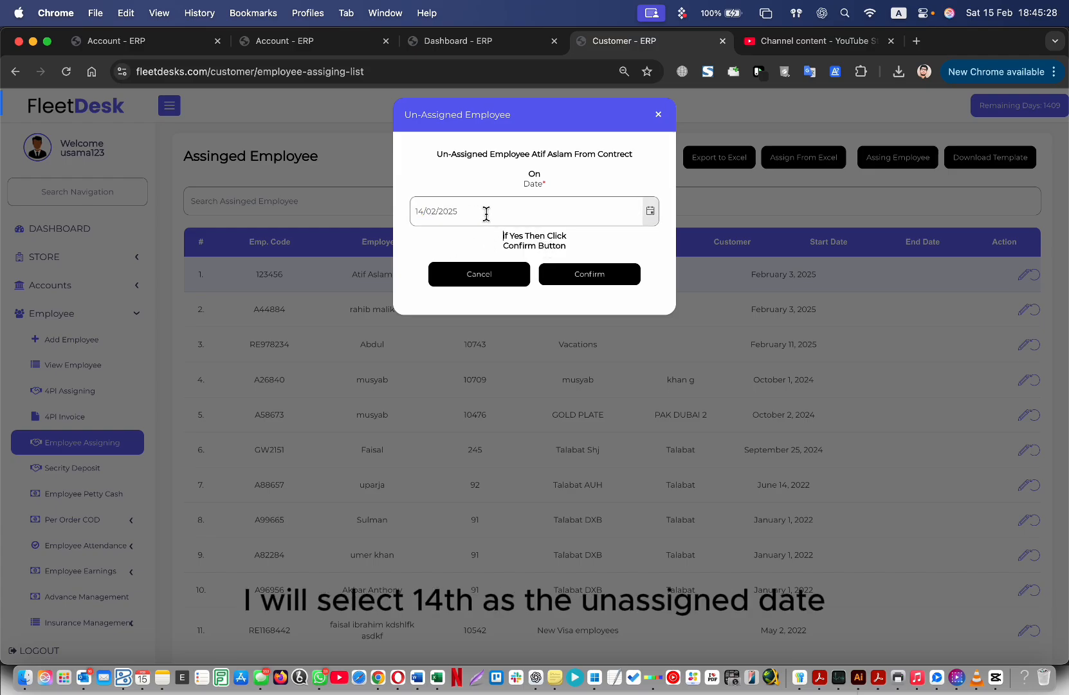
pyautogui.click(595, 277)
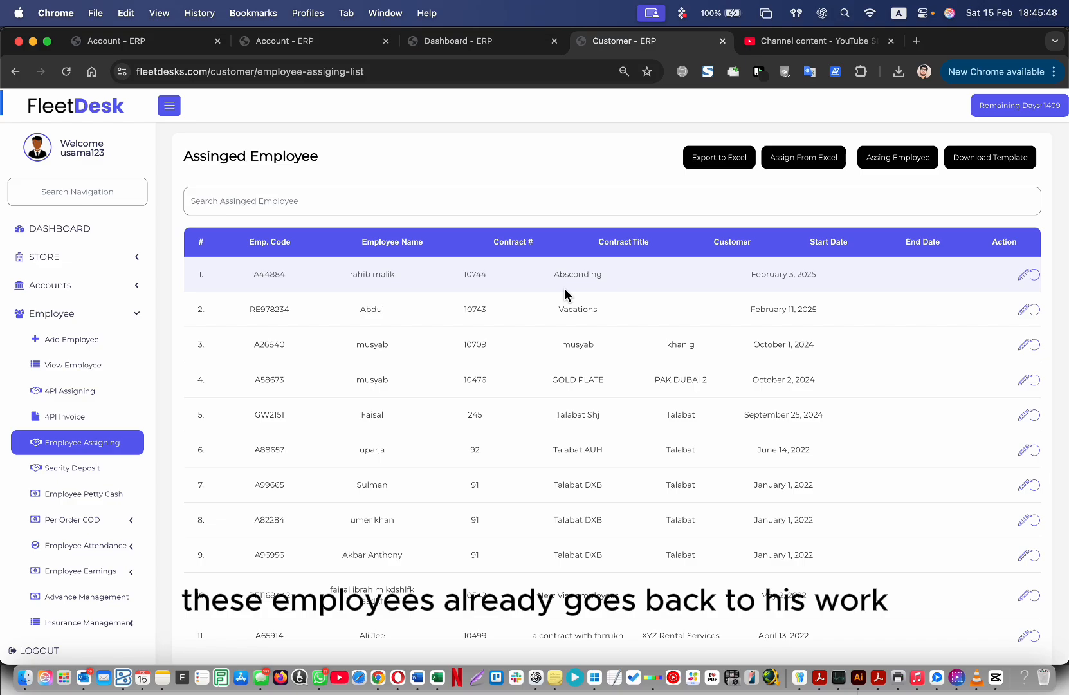
# Step: Start a new assignment for the Talabat DXB-Talabat contract and select the employee just unassigned from Vacations
pyautogui.click(898, 158)
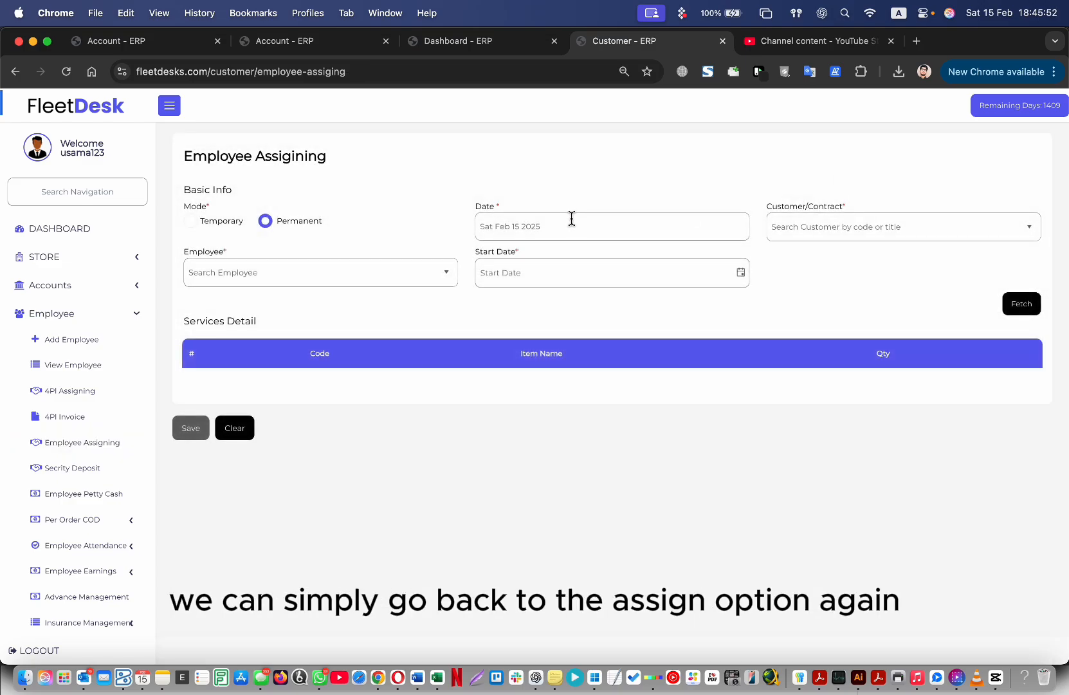
pyautogui.click(817, 229)
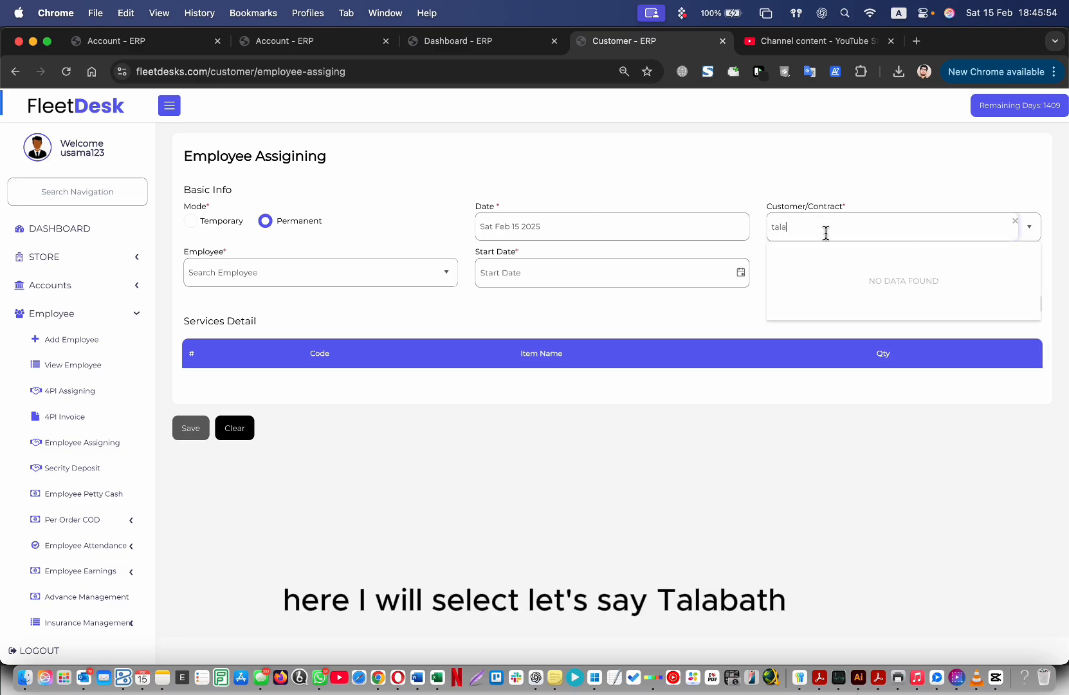
pyautogui.press('Return')
pyautogui.click(323, 266)
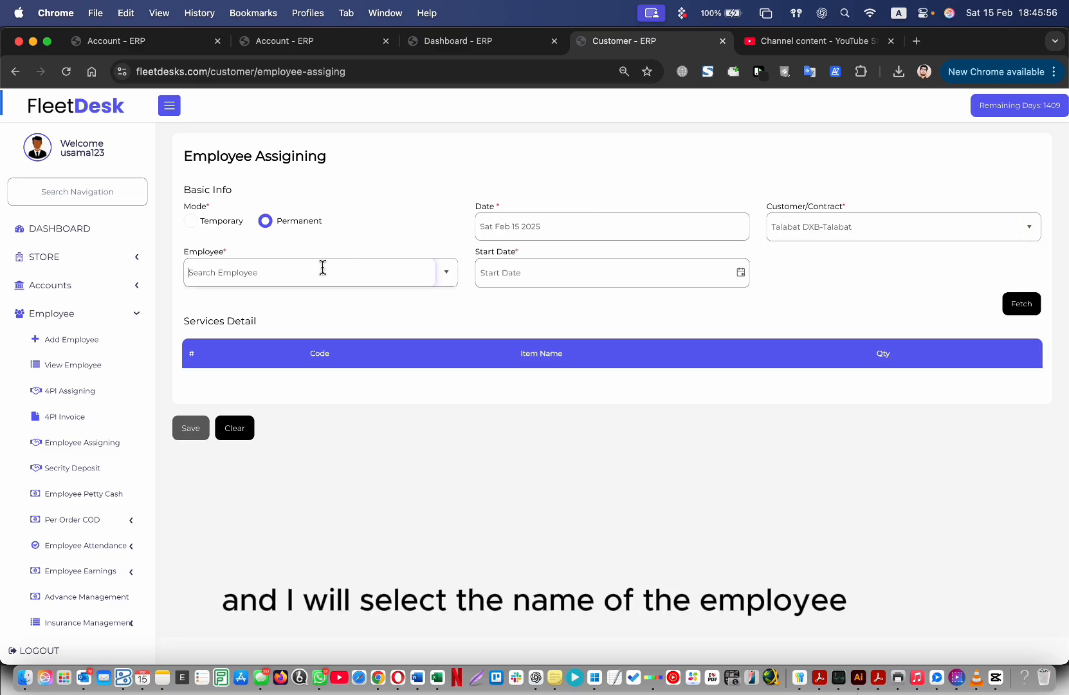
pyautogui.write('atif')
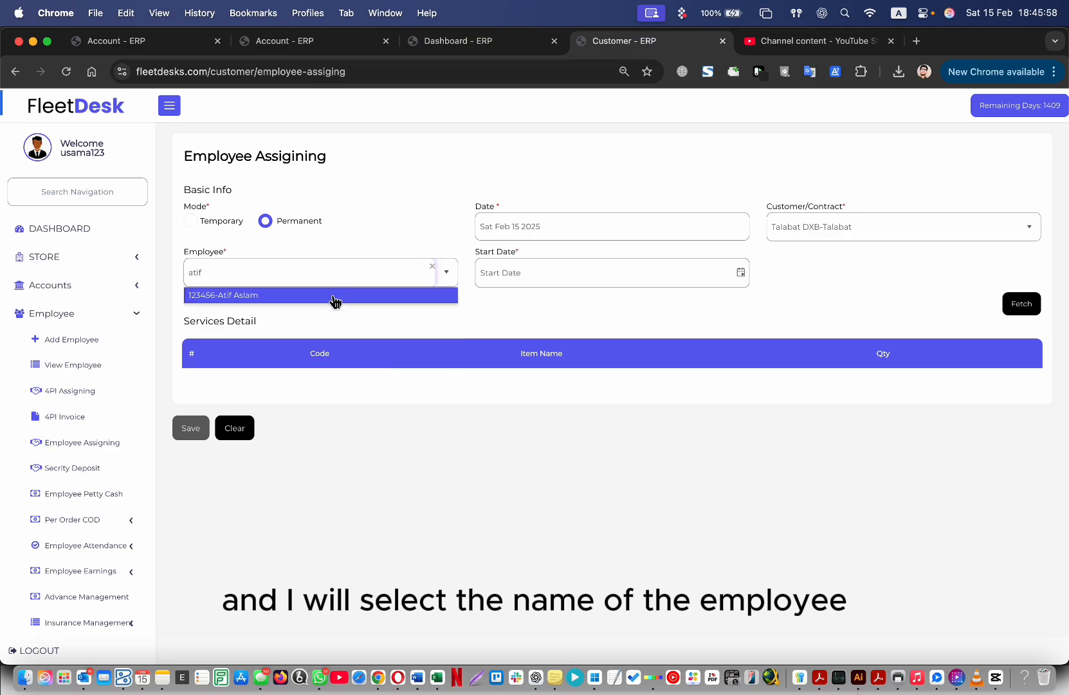
pyautogui.click(337, 299)
# Step: Set the Talabat assignment's start date to 15 February 2025 and save it
pyautogui.click(615, 264)
pyautogui.click(740, 272)
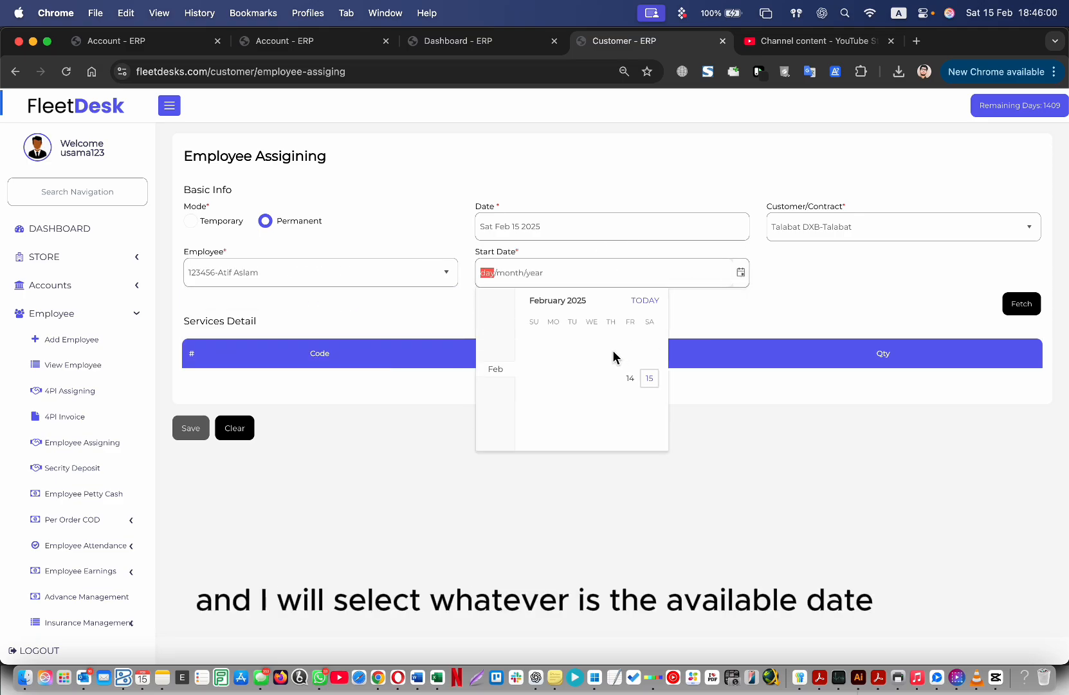
pyautogui.click(649, 379)
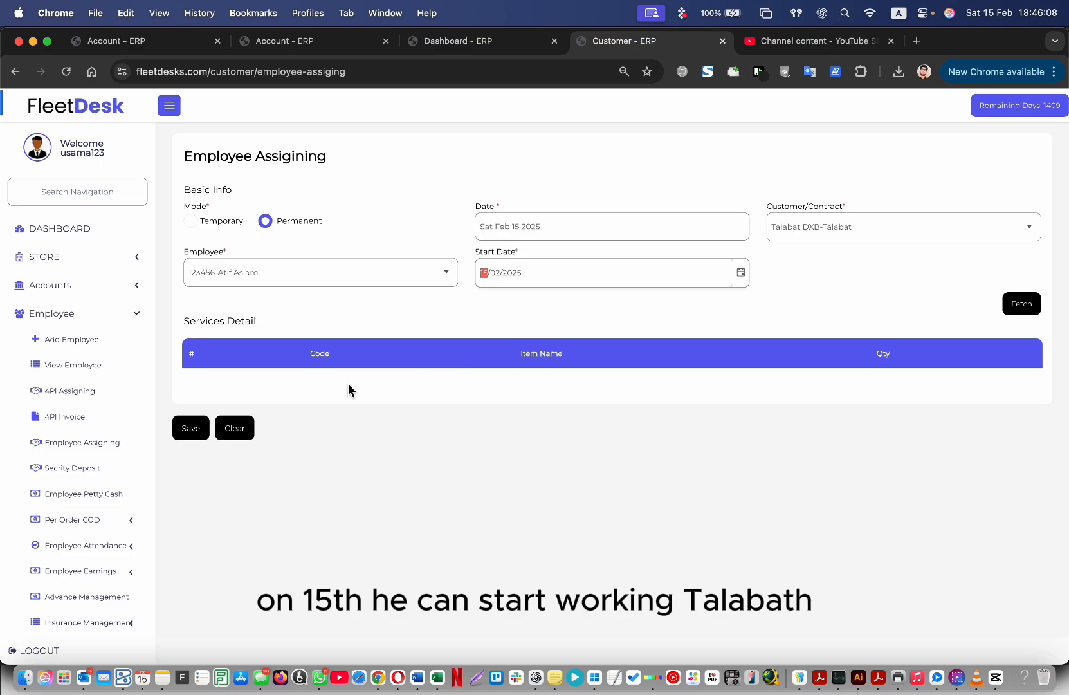
pyautogui.click(191, 428)
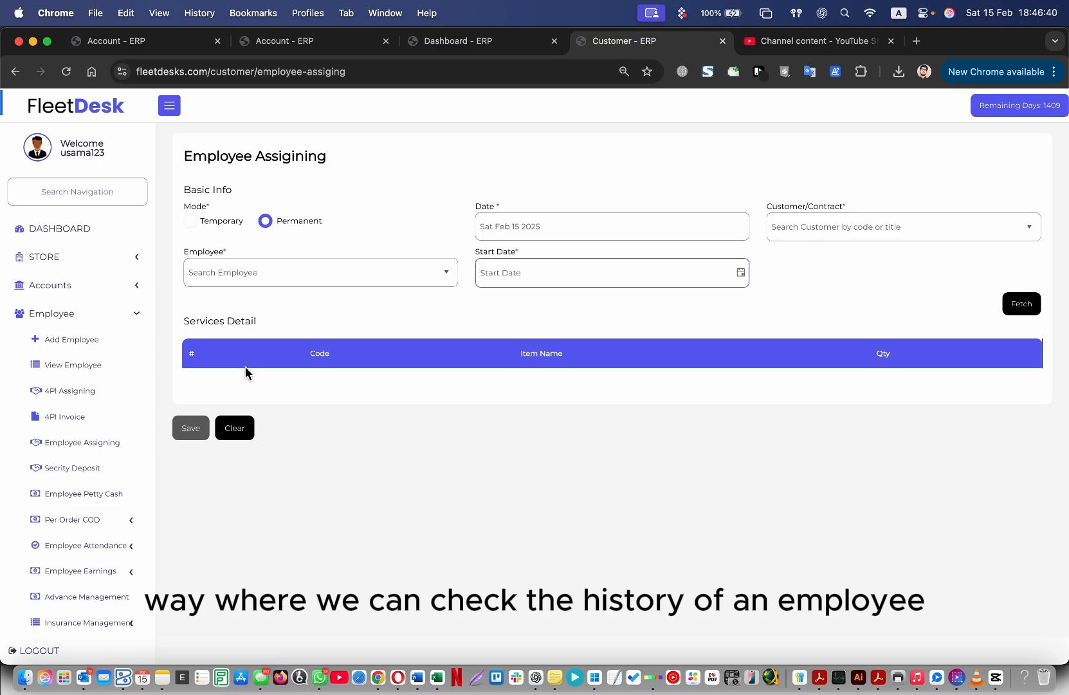
# Step: Visit the dashboard, then reopen the Employee Assigning list and check the reassigned employee's contract title
pyautogui.click(94, 230)
pyautogui.scroll(-8, 772, 453)
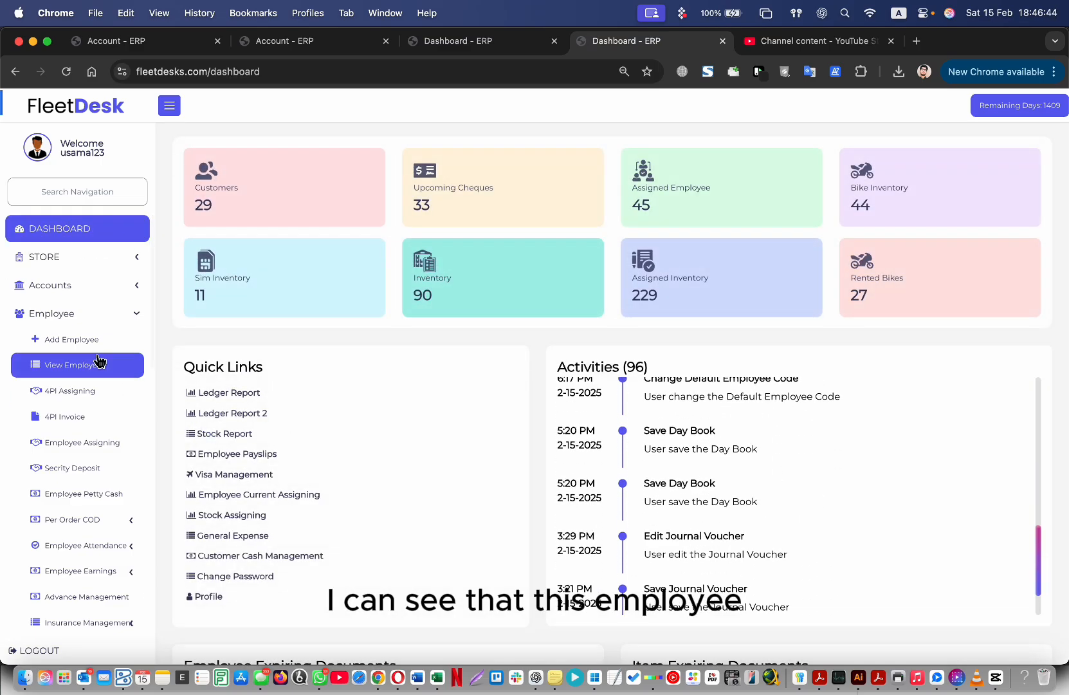
pyautogui.click(90, 443)
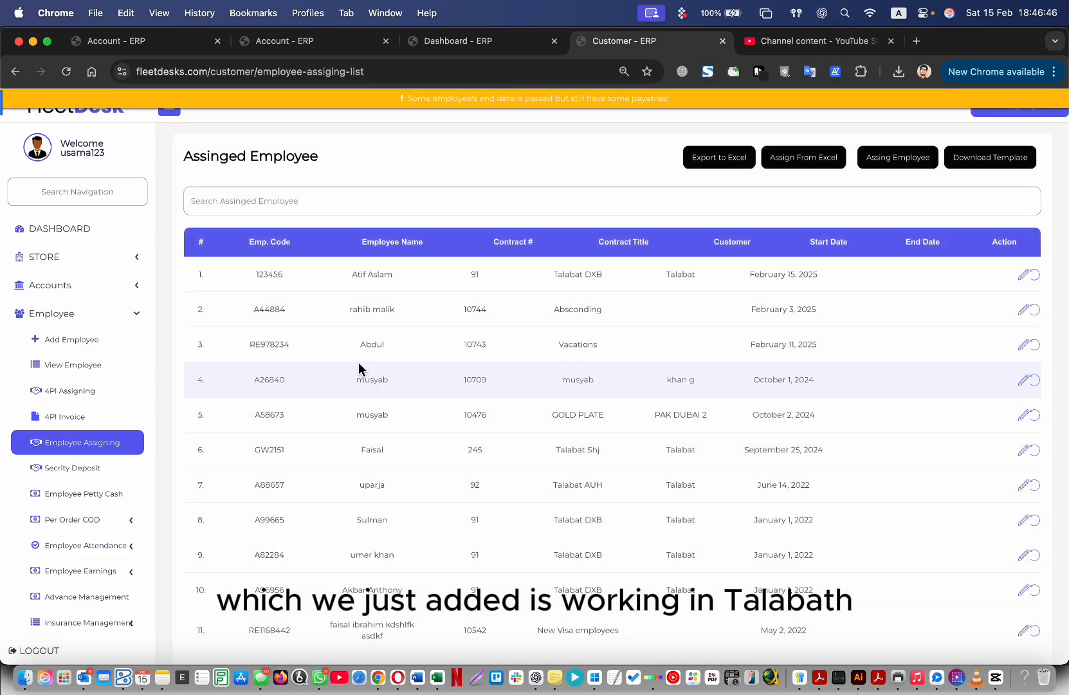
pyautogui.moveTo(570, 276); pyautogui.dragTo(625, 280)
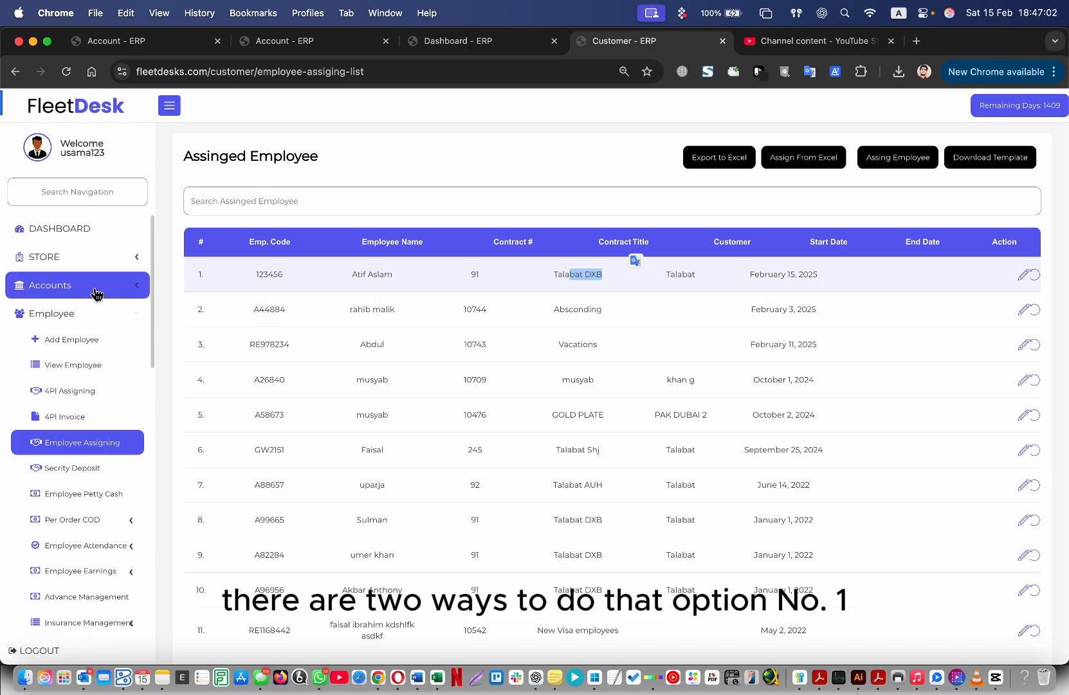
# Step: Search the dashboard's Employees list by the reassigned employee's first name and open that employee's detail page
pyautogui.click(78, 233)
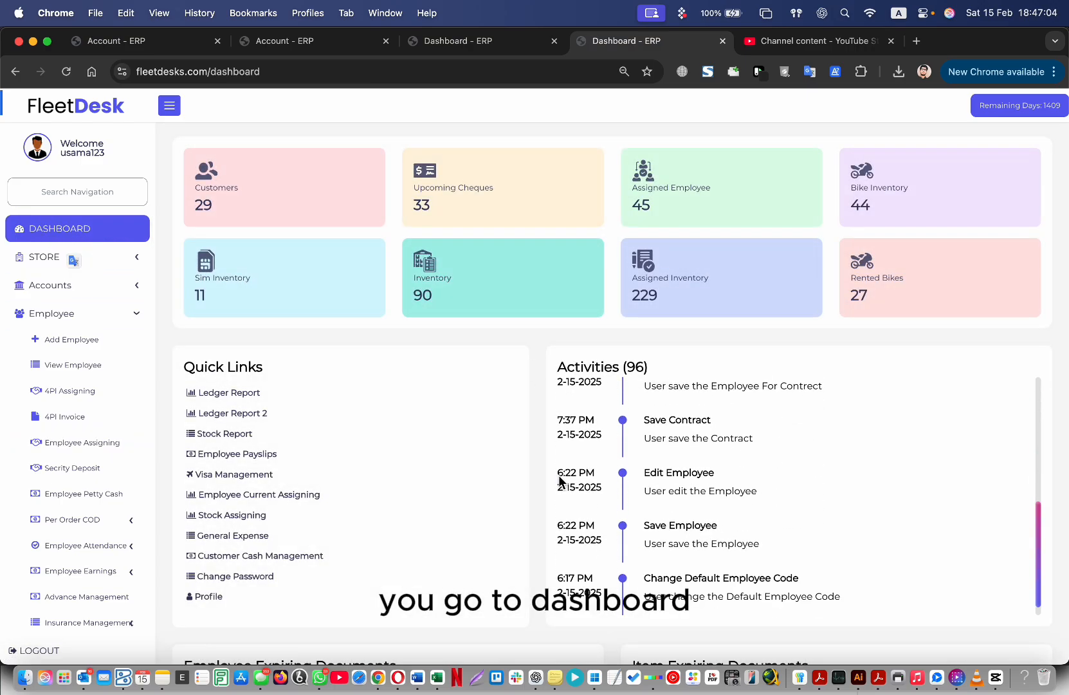
pyautogui.scroll(-15, 559, 479)
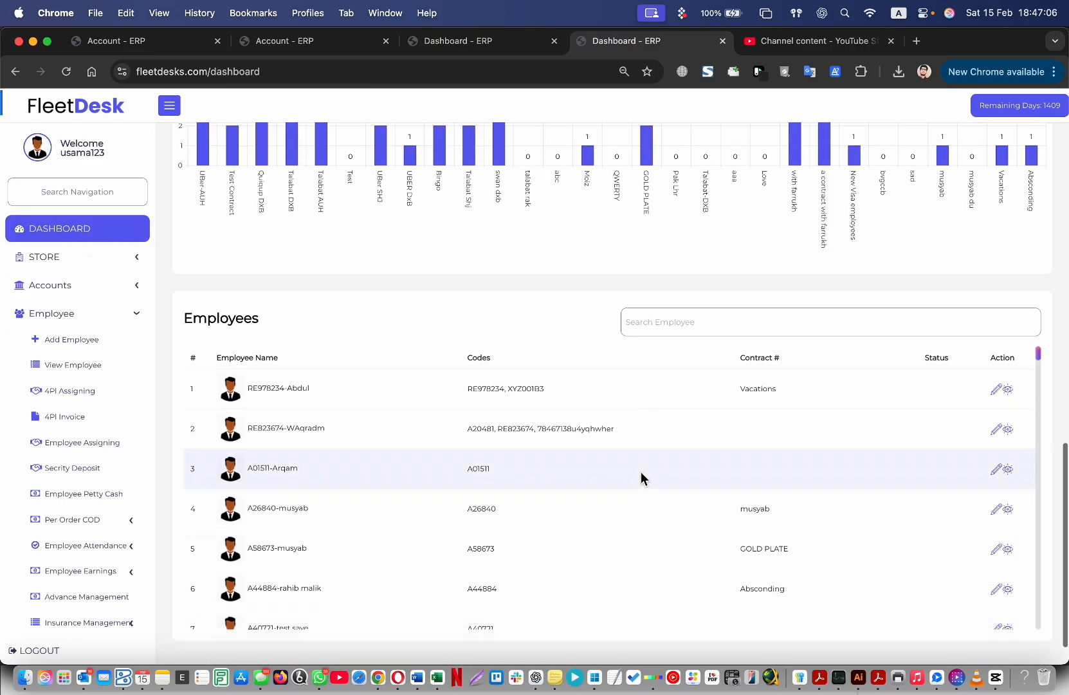
pyautogui.click(656, 324)
pyautogui.write('atif')
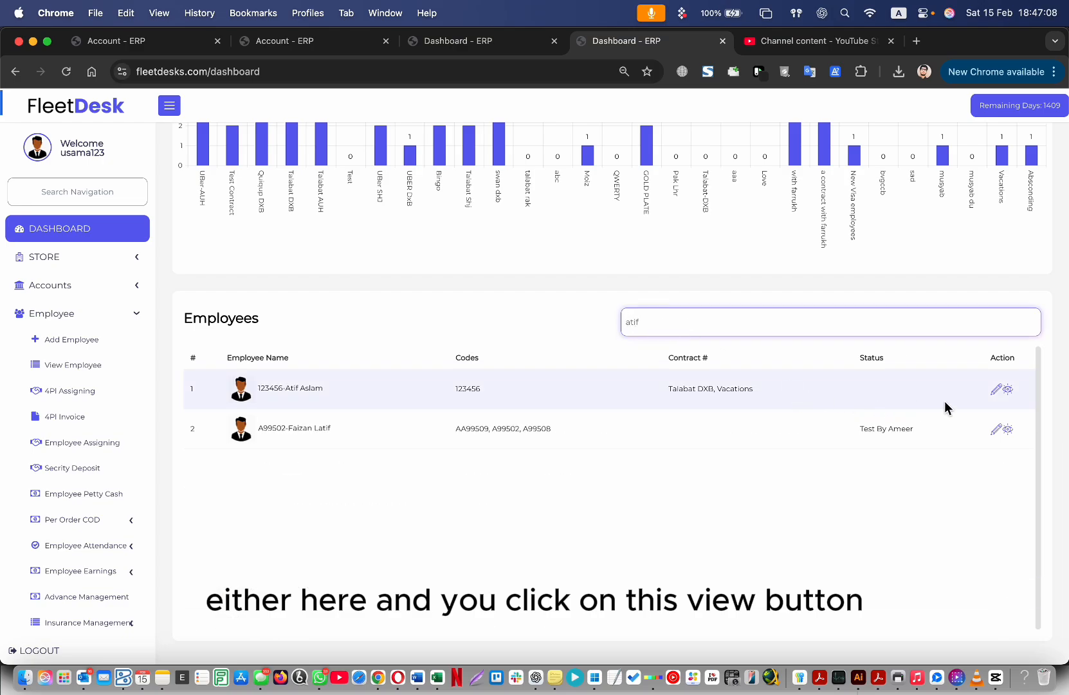
pyautogui.click(1008, 389)
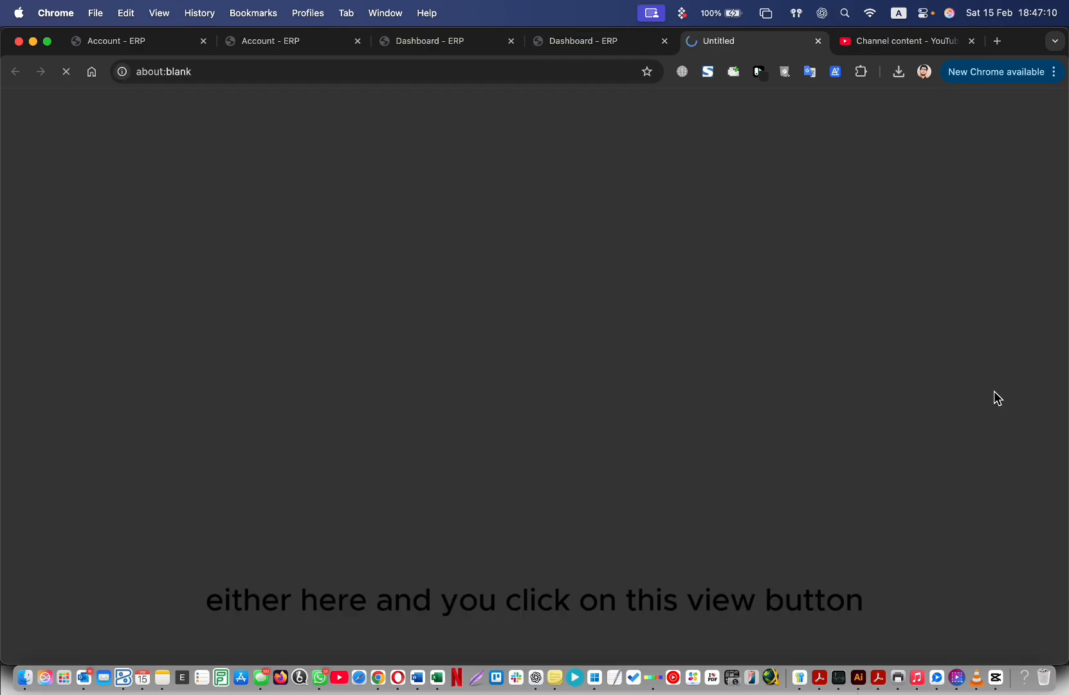
# Step: Return to the dashboard tab, find the same employee in the View Employee list and open the employee's details from there
pyautogui.click(609, 43)
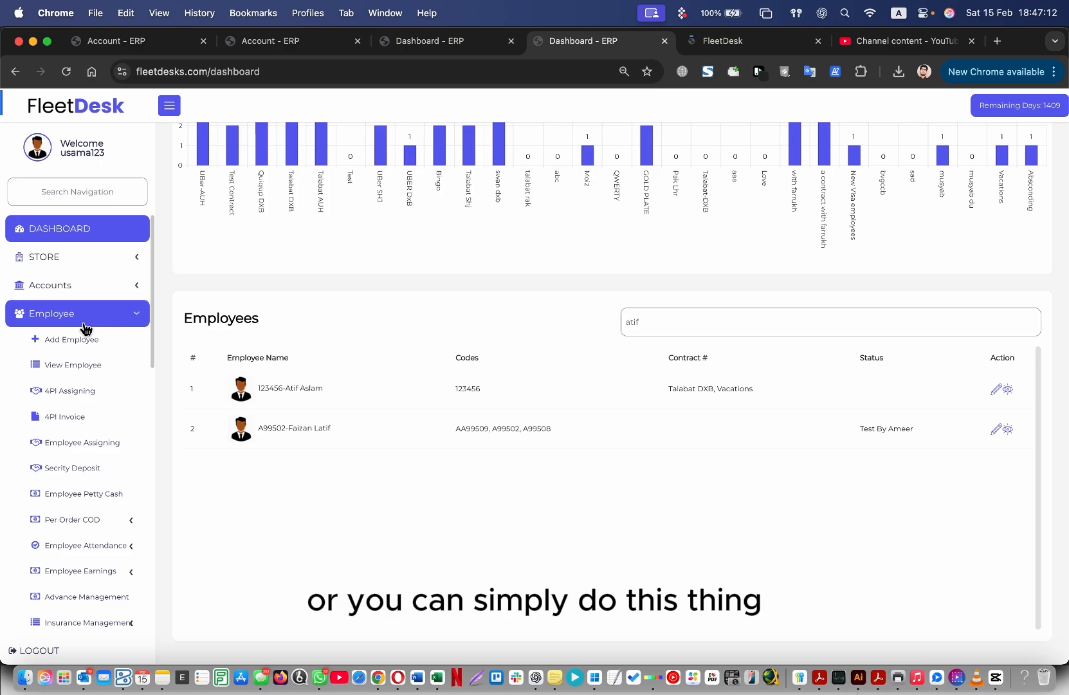
pyautogui.click(90, 365)
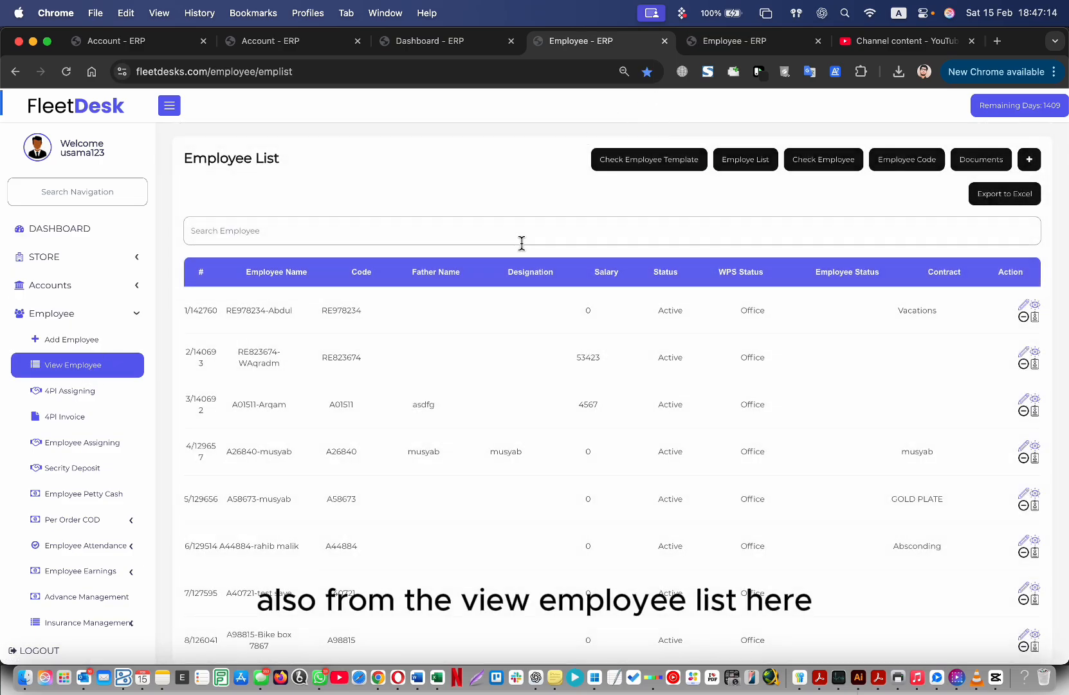
pyautogui.click(656, 239)
pyautogui.write('atif')
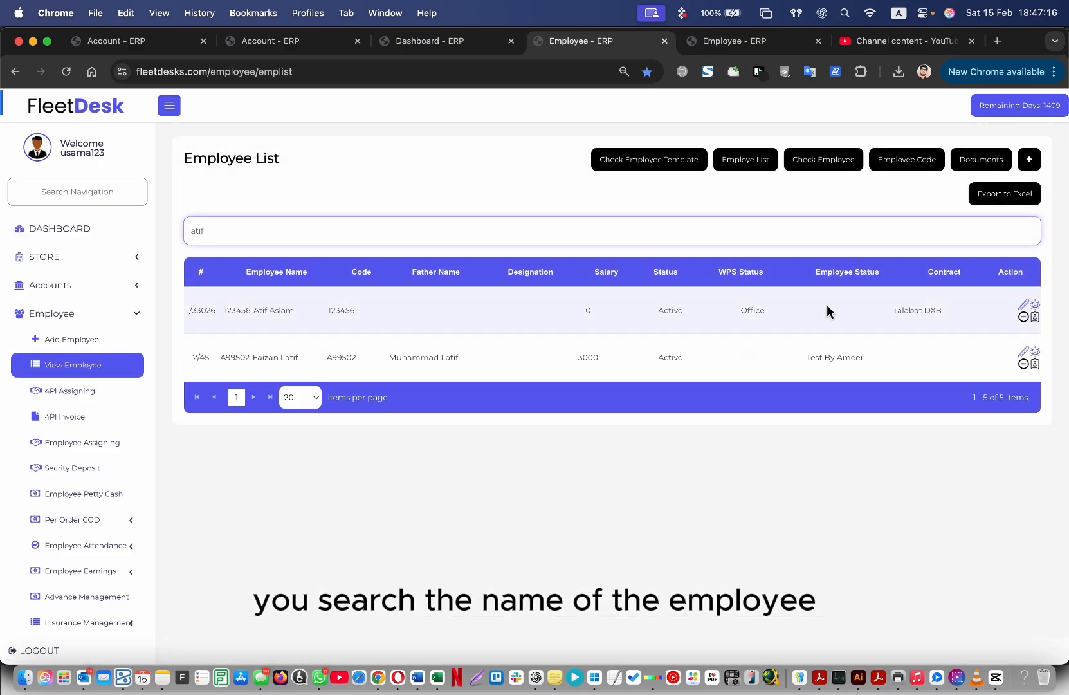
pyautogui.click(1034, 304)
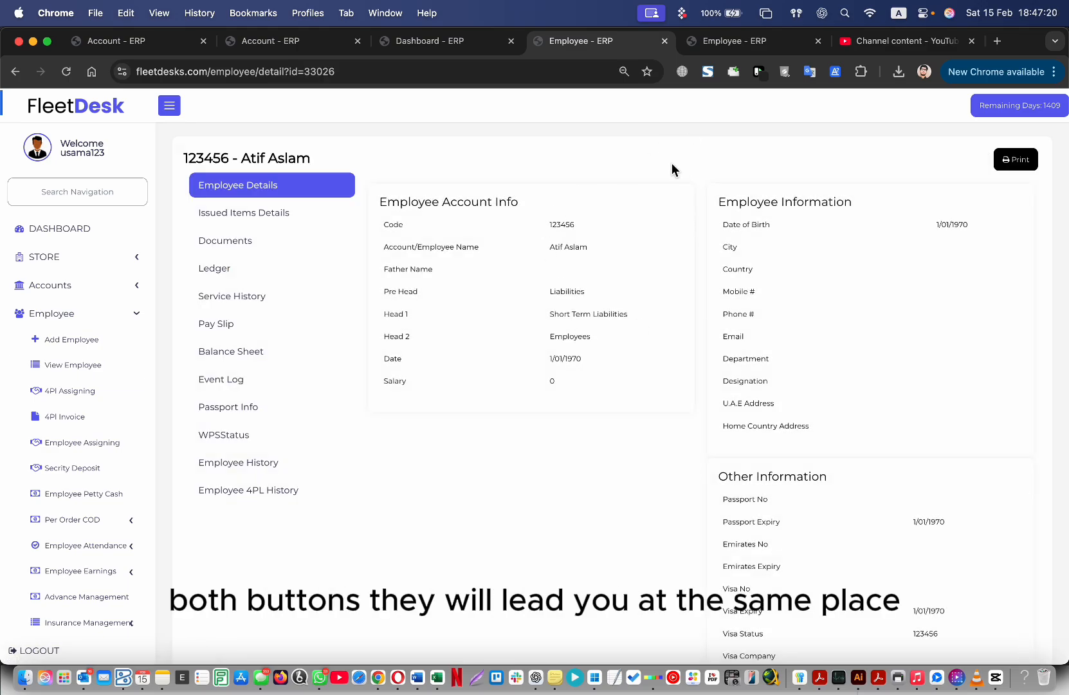
pyautogui.moveTo(269, 135); pyautogui.dragTo(664, 494)
pyautogui.click(663, 493)
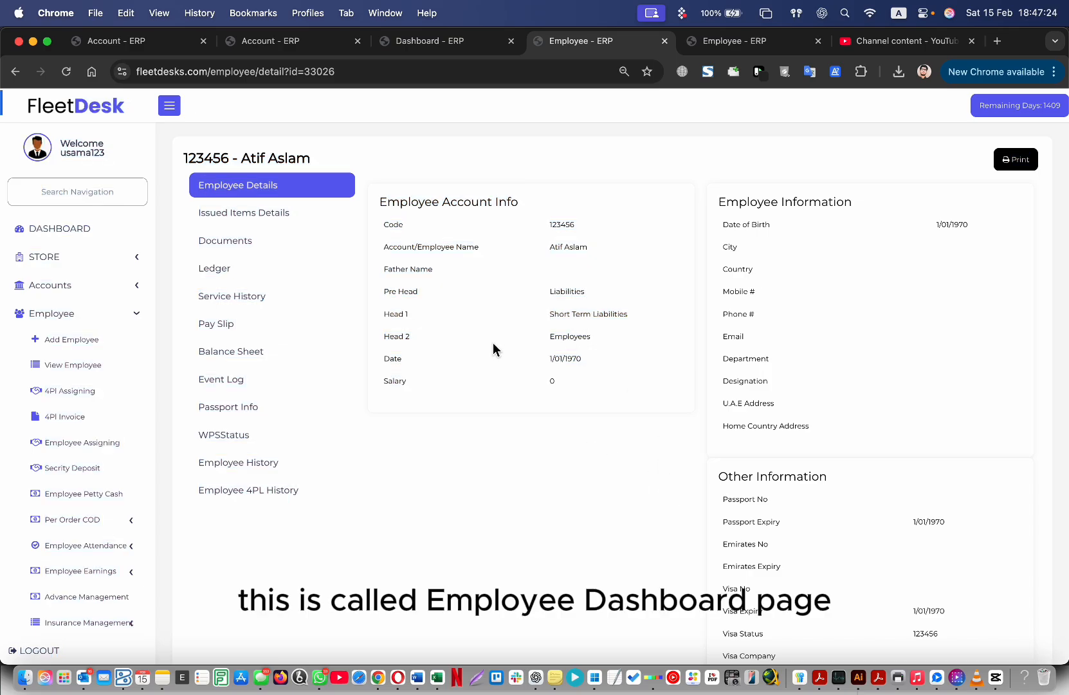
# Step: Open the employee's Service History, reload it after switching to the Ledger, and examine its contract, customer and date columns
pyautogui.click(238, 301)
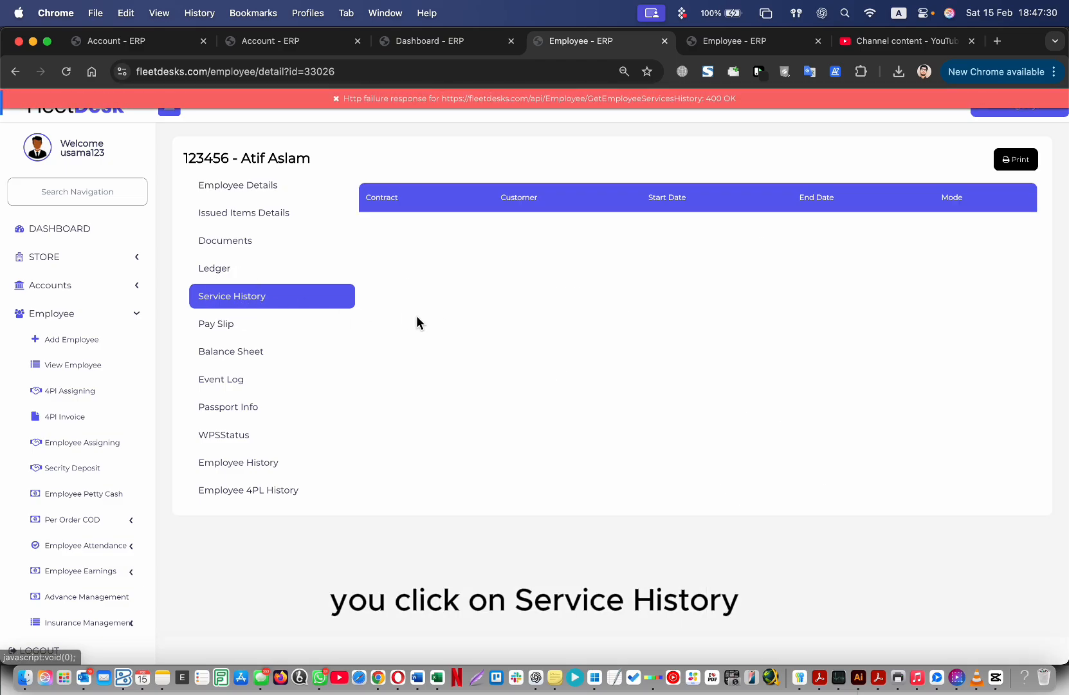
pyautogui.click(266, 334)
pyautogui.click(270, 310)
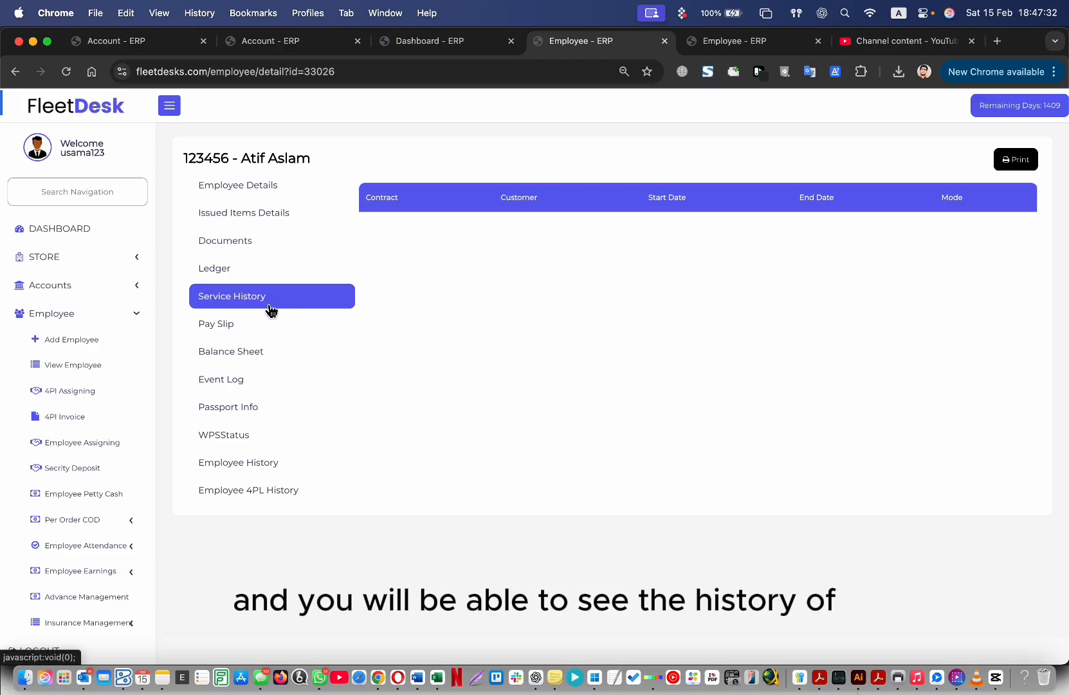
pyautogui.click(245, 277)
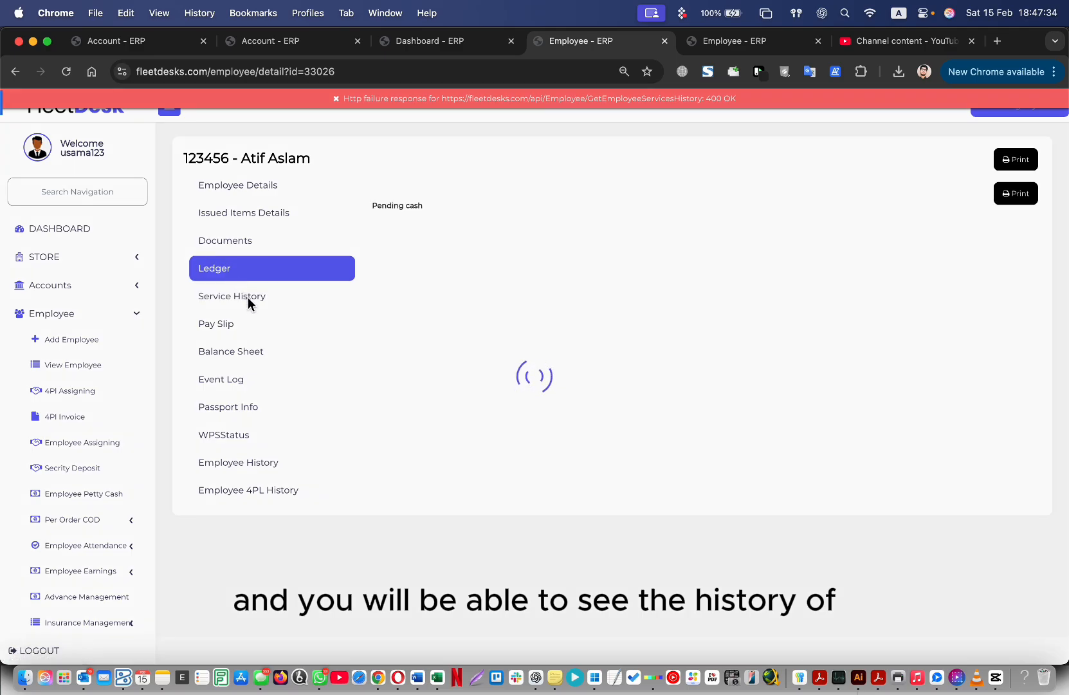
pyautogui.click(253, 301)
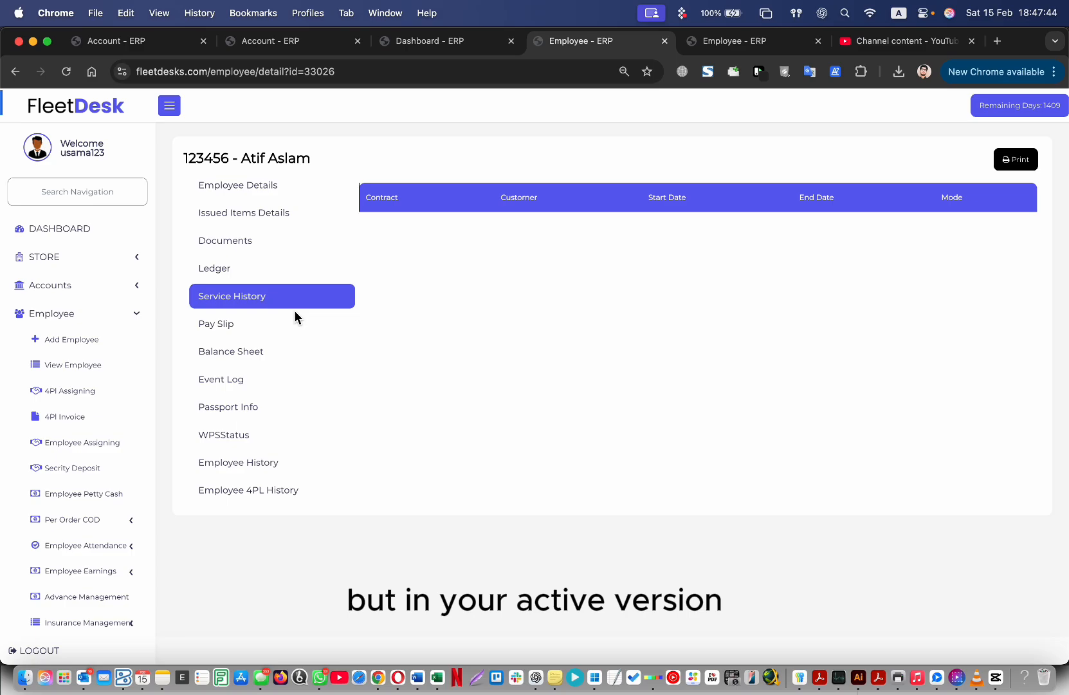
pyautogui.doubleClick(391, 197)
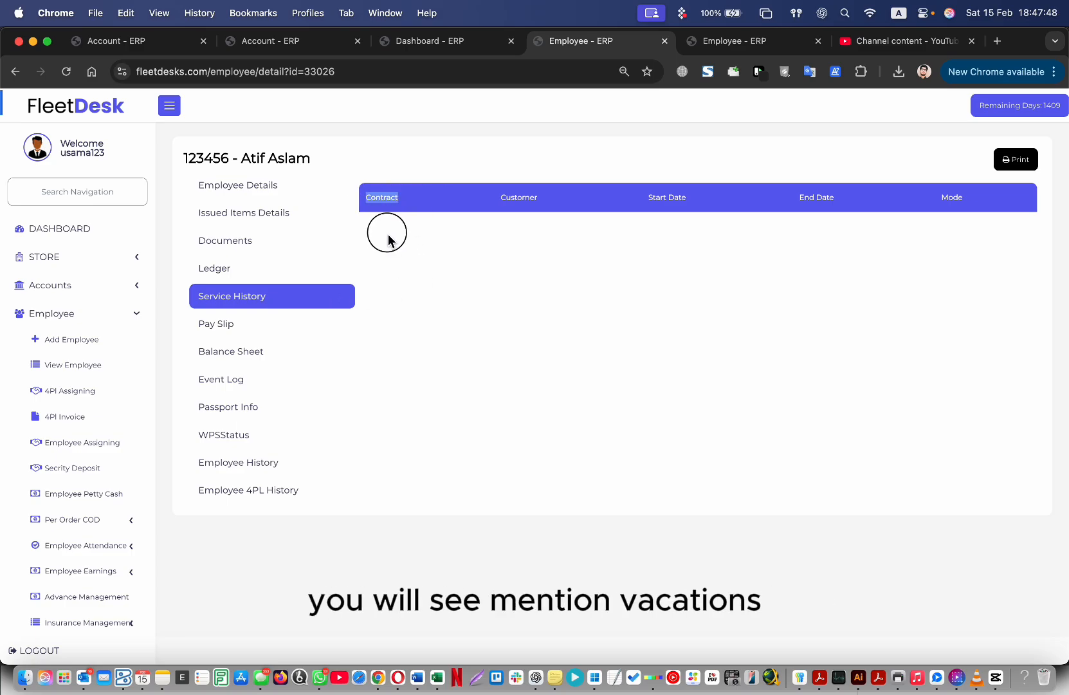
pyautogui.click(513, 197)
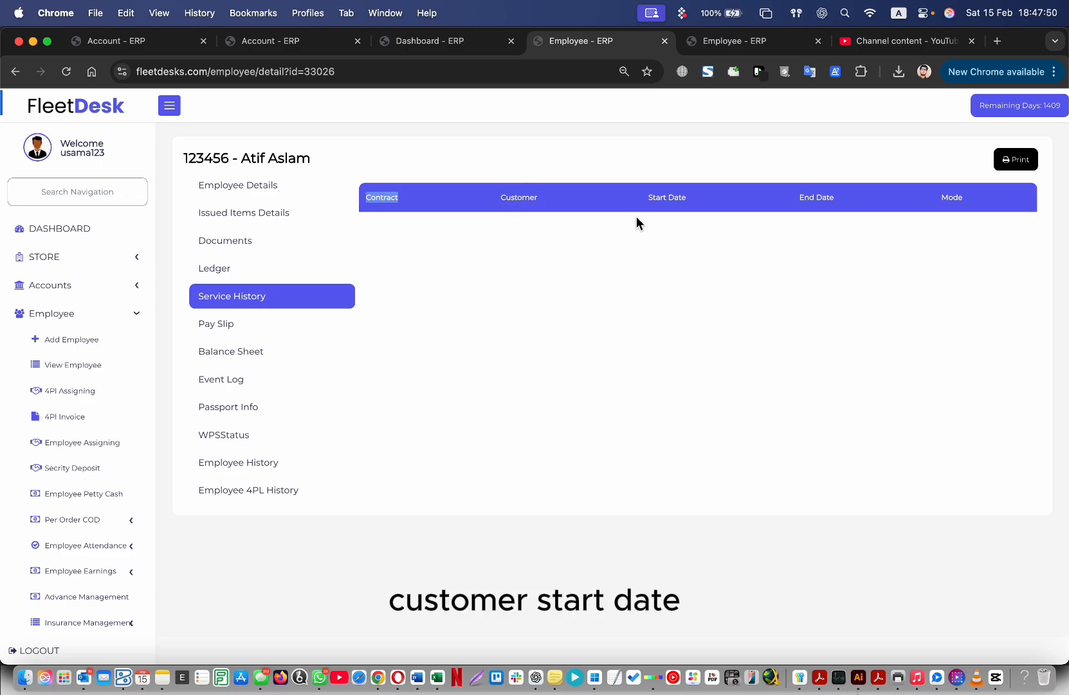
pyautogui.click(669, 197)
pyautogui.click(826, 210)
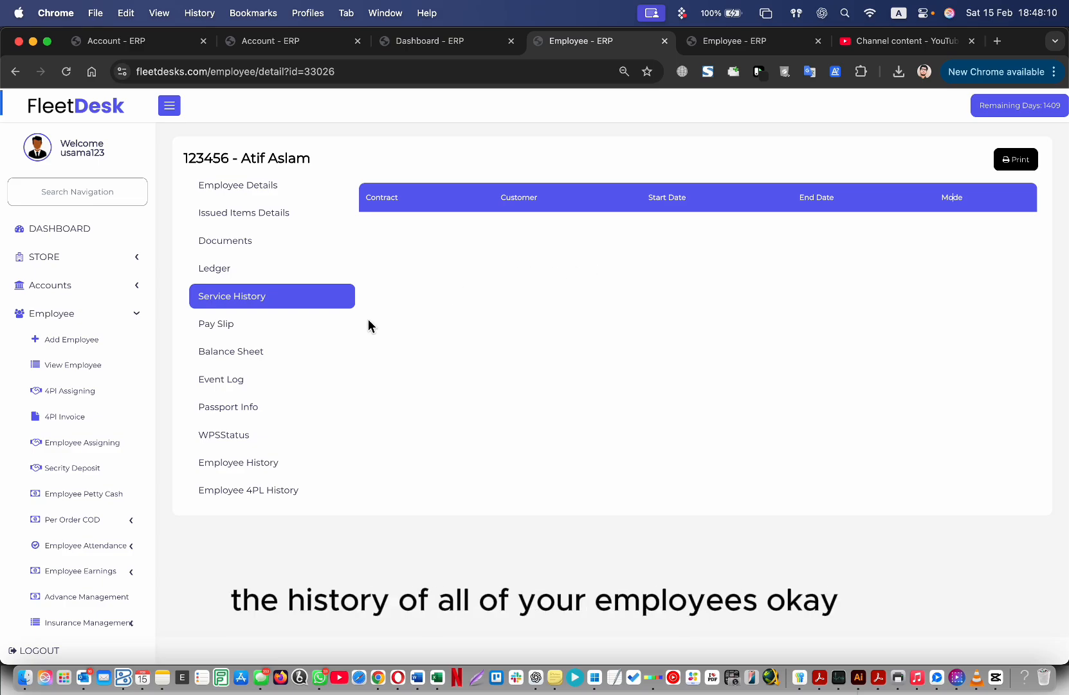
# Step: Open the Assigned Employee Report from the Employee section's reports and look through its rows
pyautogui.scroll(-3, 128, 487)
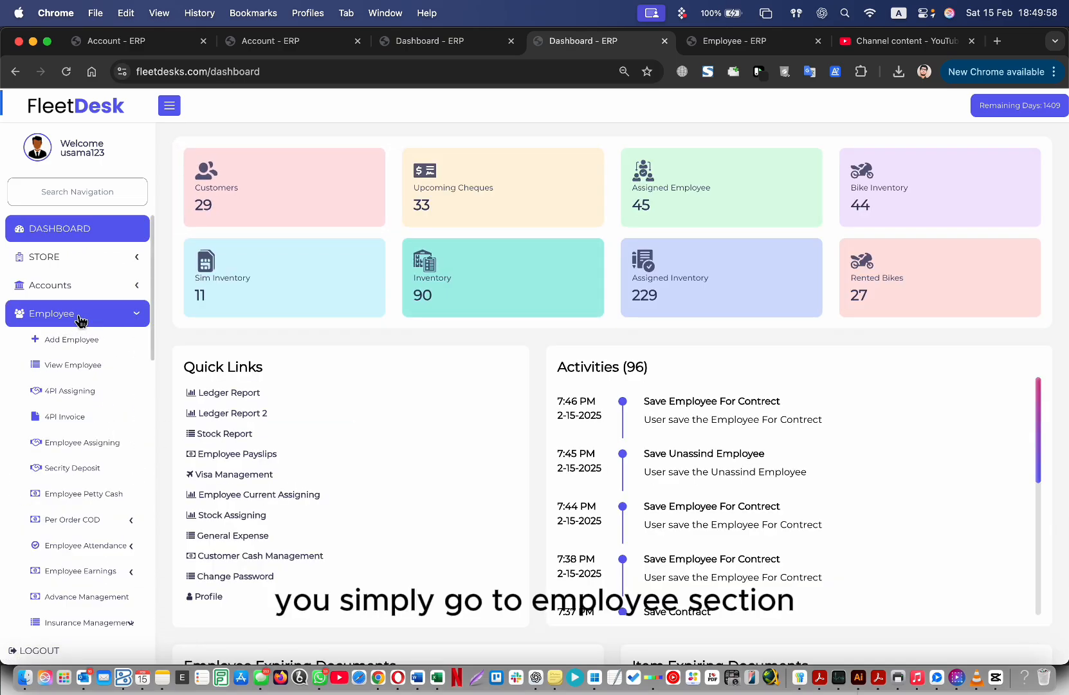
pyautogui.scroll(-4, 96, 398)
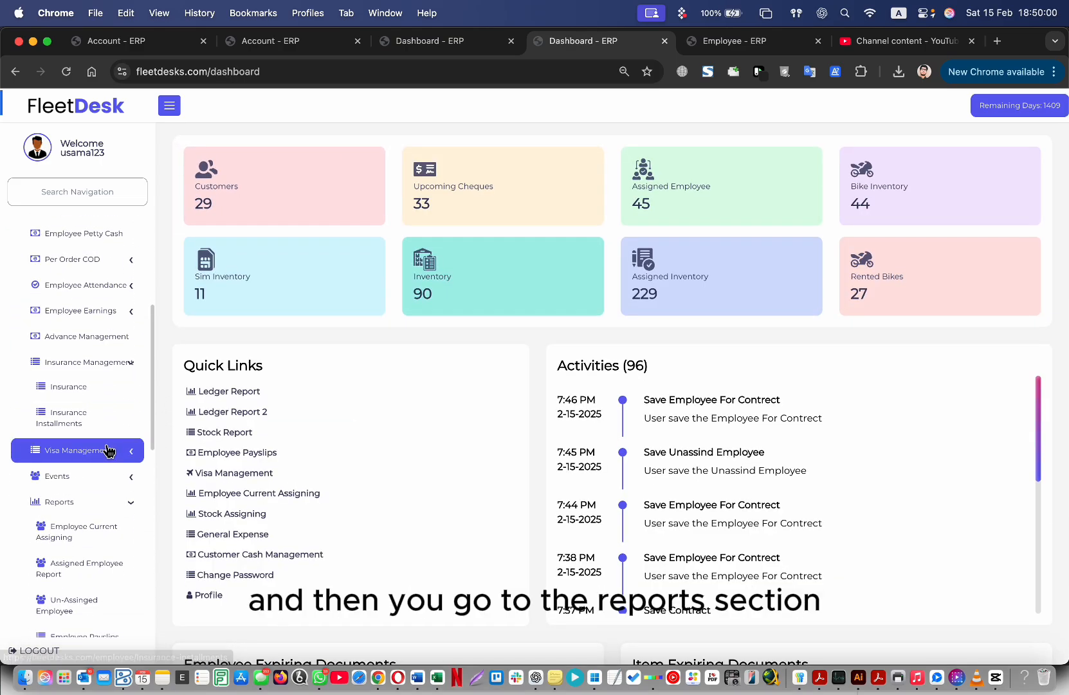
pyautogui.click(95, 506)
pyautogui.scroll(-5, 95, 508)
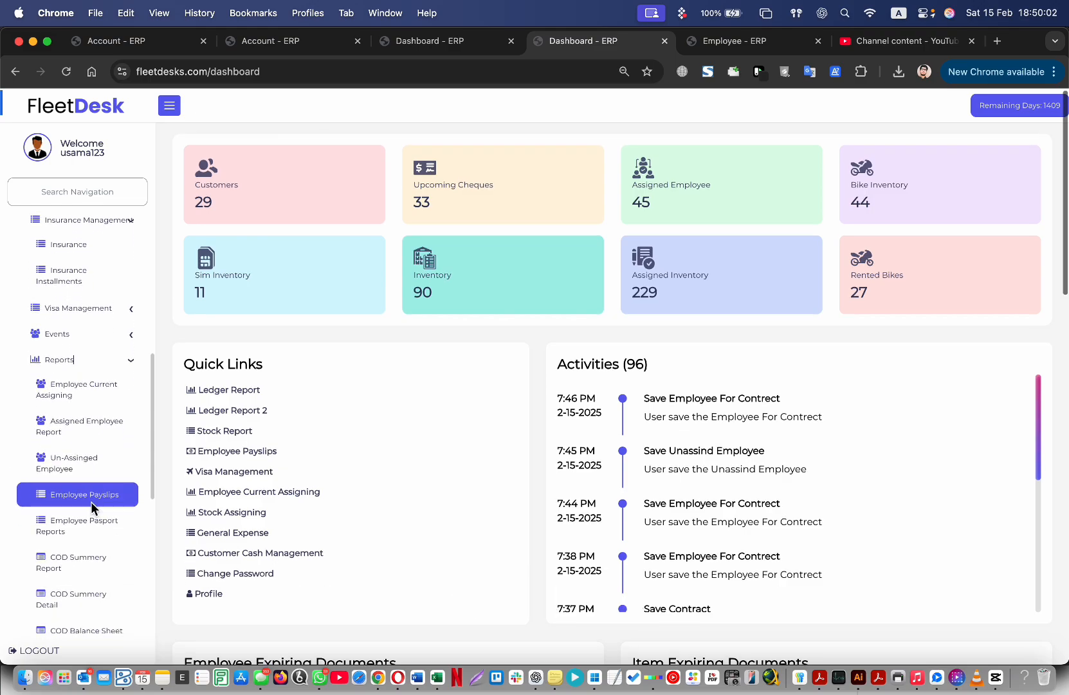
pyautogui.click(95, 420)
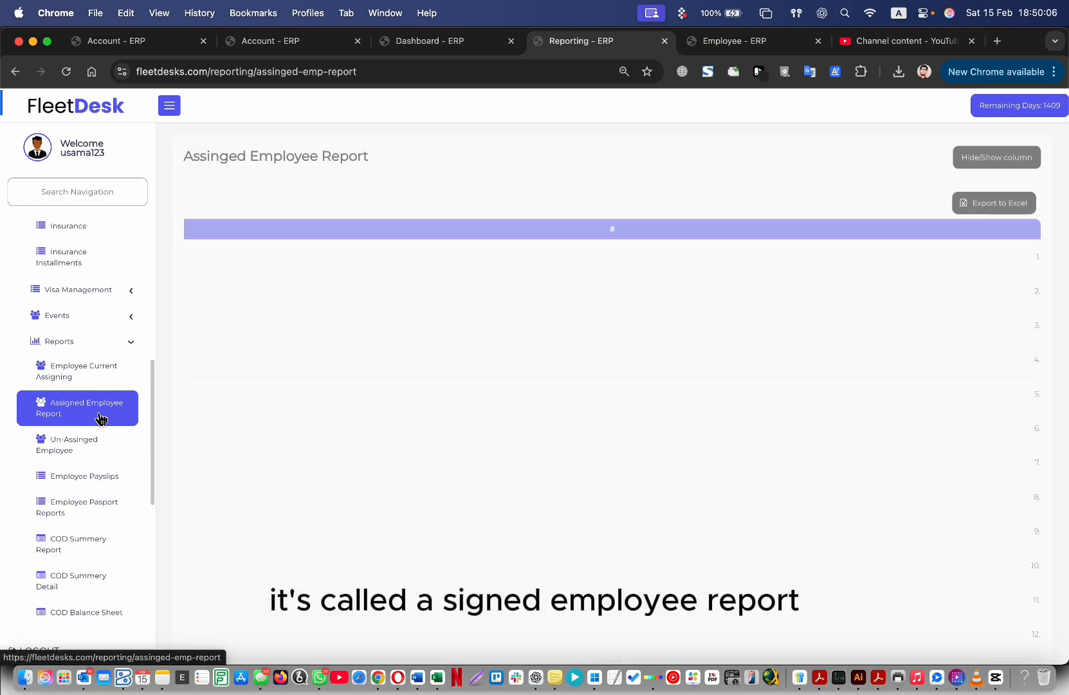
pyautogui.scroll(-5, 531, 367)
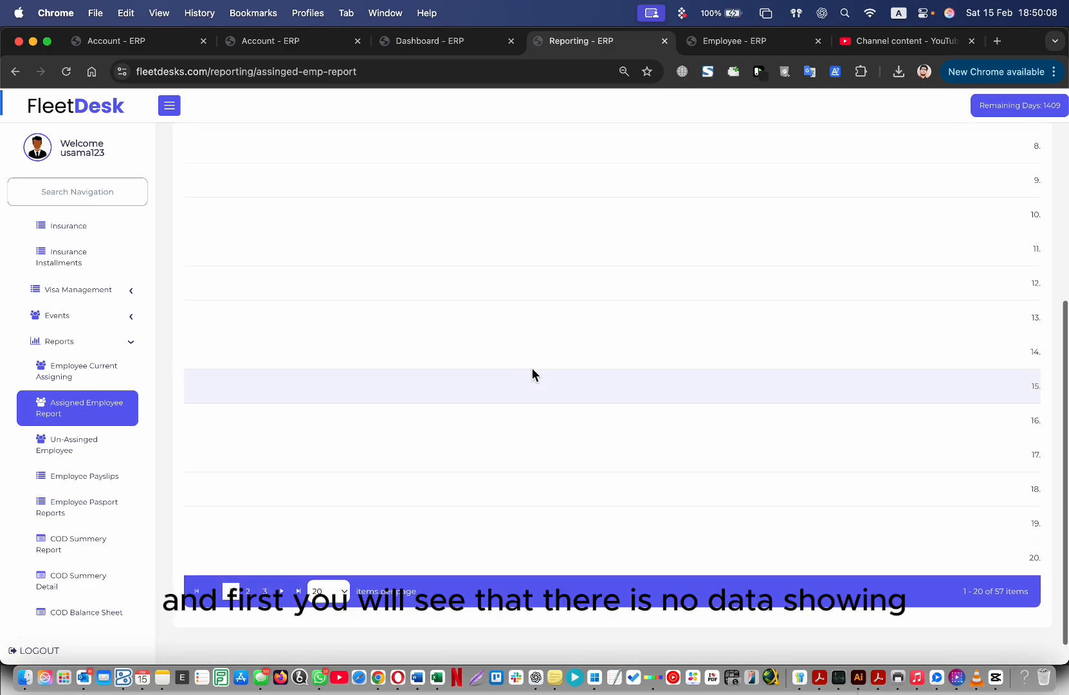
pyautogui.scroll(5, 719, 360)
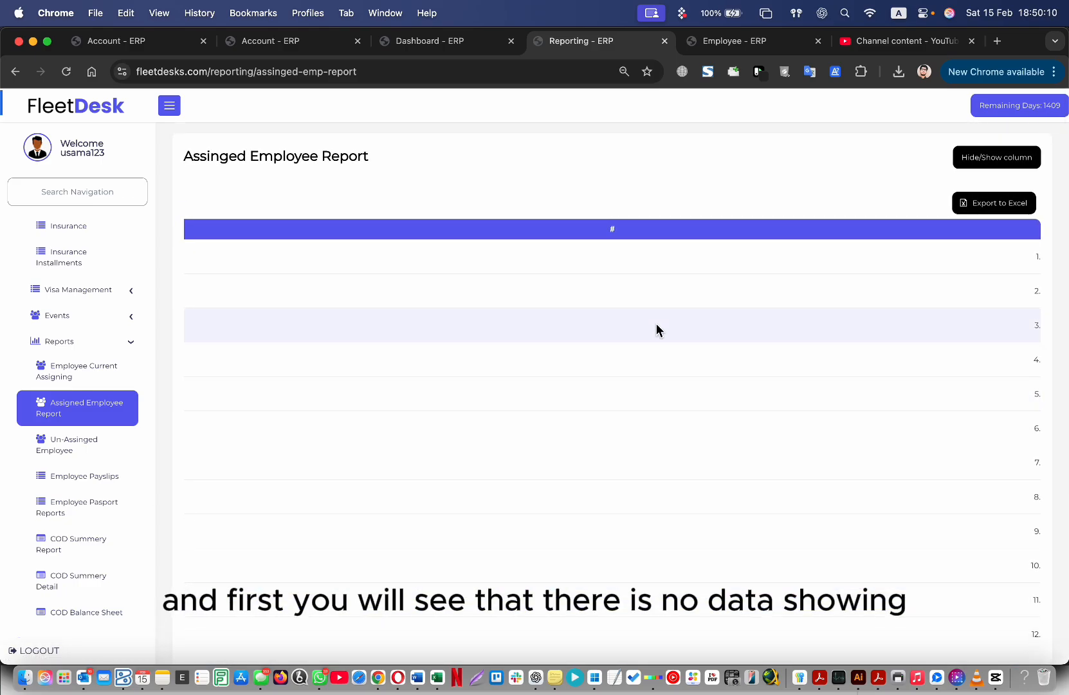
# Step: Show the Employee Name, Contract Id, Customer, StartDate, EndDate and Contract Titel columns in the Assigned Employee Report
pyautogui.click(1008, 168)
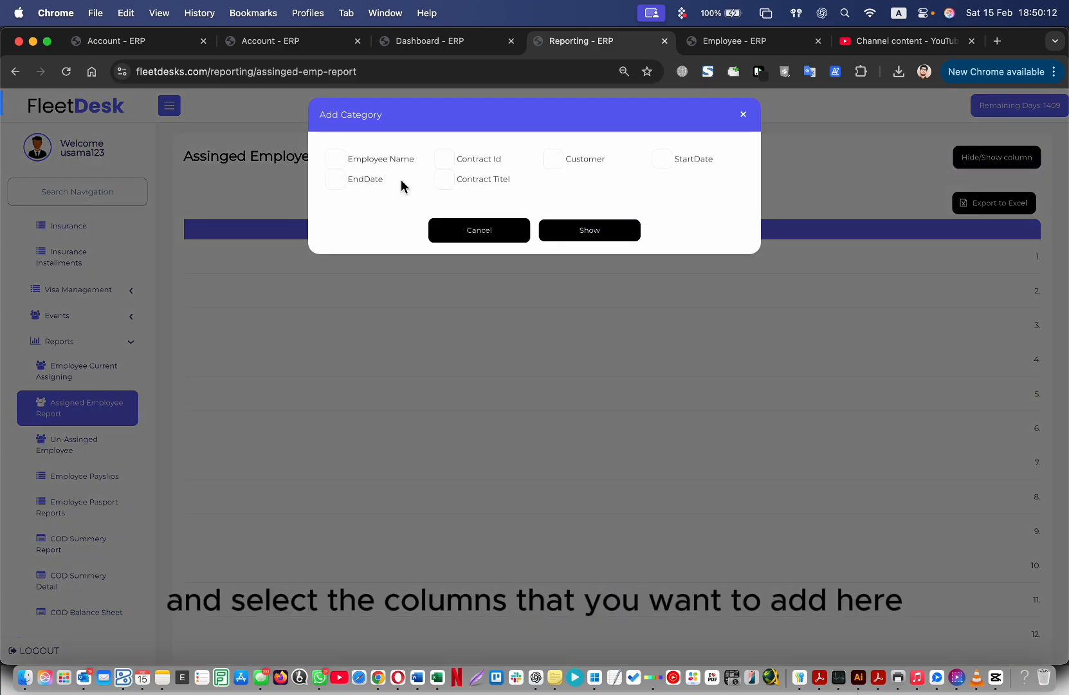
pyautogui.click(372, 166)
pyautogui.click(357, 183)
pyautogui.click(485, 181)
pyautogui.click(484, 162)
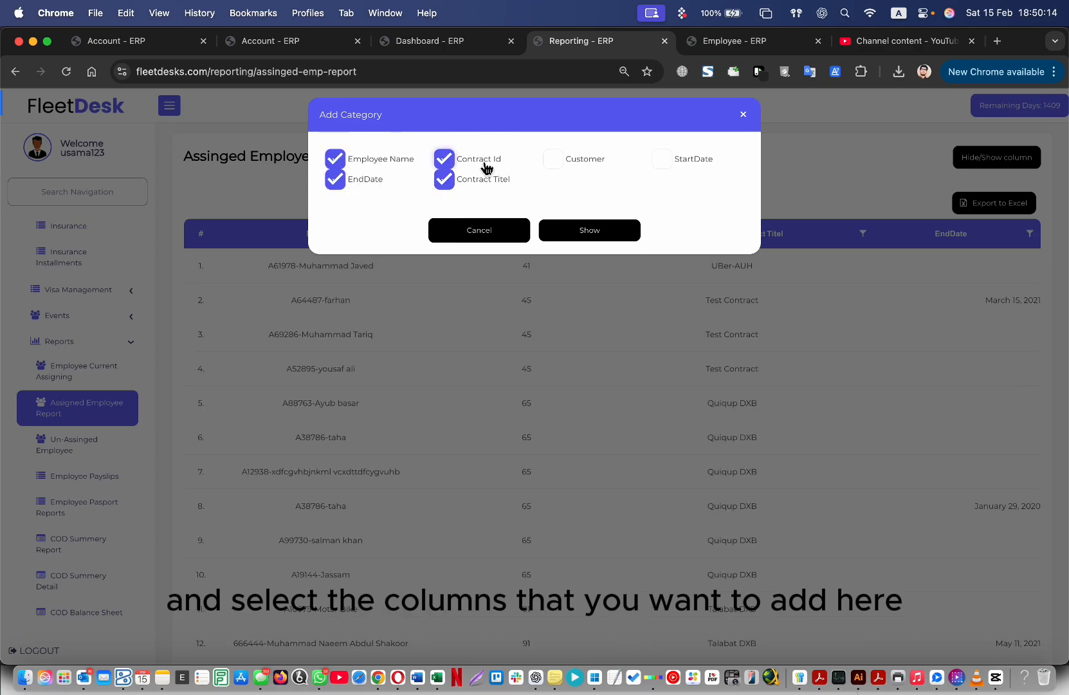
pyautogui.click(584, 161)
pyautogui.click(662, 159)
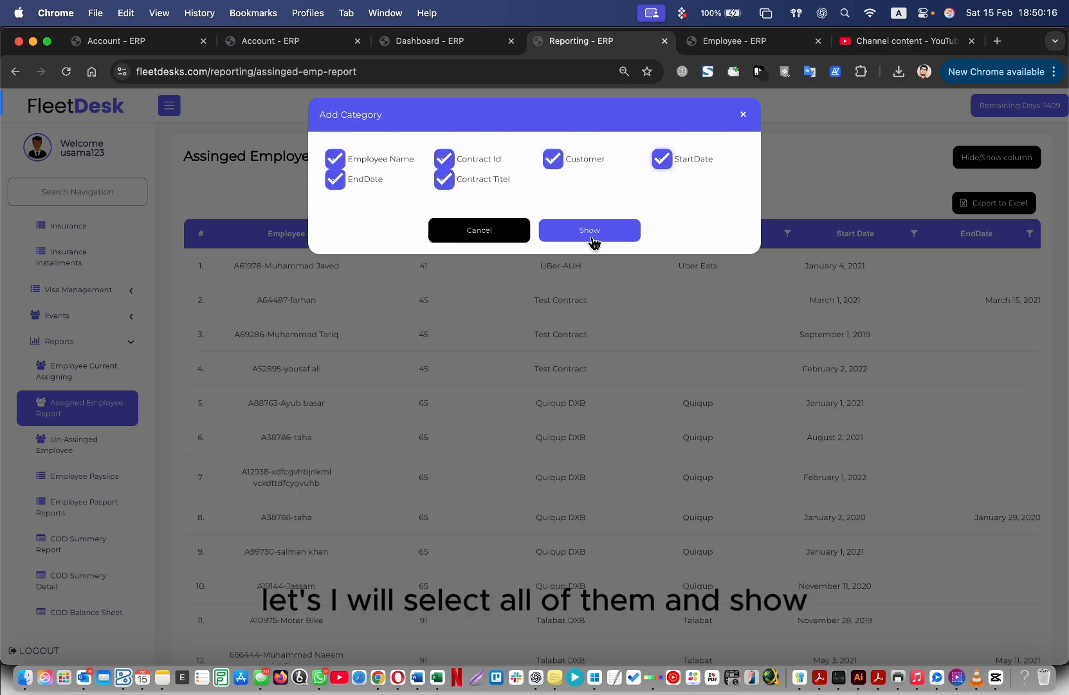
pyautogui.click(591, 233)
# Step: Check the report's record range and set the items per page to Show ALL
pyautogui.scroll(-7, 552, 446)
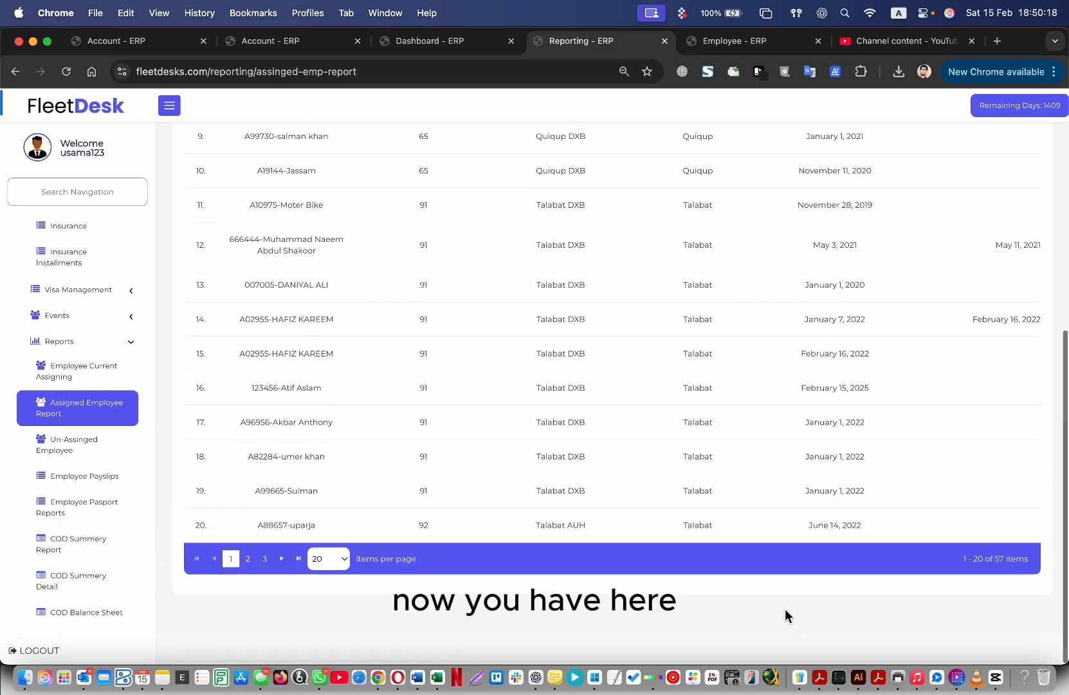
pyautogui.click(341, 561)
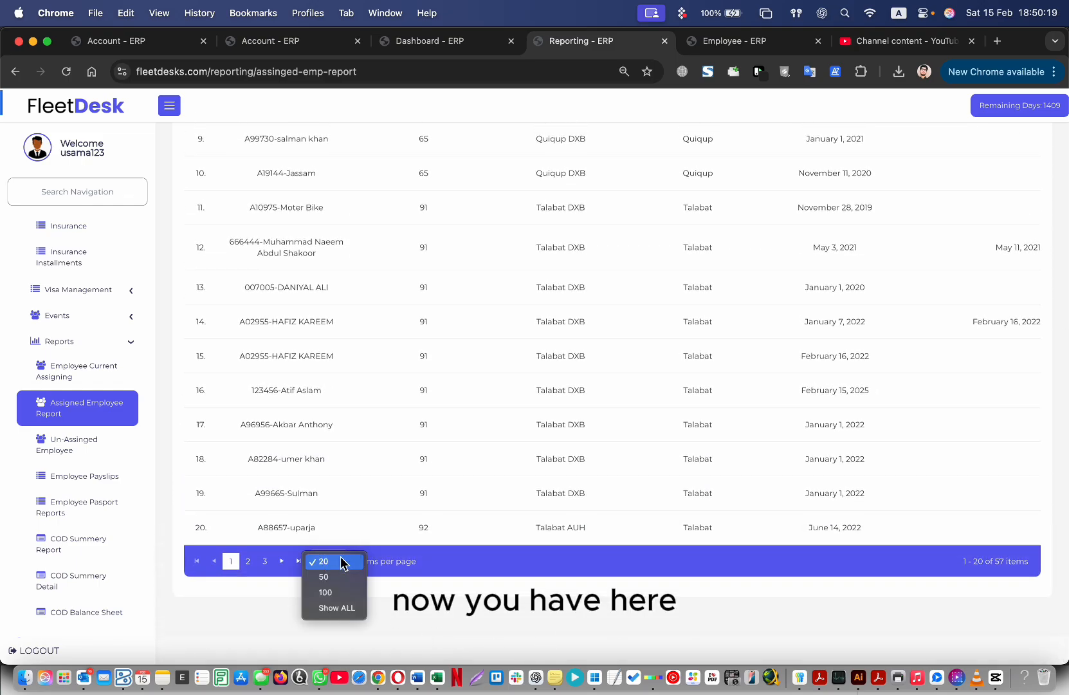
pyautogui.click(808, 640)
pyautogui.click(997, 563)
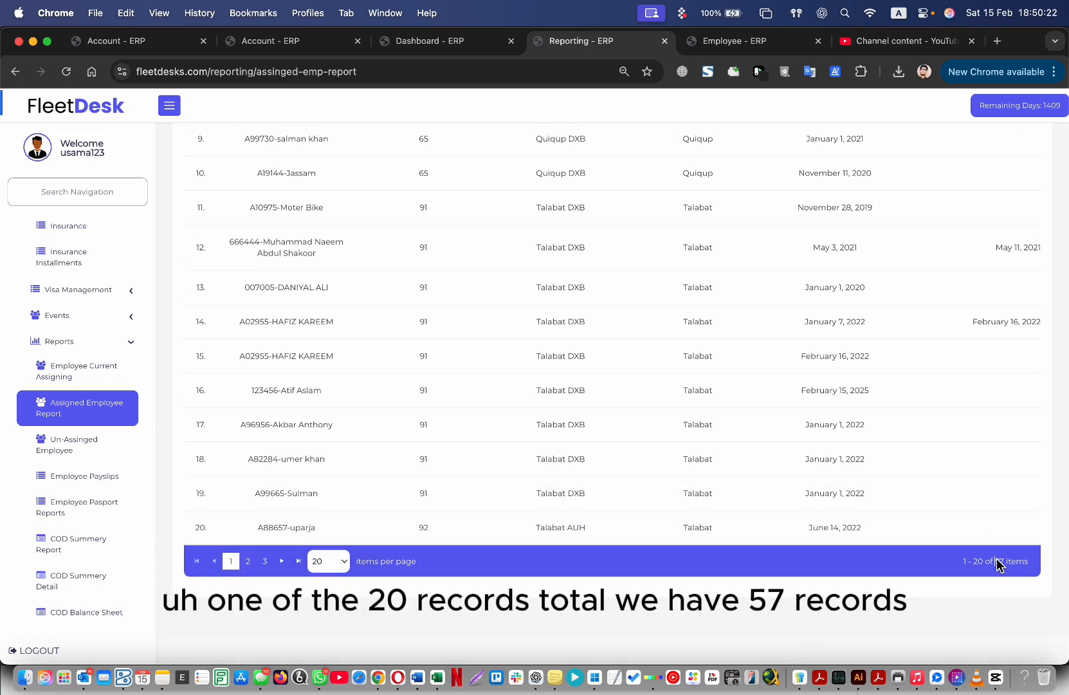
pyautogui.click(328, 560)
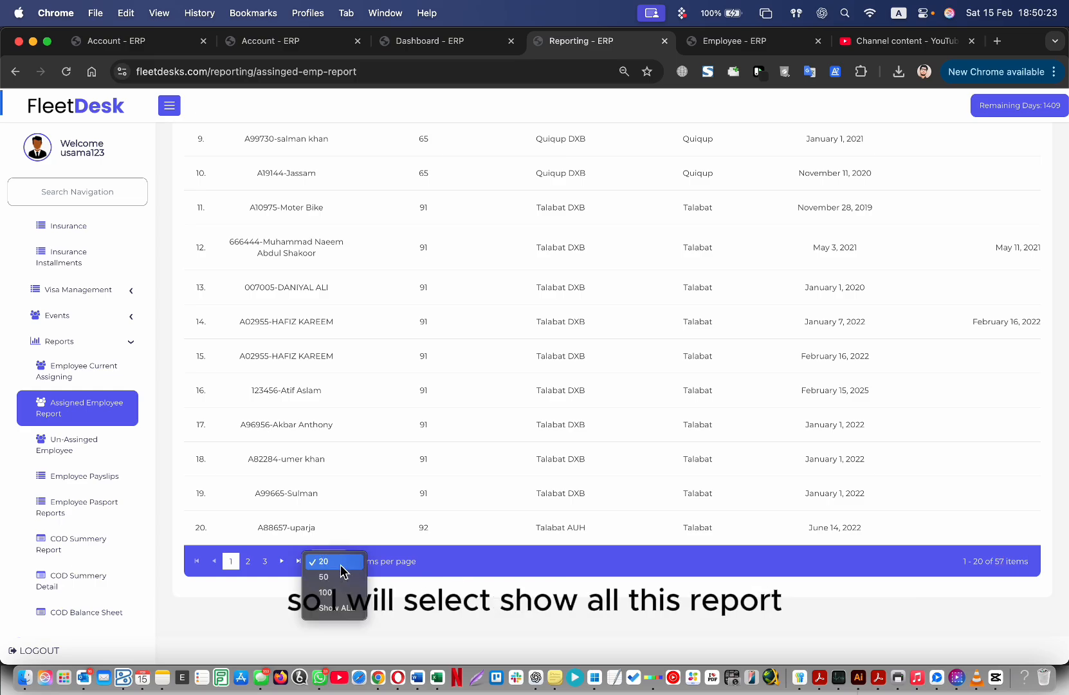
pyautogui.click(335, 607)
pyautogui.scroll(10, 504, 369)
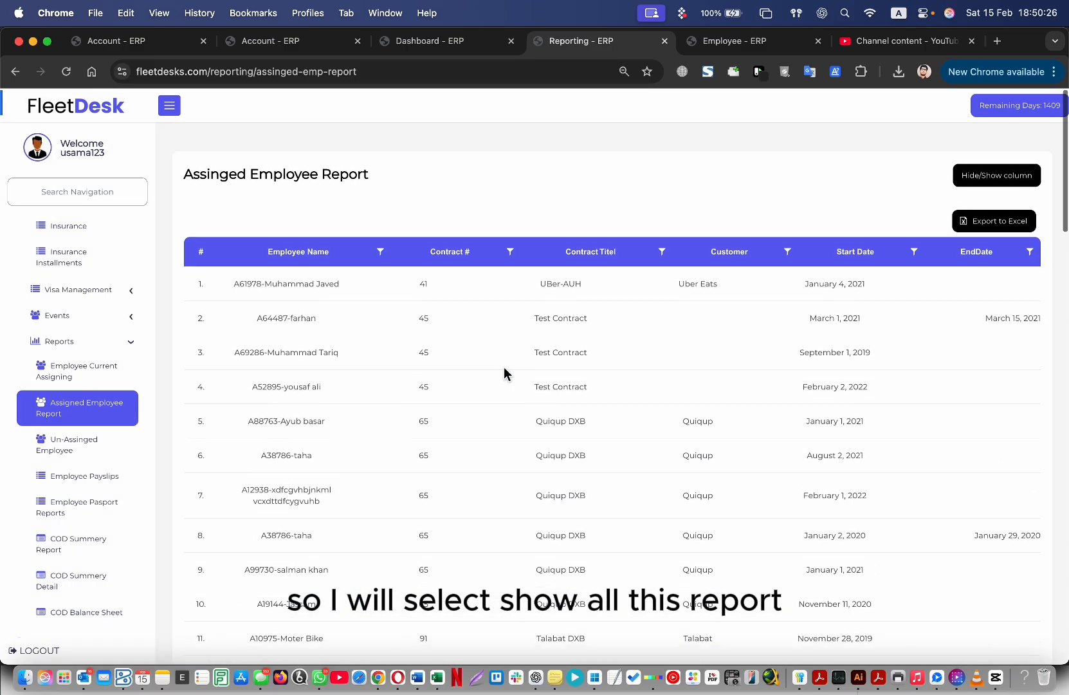
# Step: Sort the report by Employee Name, find the reassigned employee's first name on the page and review the Vacations and Talabat DXB records
pyautogui.click(310, 233)
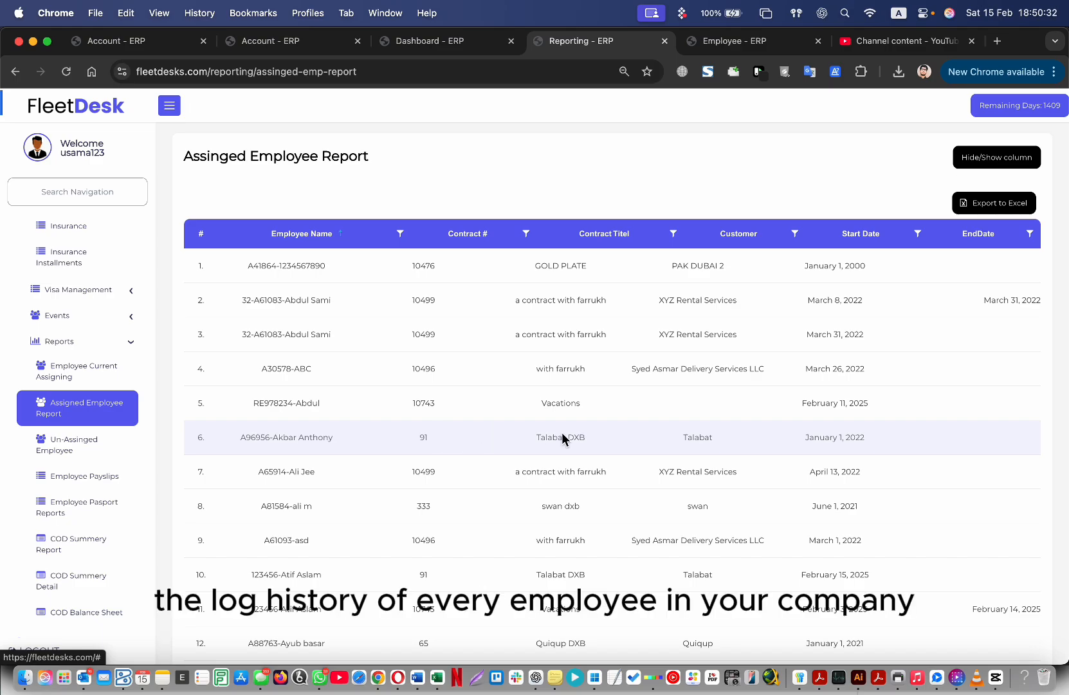
pyautogui.press('super+f')
pyautogui.write('atif')
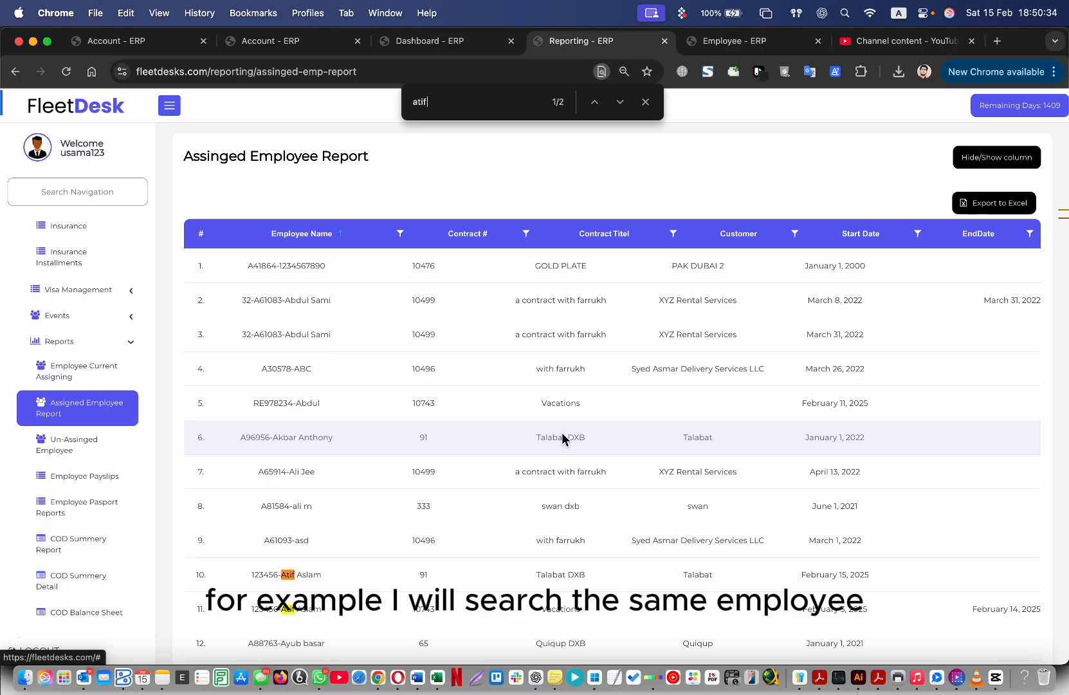
pyautogui.scroll(-3, 475, 506)
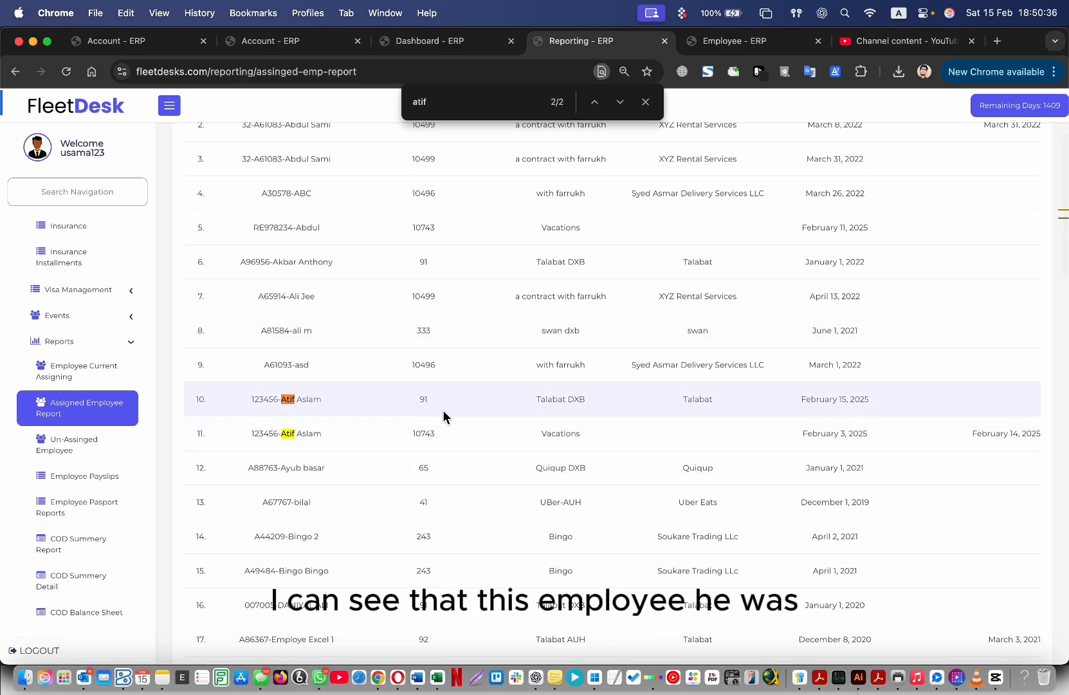
pyautogui.doubleClick(543, 513)
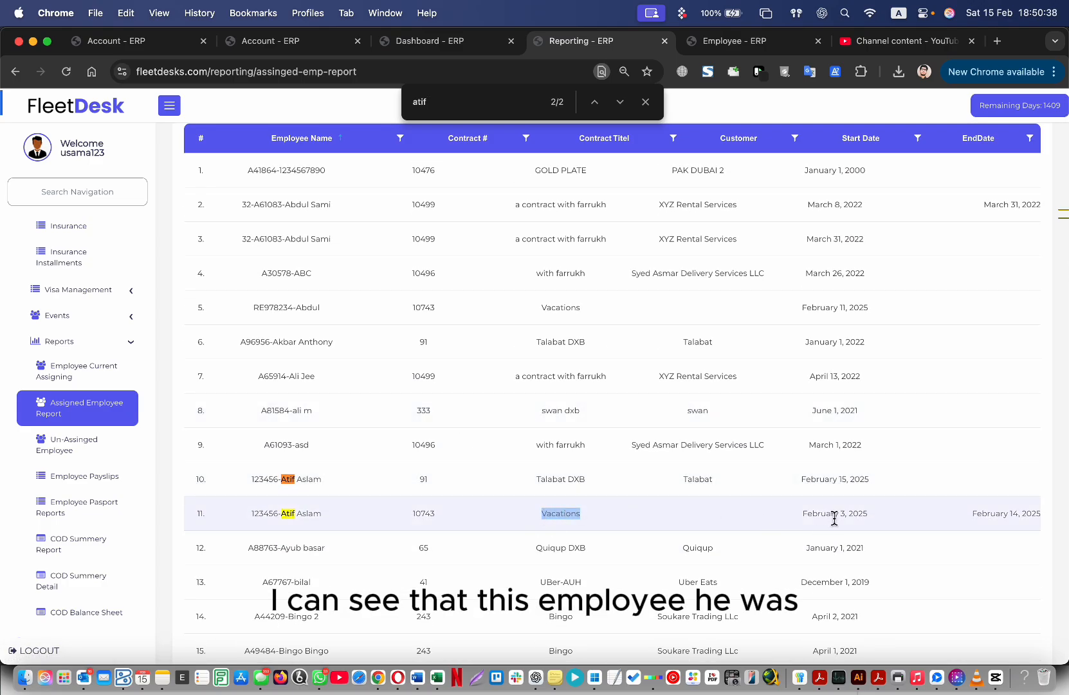
pyautogui.moveTo(252, 478); pyautogui.dragTo(302, 478)
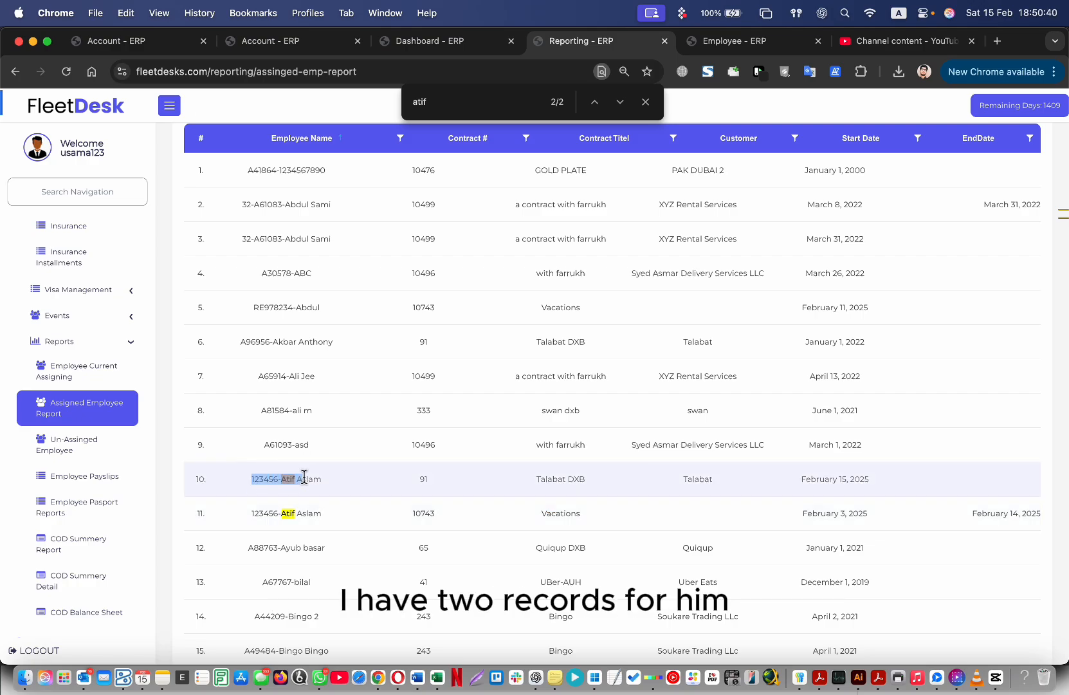
# Step: Review the start and end dates of the reassigned employee's Vacations and Talabat DXB records in the Assigned Employee Report
pyautogui.doubleClick(577, 513)
pyautogui.moveTo(808, 515); pyautogui.dragTo(883, 515)
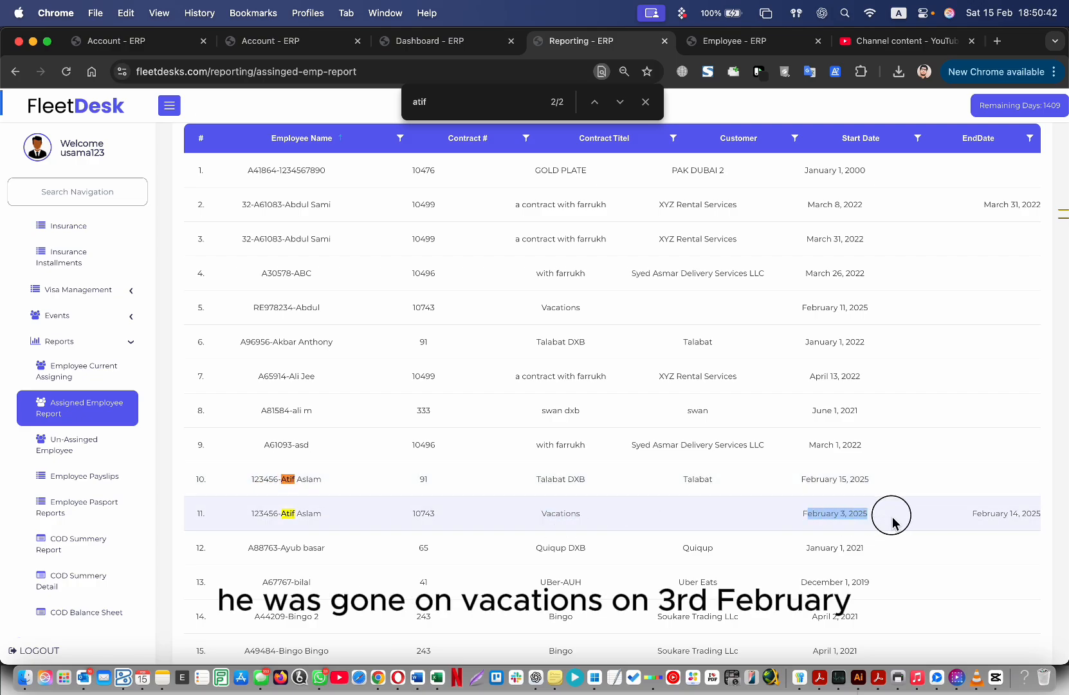
pyautogui.click(839, 516)
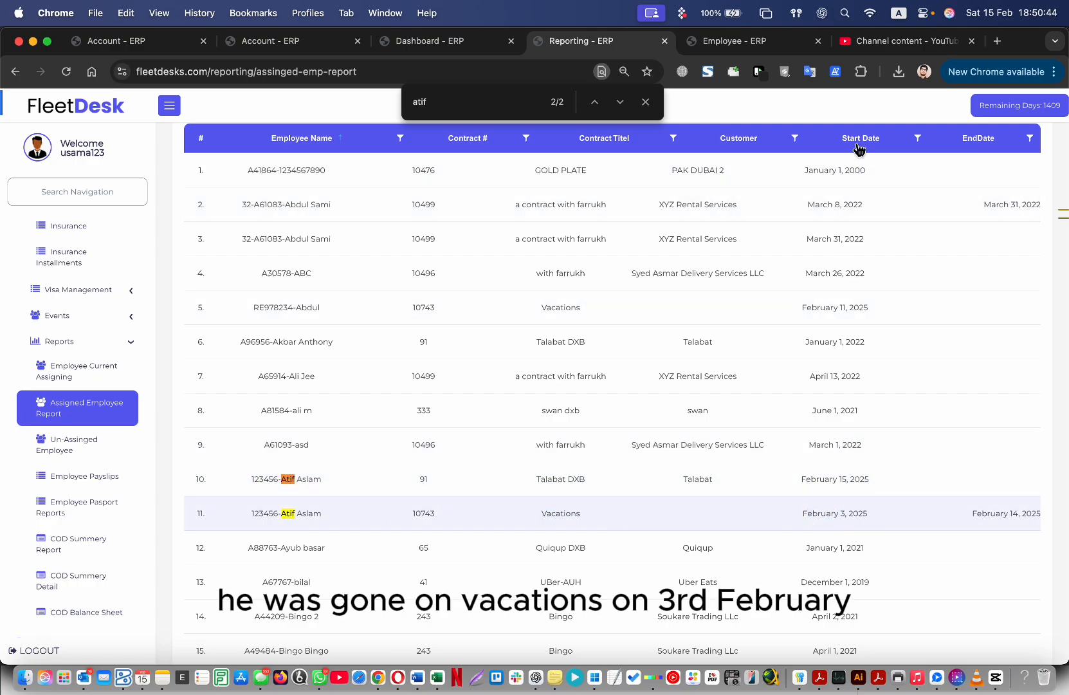
pyautogui.moveTo(988, 518)
pyautogui.mouseDown()
pyautogui.moveTo(1018, 518)
pyautogui.moveTo(1001, 514)
pyautogui.mouseUp()
pyautogui.click(1033, 519)
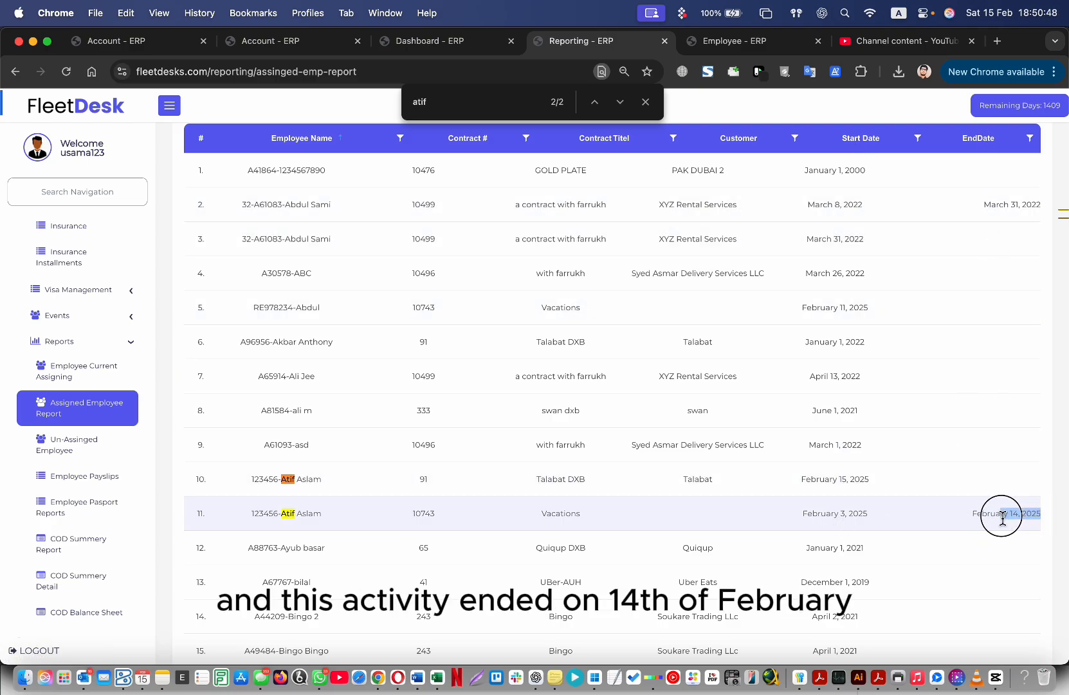
pyautogui.moveTo(807, 480); pyautogui.dragTo(865, 481)
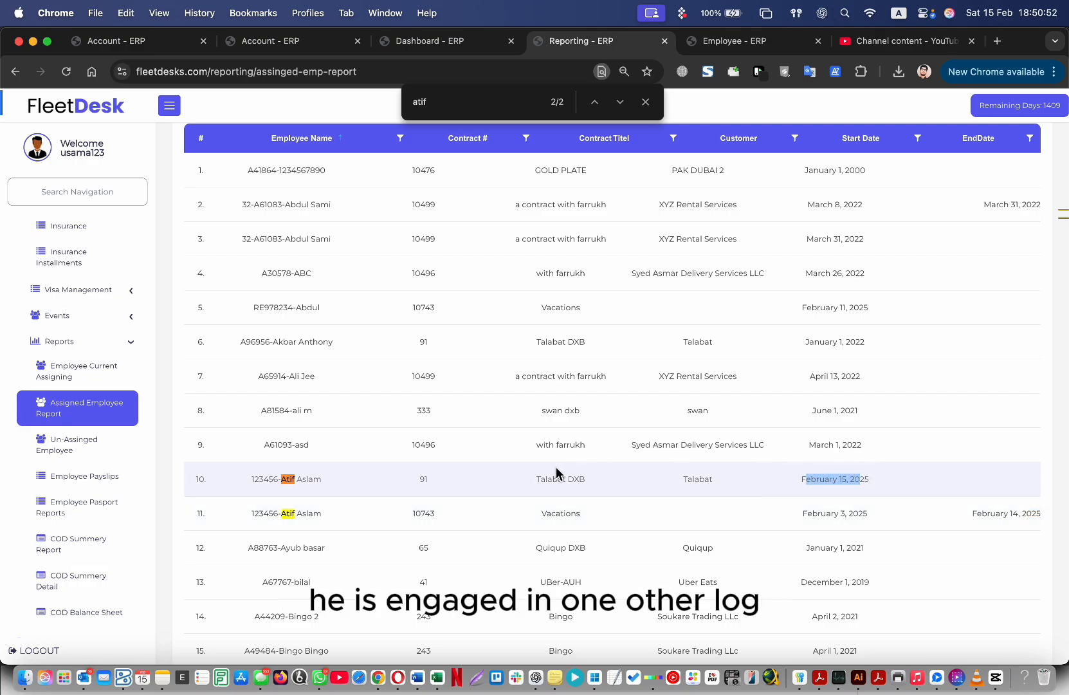
pyautogui.moveTo(265, 479); pyautogui.dragTo(622, 487)
pyautogui.click(705, 479)
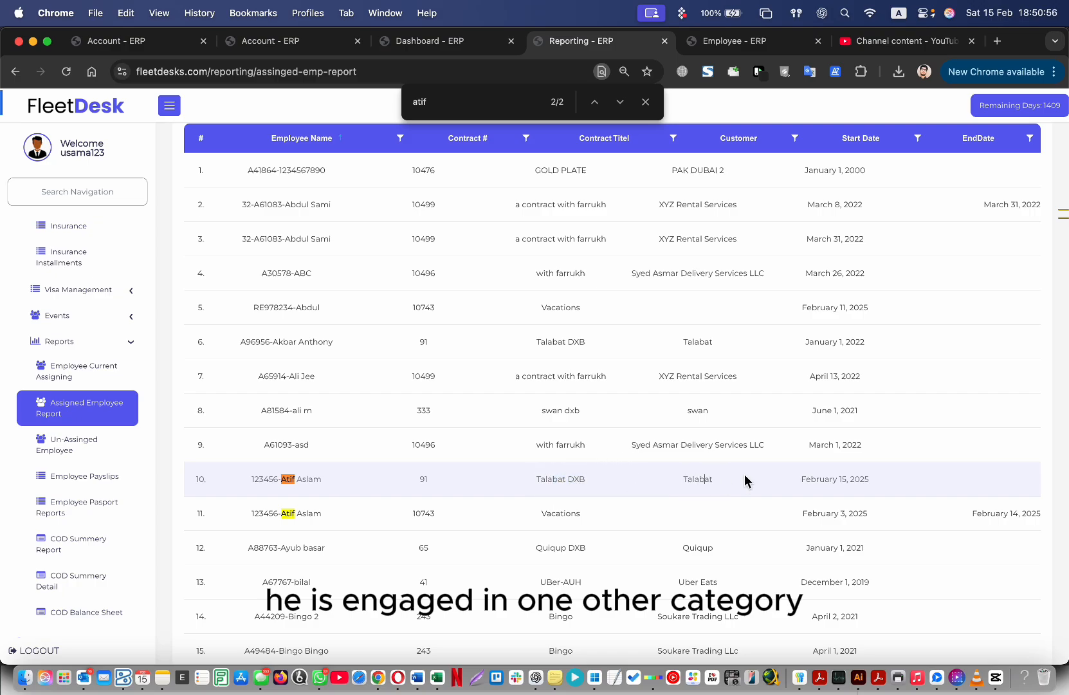
pyautogui.moveTo(801, 478); pyautogui.dragTo(831, 479)
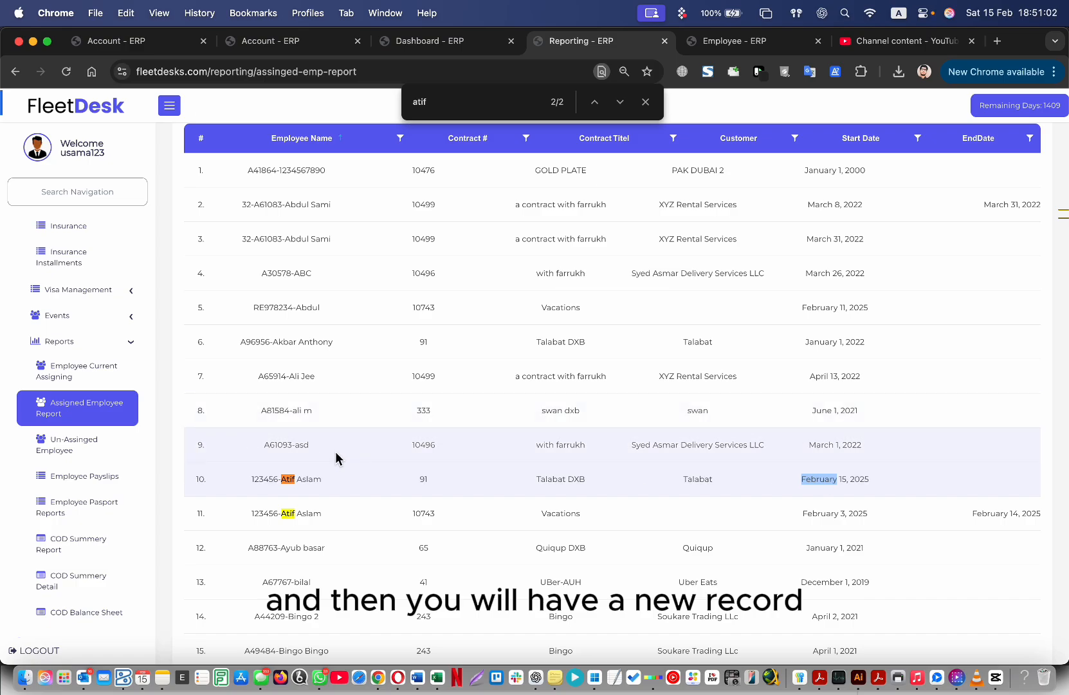
# Step: Look through the assignment history of all employees down to the end of the report and return to its beginning
pyautogui.scroll(-20, 339, 530)
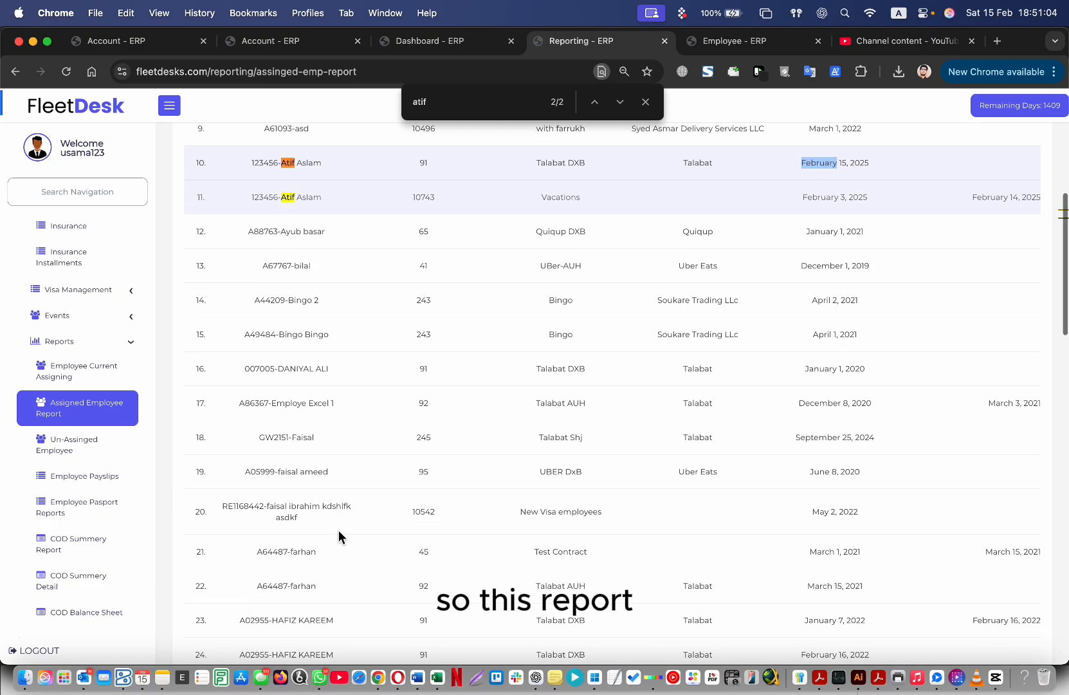
pyautogui.scroll(-5, 353, 343)
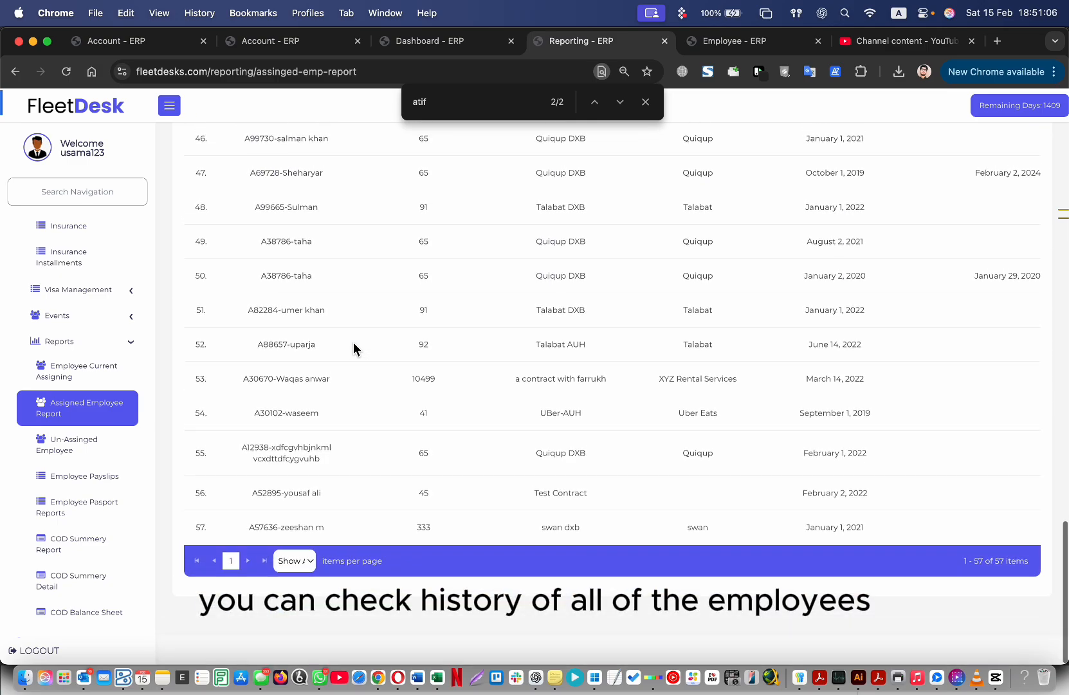
pyautogui.scroll(20, 358, 405)
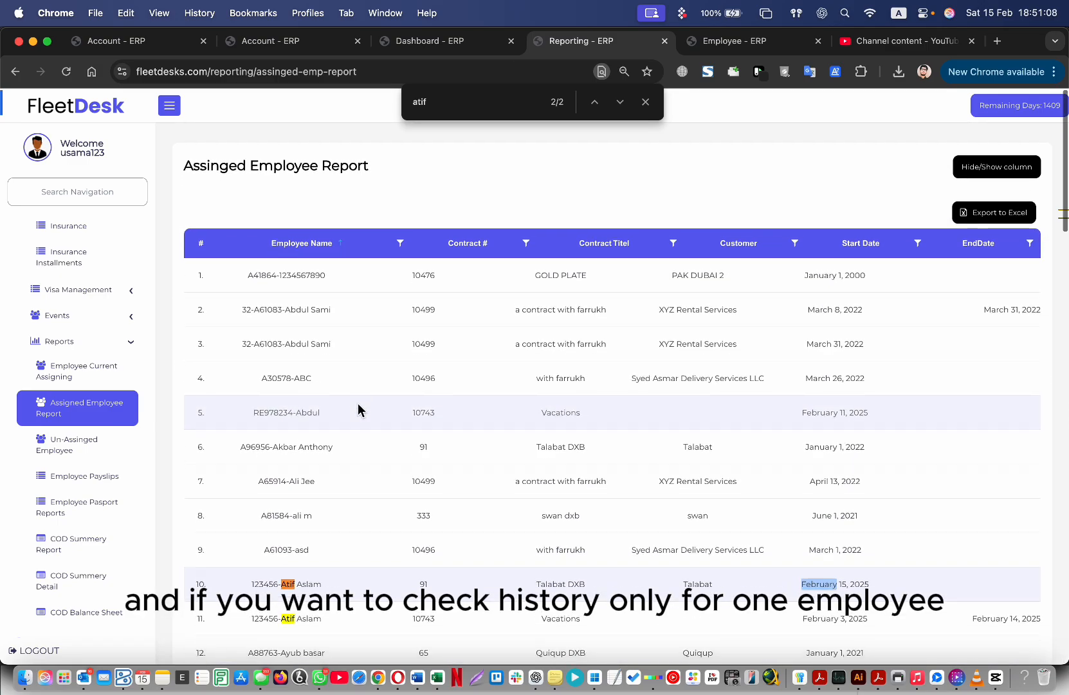
pyautogui.scroll(10, 96, 270)
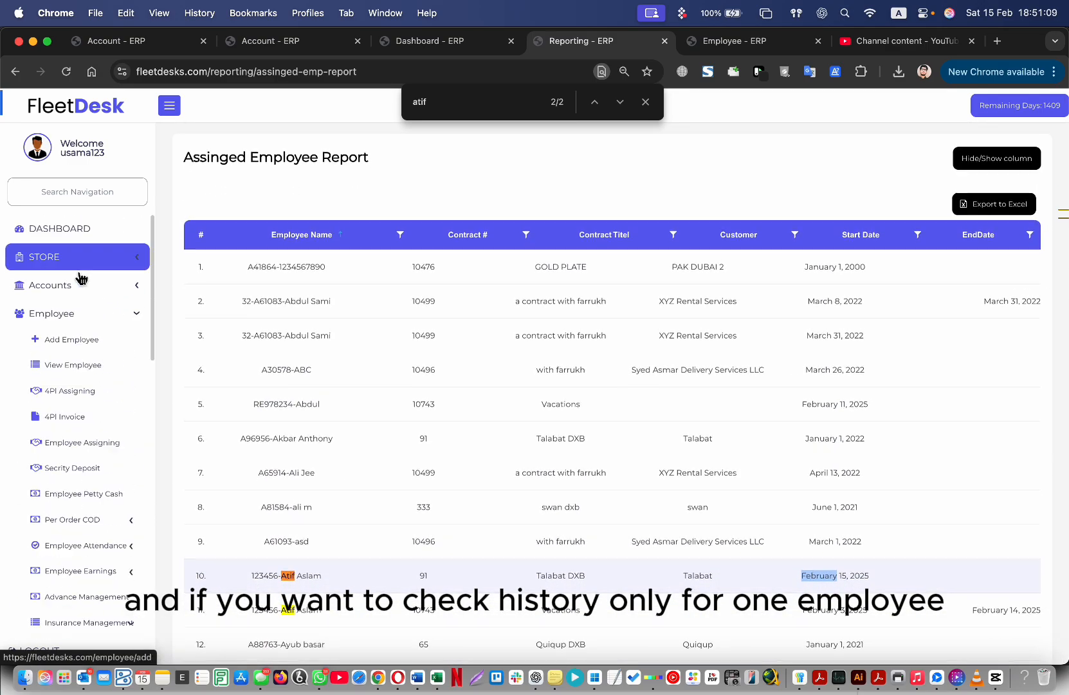
# Step: Search the dashboard's Employees list for the reassigned employee by first name and open the Service History in their details
pyautogui.click(91, 238)
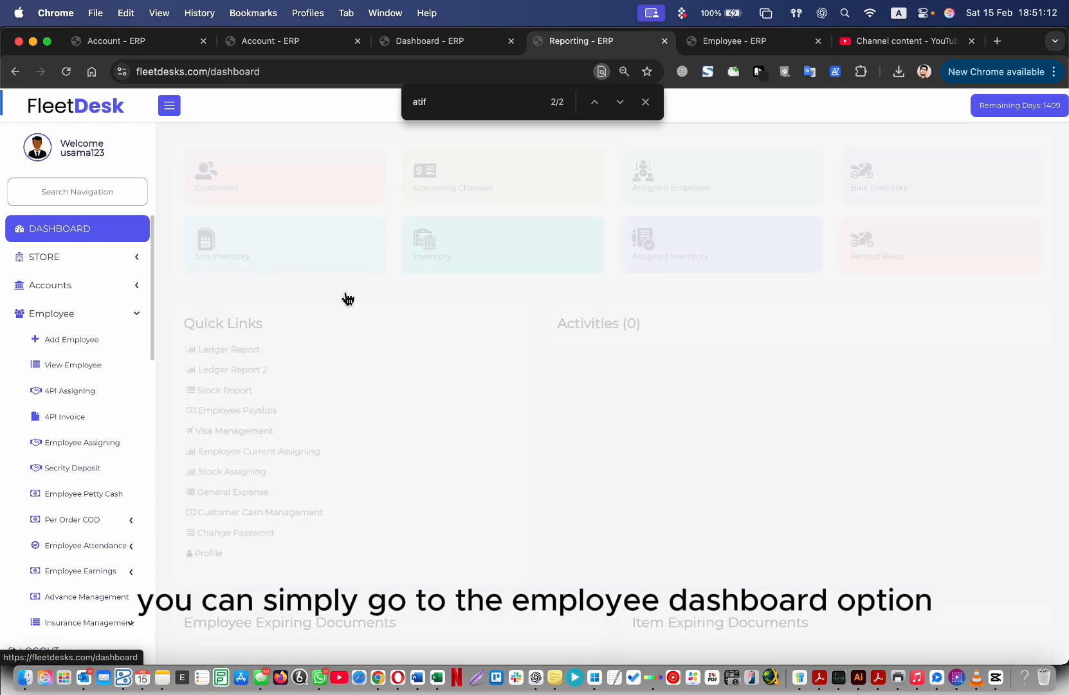
pyautogui.scroll(-15, 939, 584)
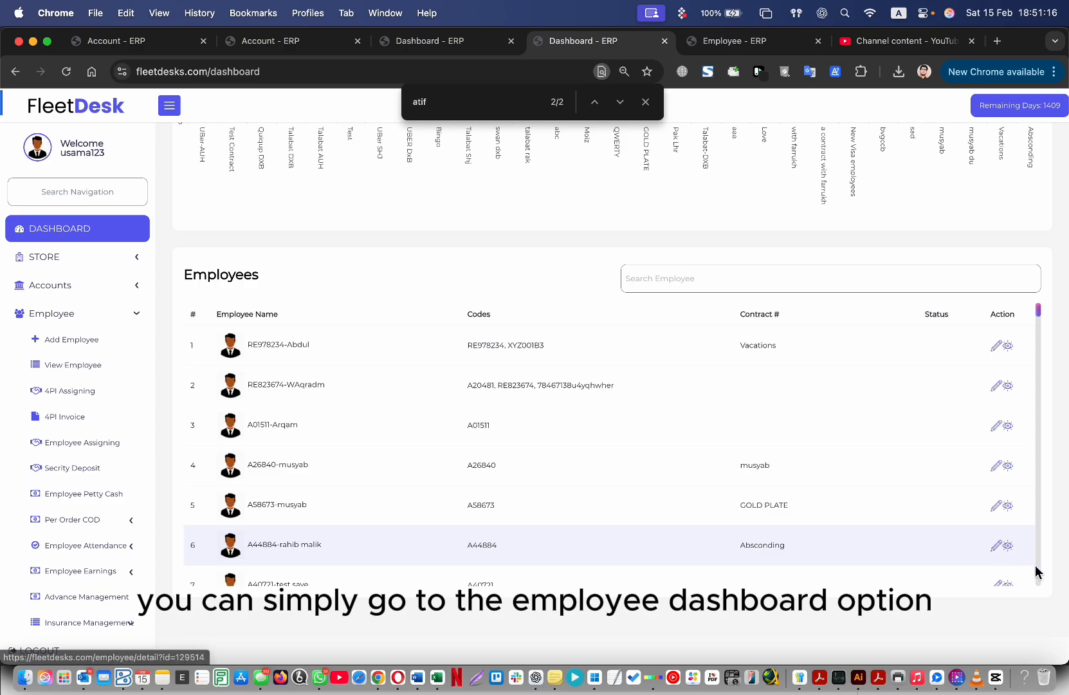
pyautogui.click(1008, 545)
pyautogui.click(547, 42)
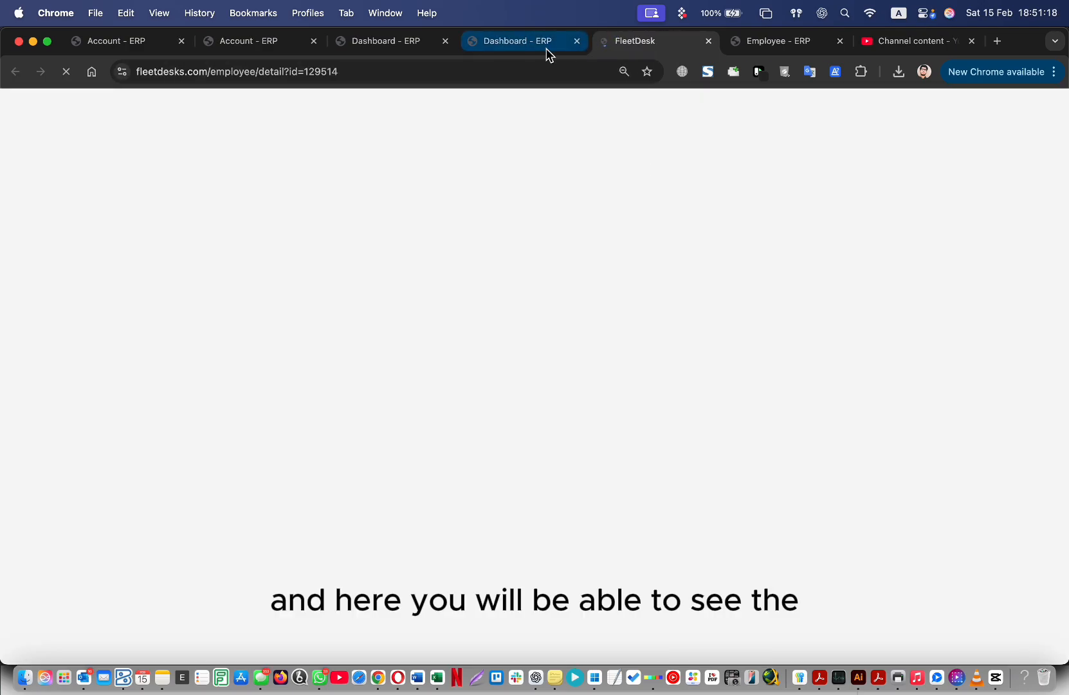
pyautogui.click(741, 280)
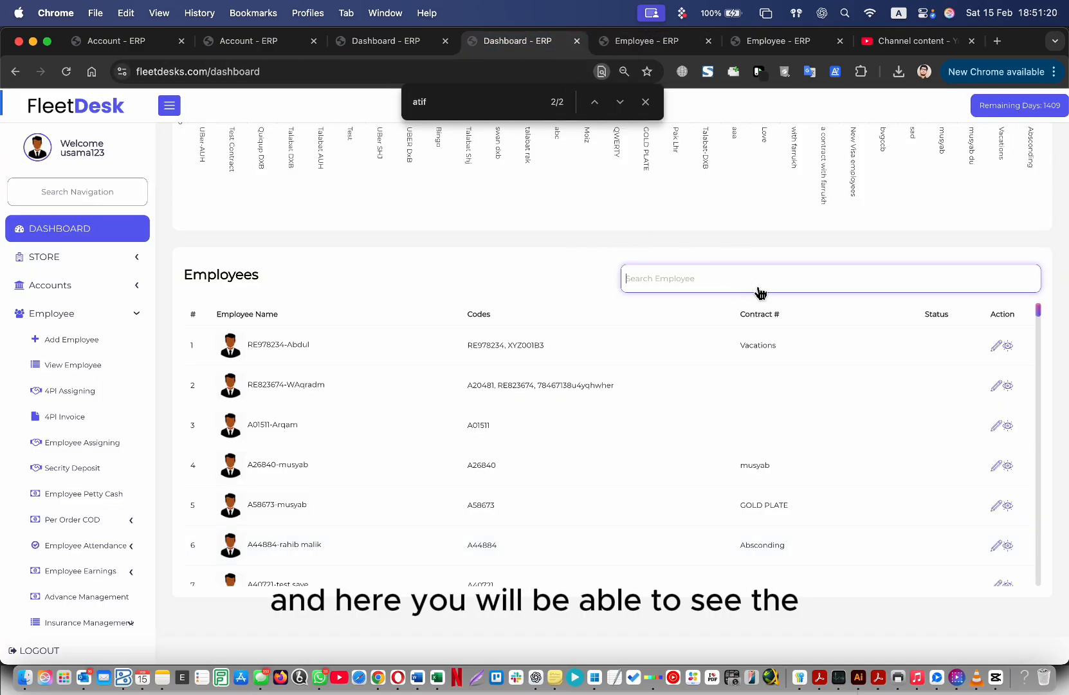
pyautogui.write('atif')
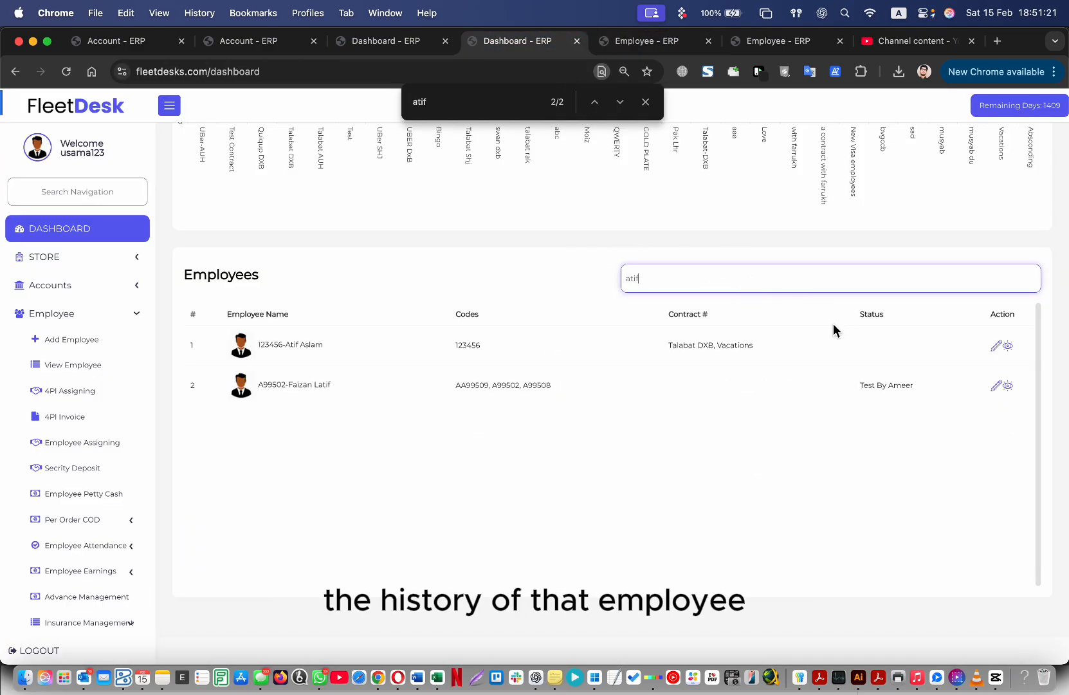
pyautogui.click(1008, 346)
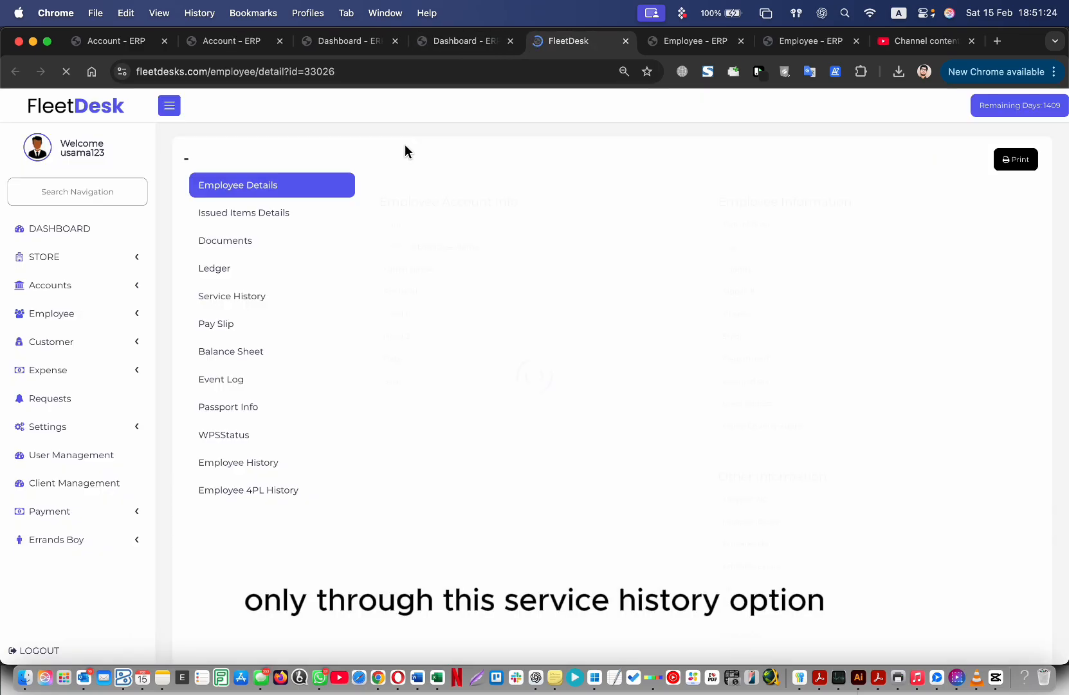
pyautogui.click(264, 302)
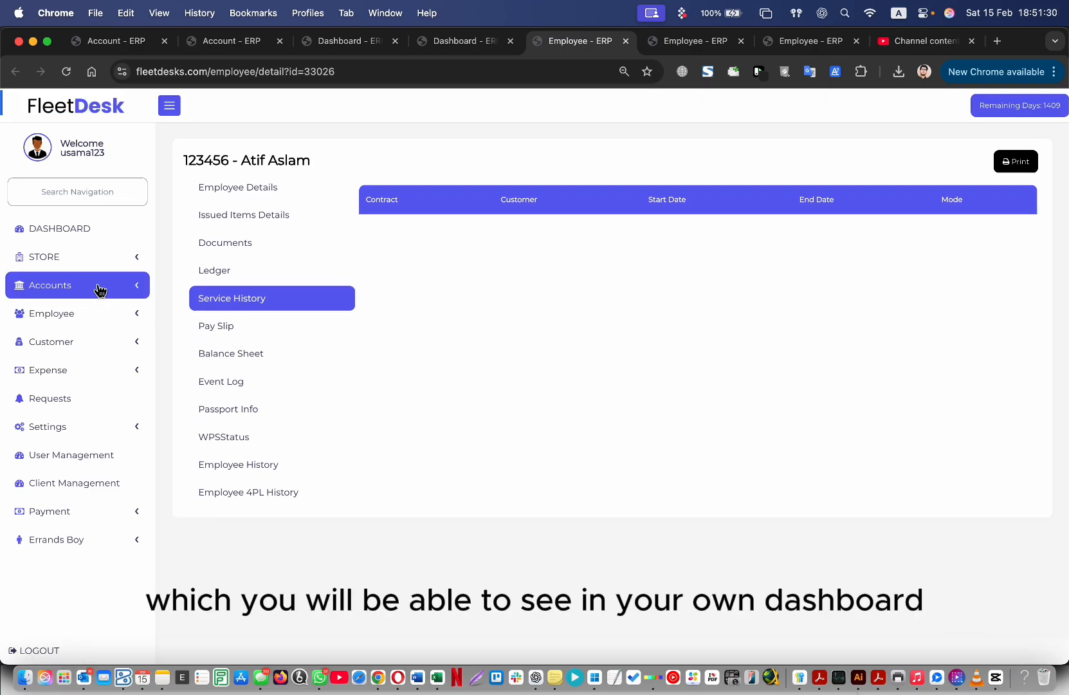
# Step: Return to the dashboard and examine the contract statuses in the Employee-Contract chart
pyautogui.click(88, 230)
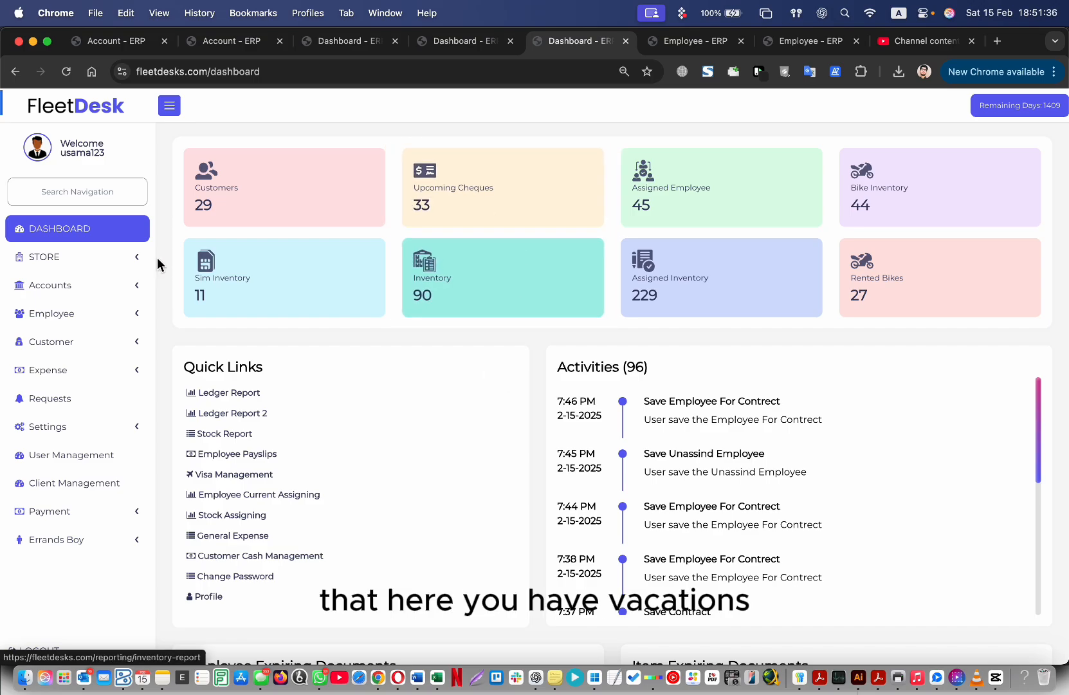
pyautogui.scroll(-10, 286, 465)
pyautogui.scroll(1, 491, 420)
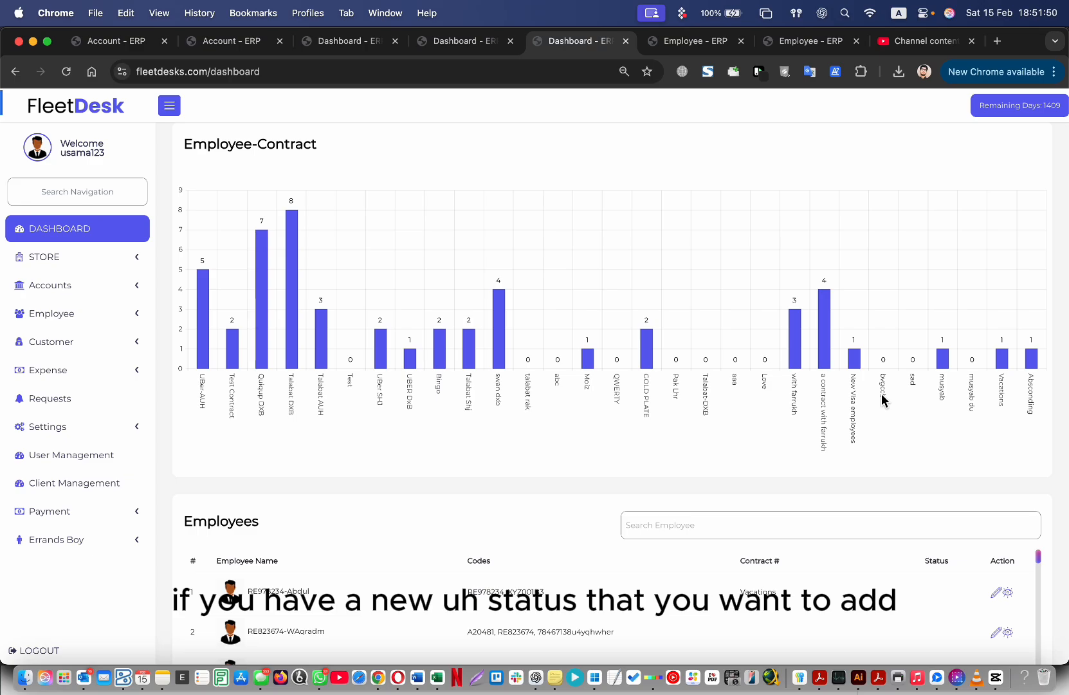
# Step: Search the dashboard page for "new" and "new e" to check for a new employee status
pyautogui.press('super+f')
pyautogui.write('new')
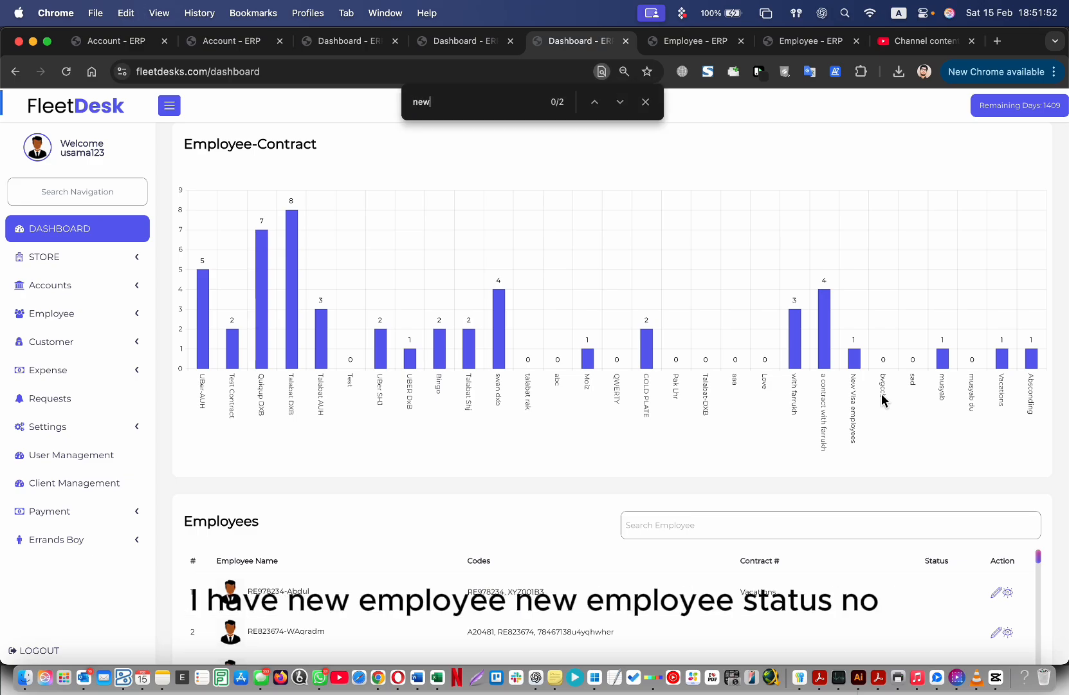
pyautogui.press('Return')
pyautogui.press('Return')
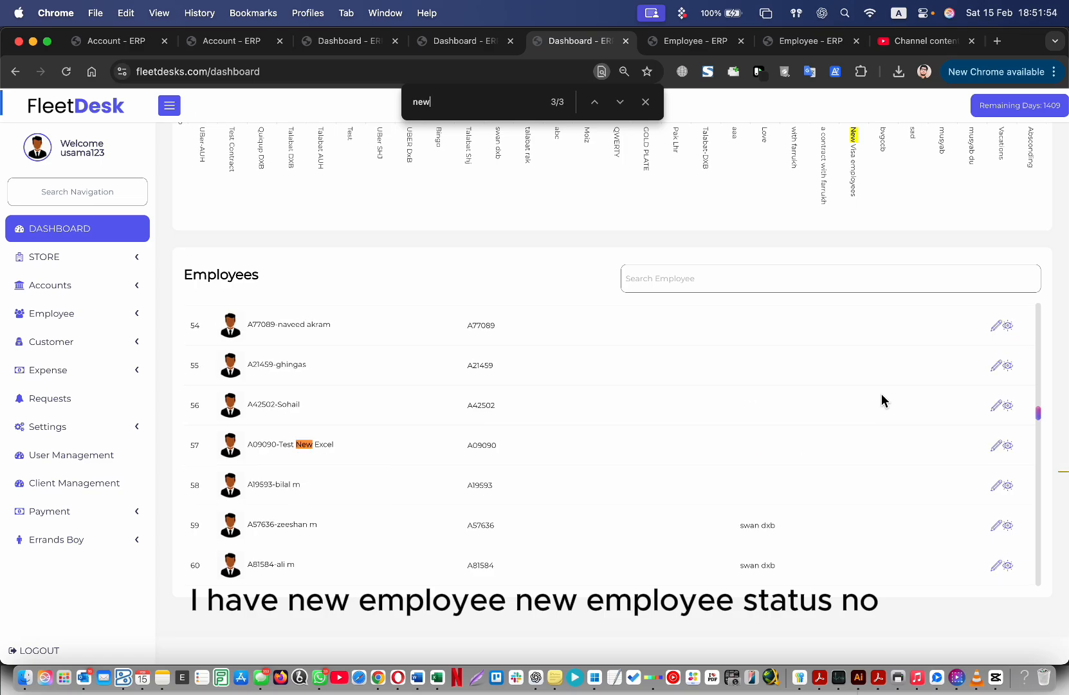
pyautogui.write('em')
pyautogui.press('BackSpace')
pyautogui.press('super+a')
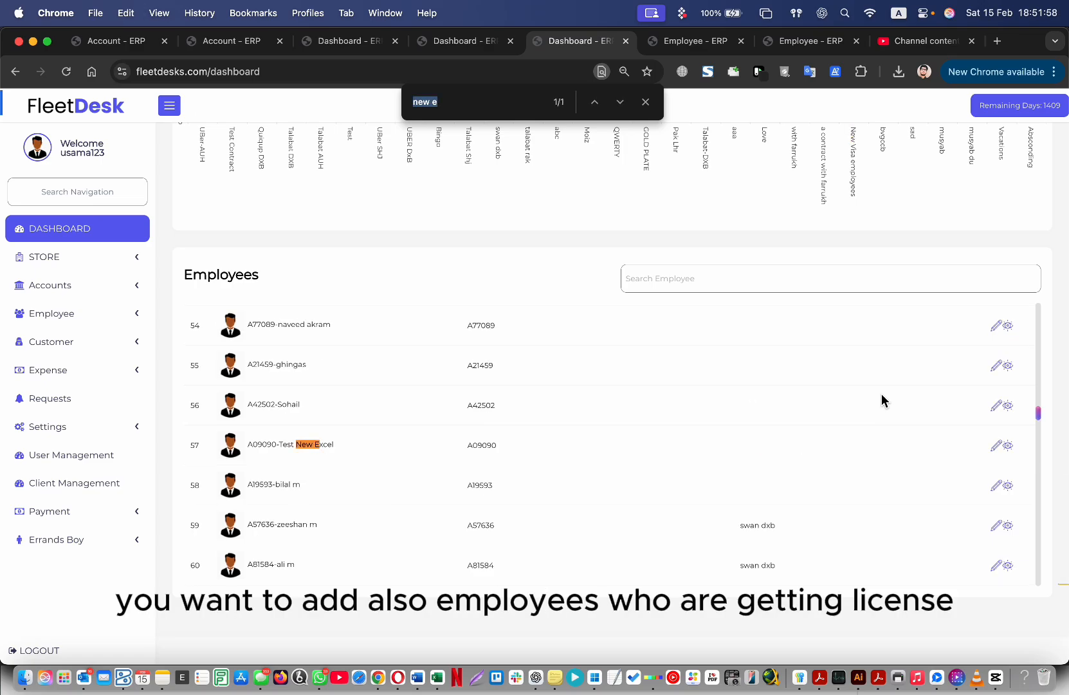
# Step: Search the dashboard page for "license" to check for a license status, and close the page search
pyautogui.scroll(5, 881, 394)
pyautogui.scroll(4, 498, 221)
pyautogui.click(488, 103)
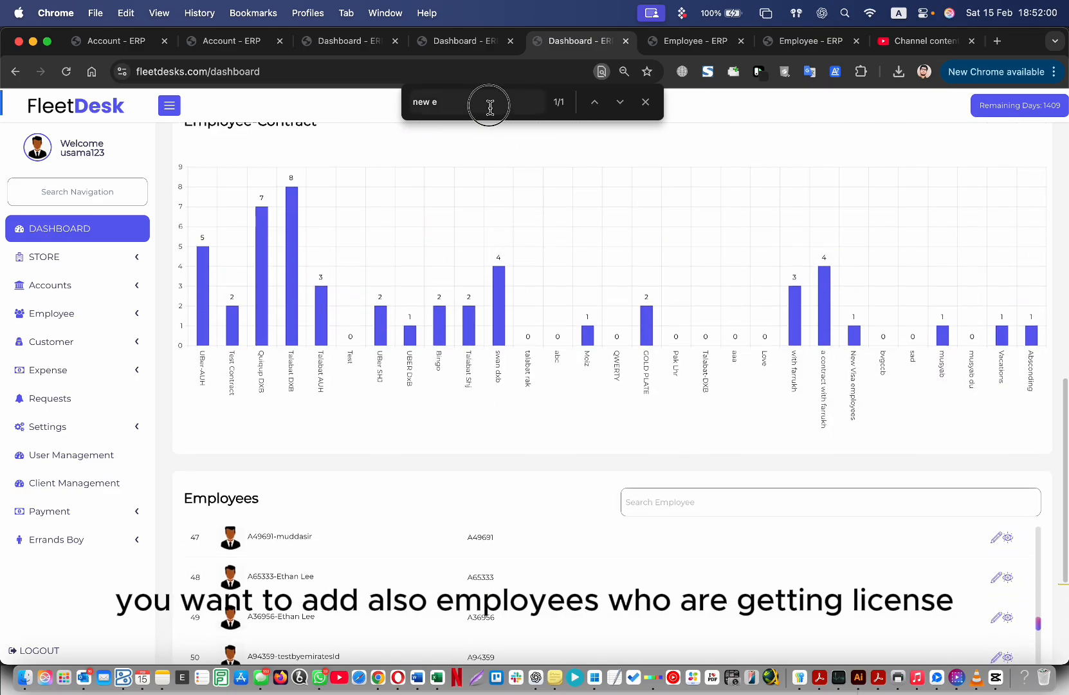
pyautogui.press('super+a')
pyautogui.write('license')
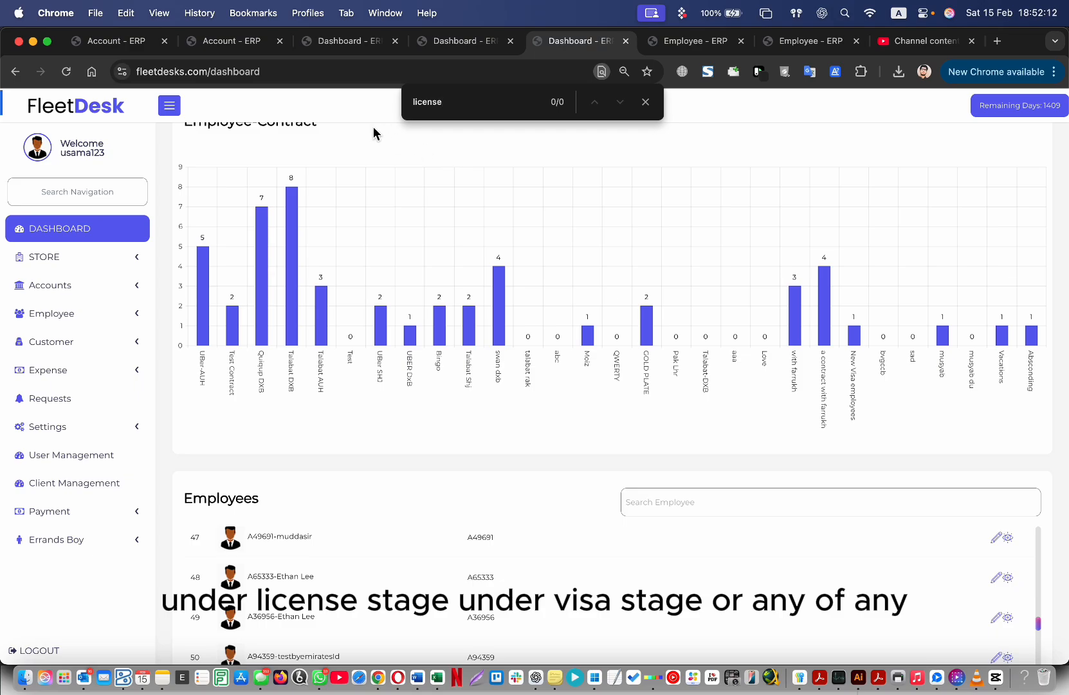
pyautogui.click(648, 105)
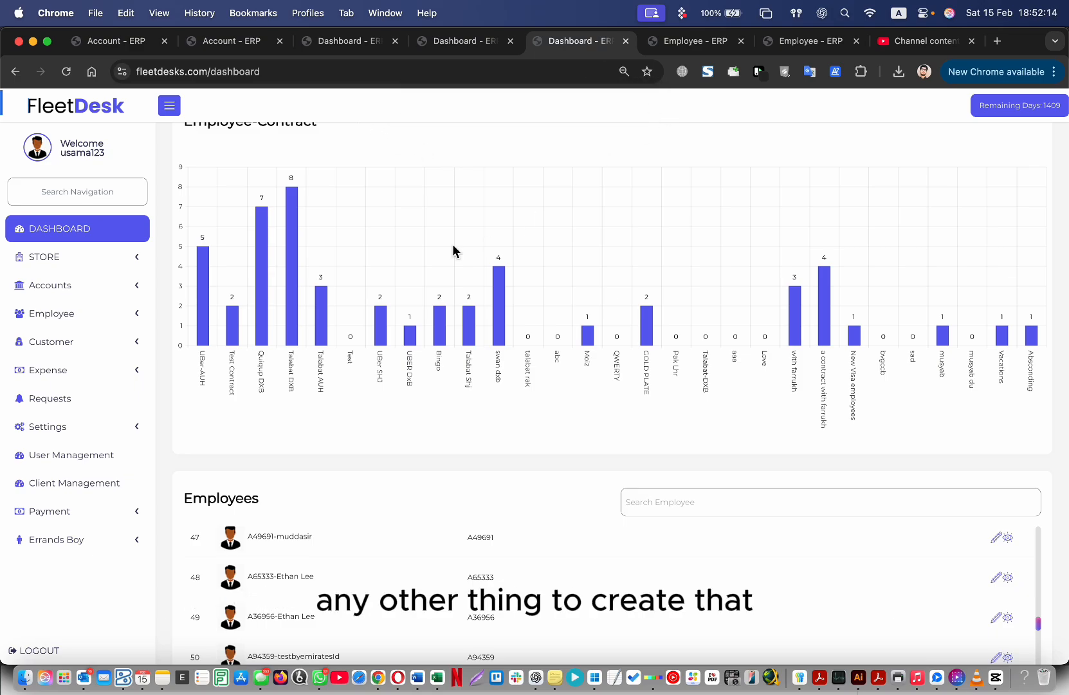
# Step: Open the customer Contracts List and set its items per page to Show ALL
pyautogui.click(85, 347)
pyautogui.click(83, 370)
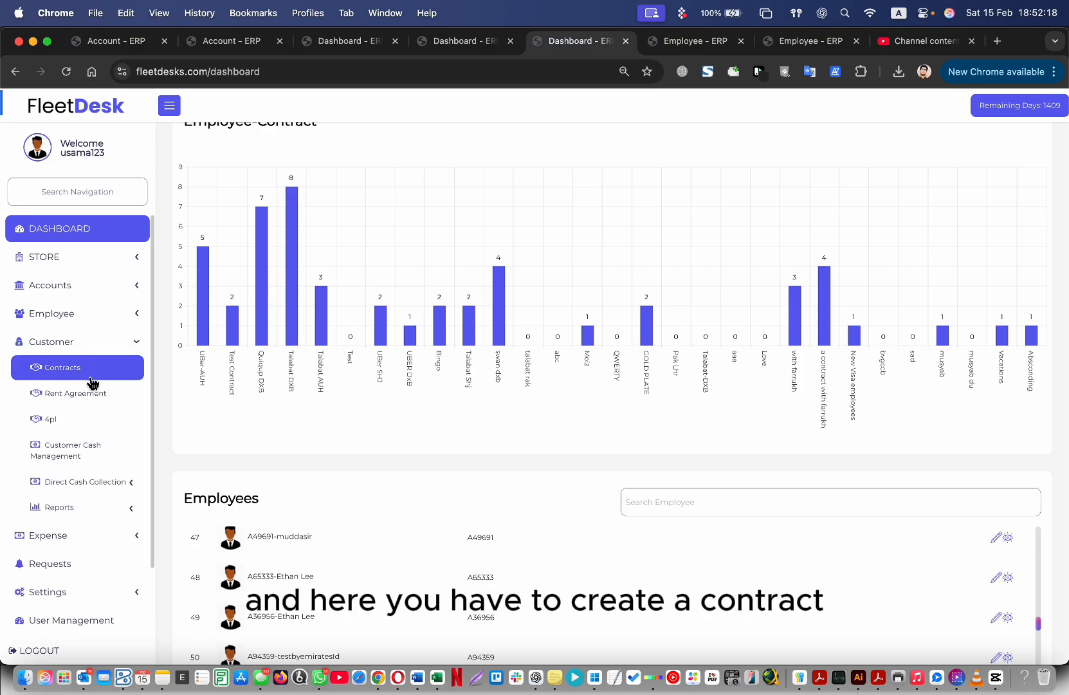
pyautogui.click(64, 370)
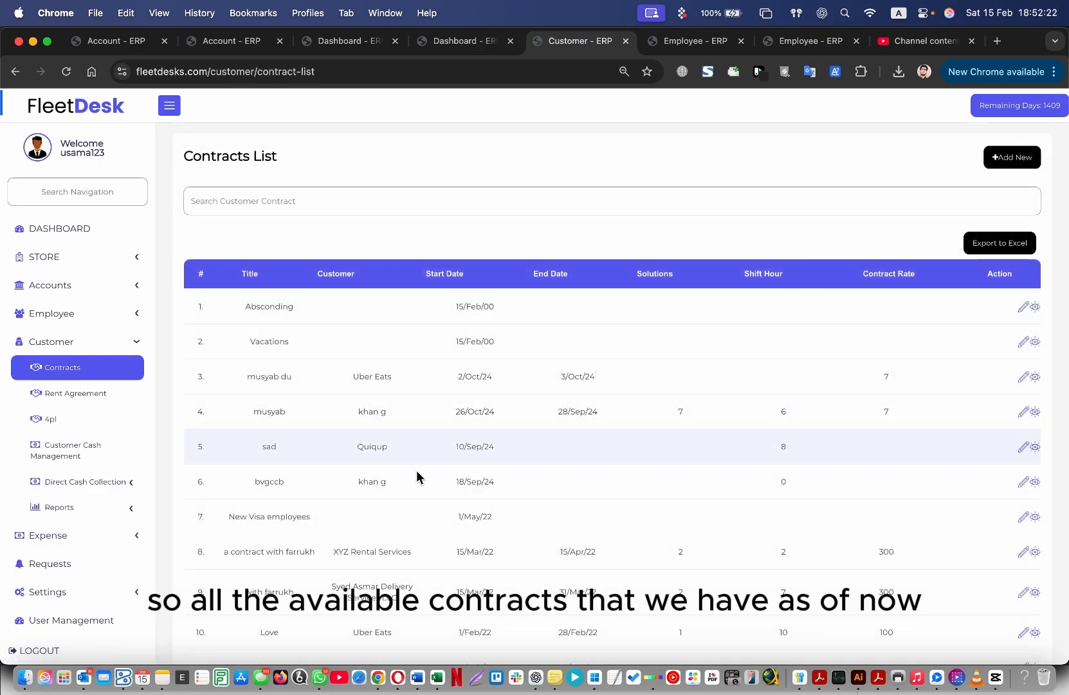
pyautogui.scroll(-5, 406, 487)
pyautogui.scroll(-4, 405, 487)
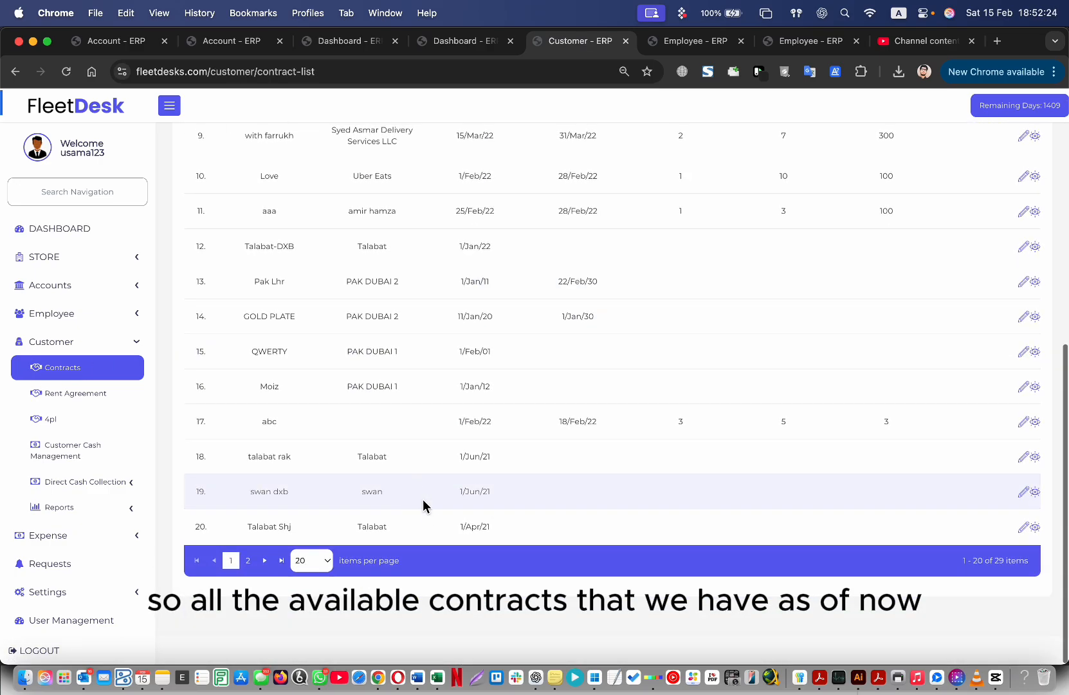
pyautogui.click(319, 568)
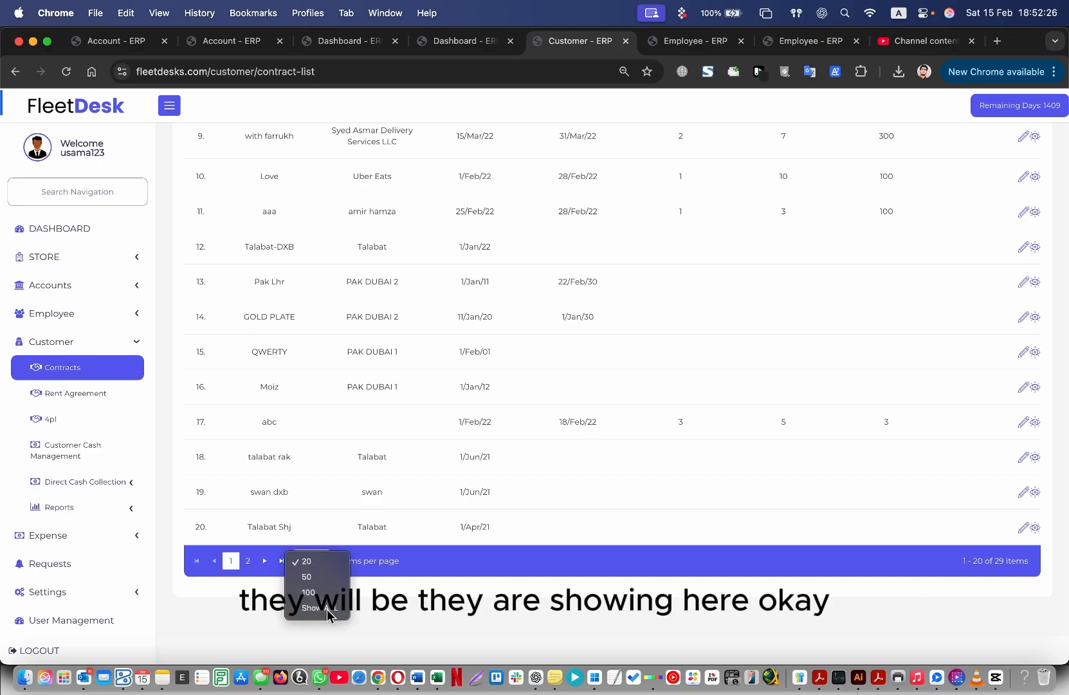
pyautogui.click(327, 610)
# Step: Sort the Contracts List by Customer, clear the sorting again and look through the available contracts
pyautogui.press('super+f')
pyautogui.scroll(8, 472, 448)
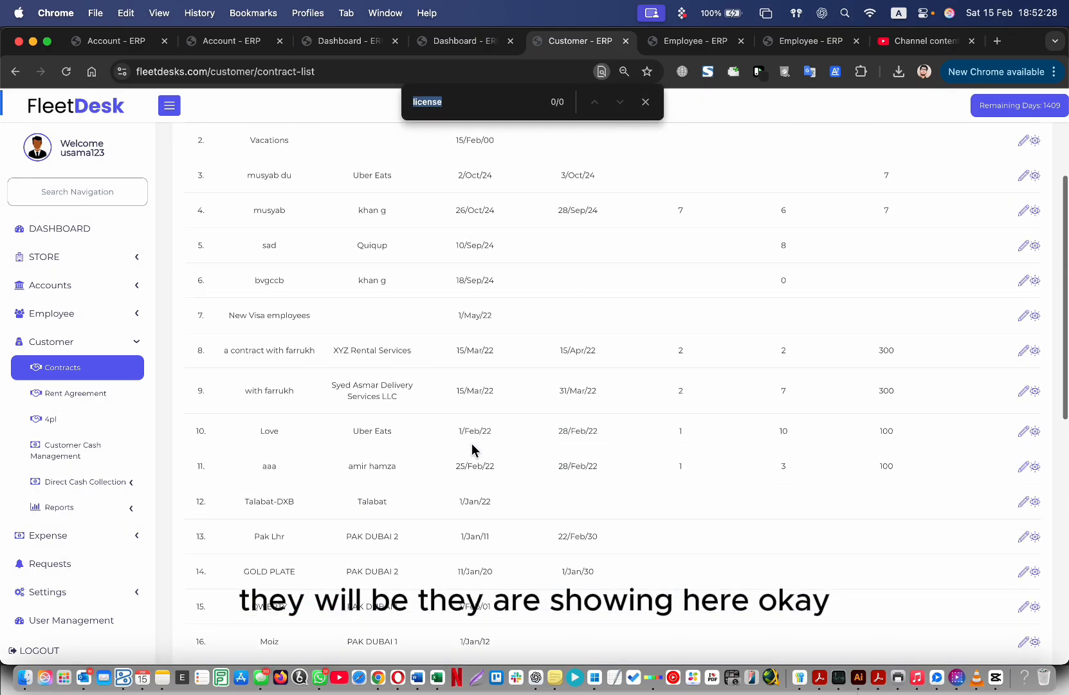
pyautogui.click(344, 287)
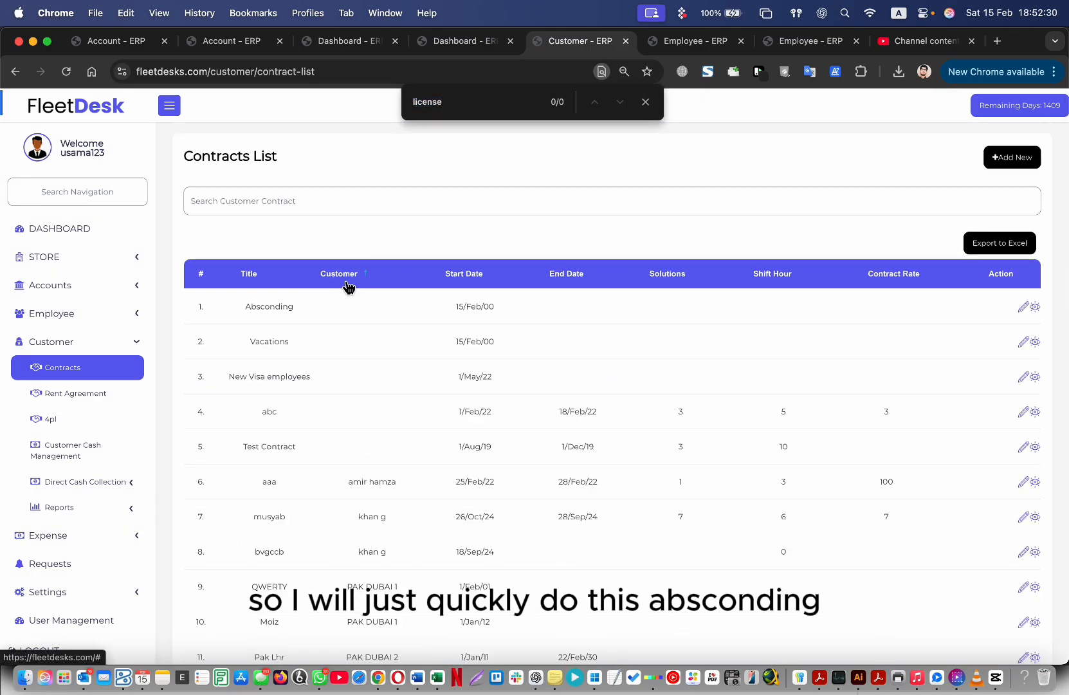
pyautogui.click(348, 286)
pyautogui.click(348, 286)
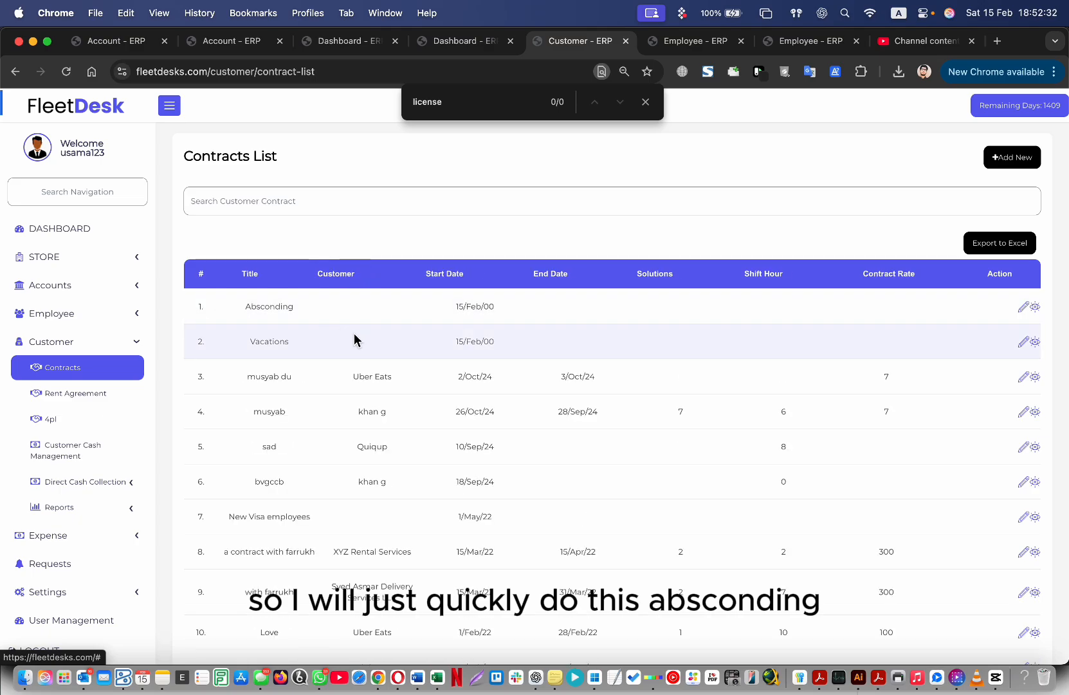
pyautogui.scroll(-10, 315, 450)
pyautogui.scroll(10, 310, 479)
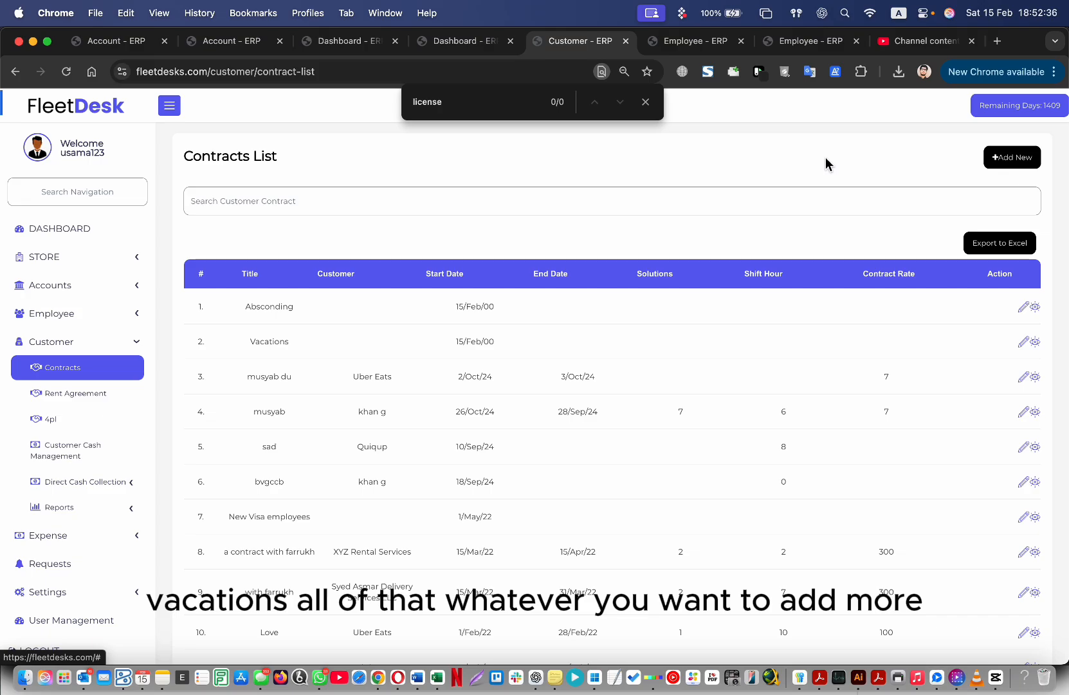
# Step: Start a new contract, make it an Internal contract and title it "New Drivers License"
pyautogui.click(1011, 156)
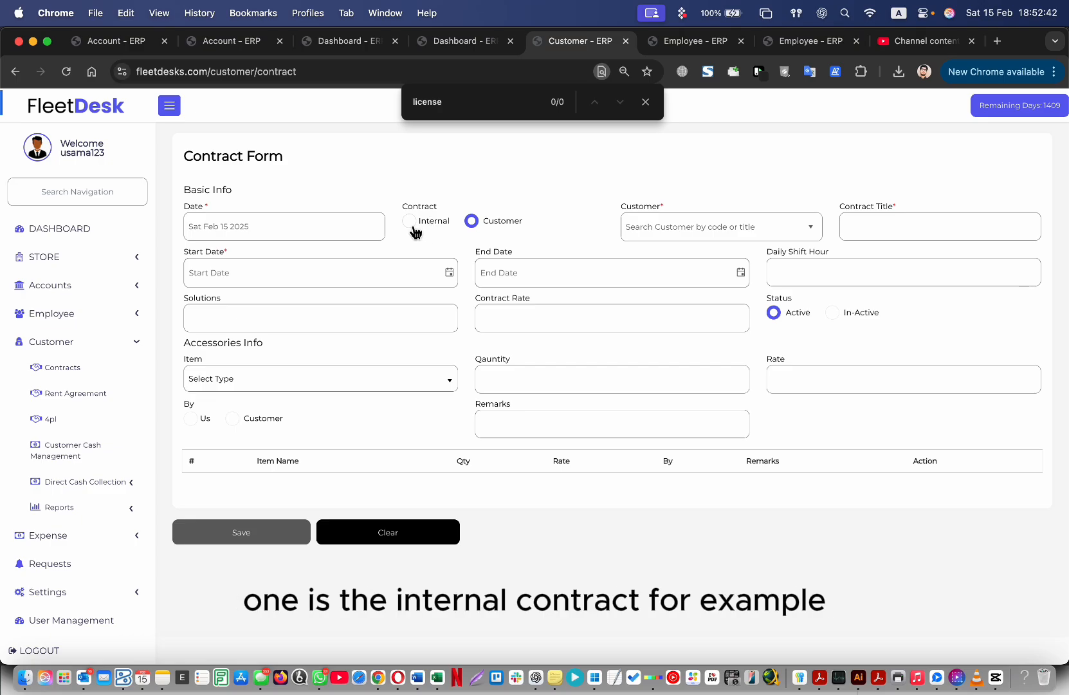
pyautogui.click(433, 228)
pyautogui.click(674, 224)
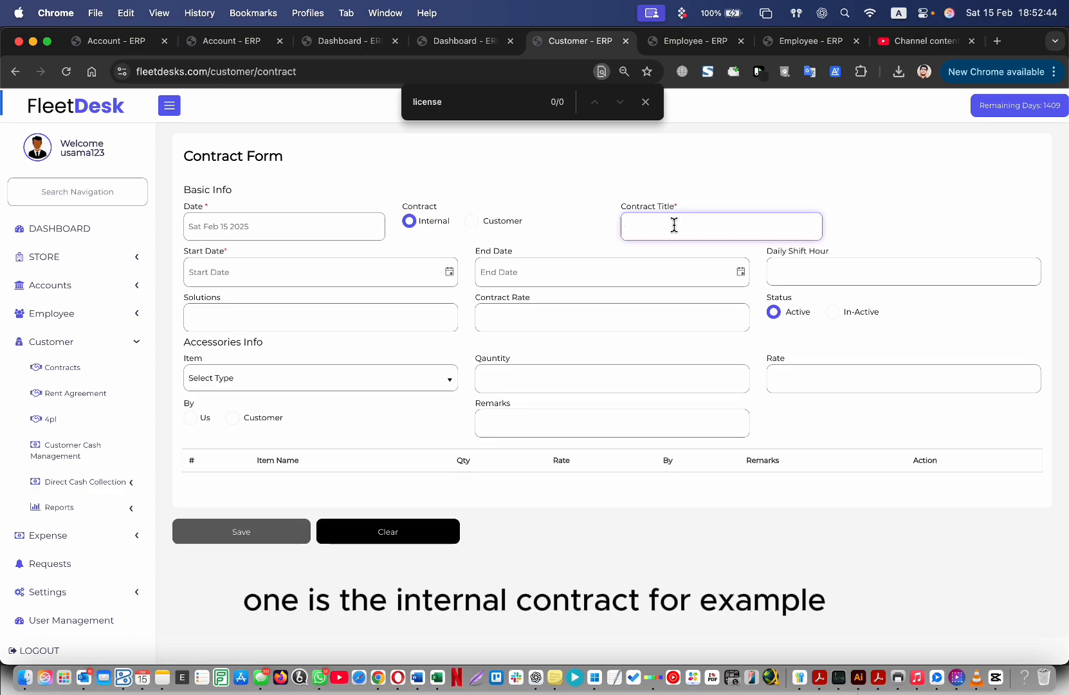
pyautogui.write('new')
pyautogui.press('super+a')
pyautogui.write('New Driver')
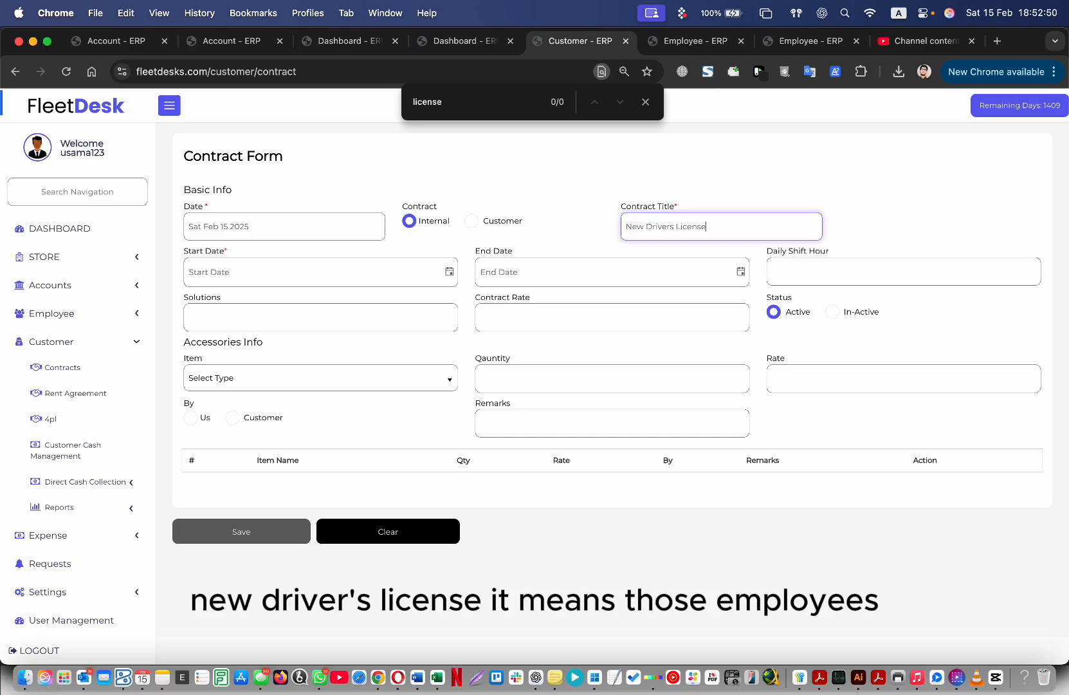
# Step: Set the contract's start date to 15/02/2000 and save the contract
pyautogui.click(453, 273)
pyautogui.click(356, 303)
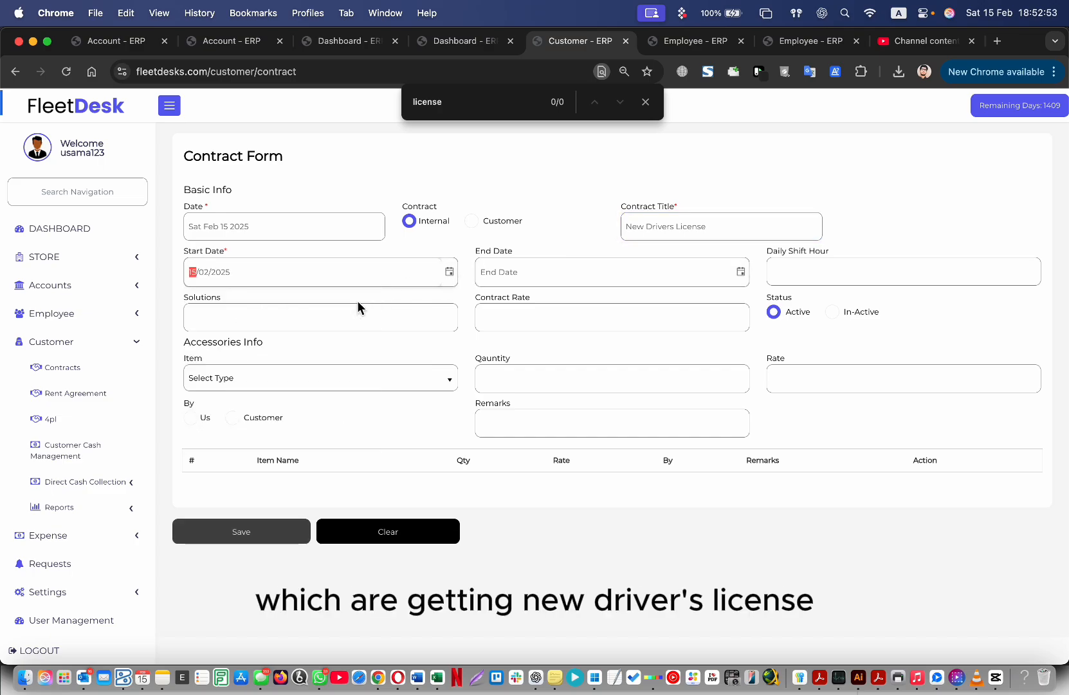
pyautogui.click(372, 270)
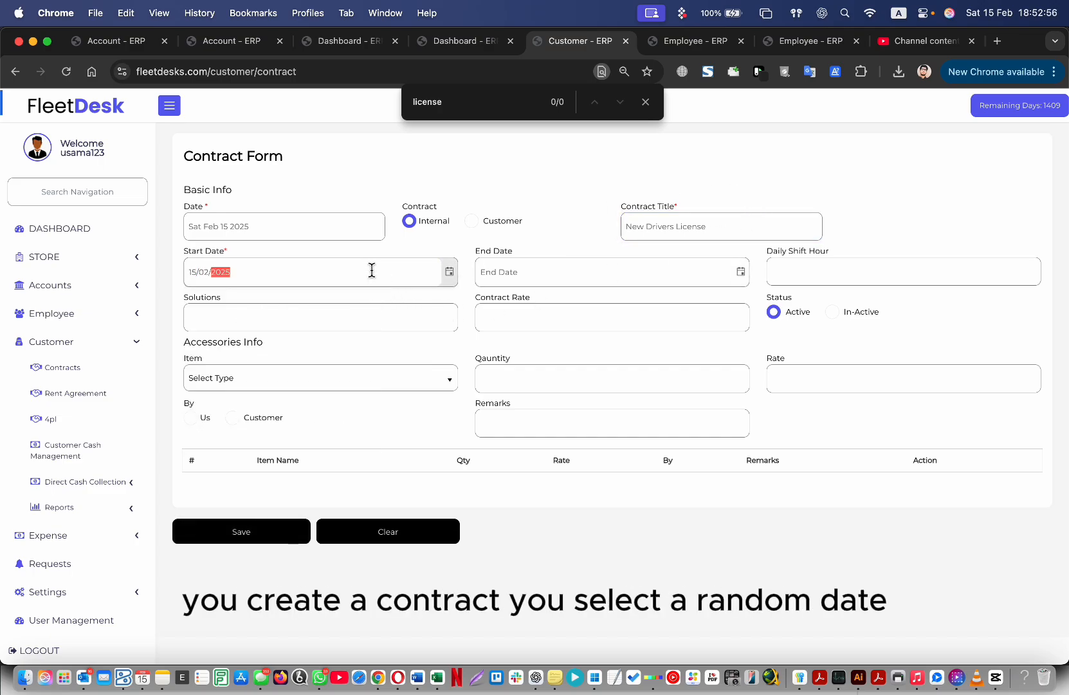
pyautogui.write('200000')
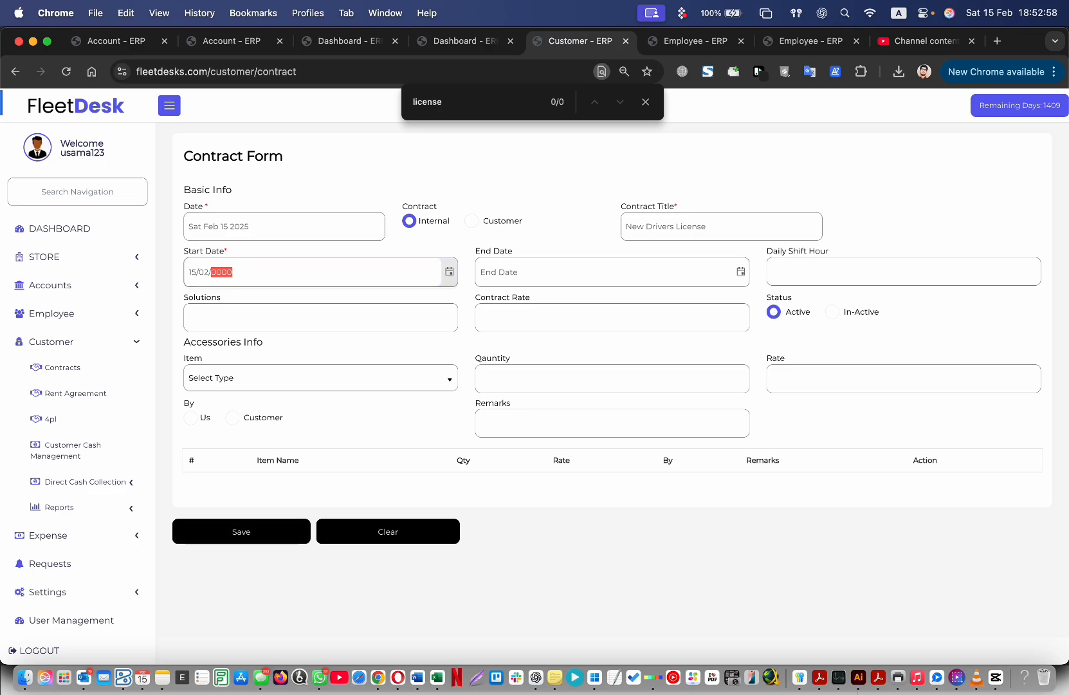
pyautogui.write('2000')
pyautogui.click(267, 532)
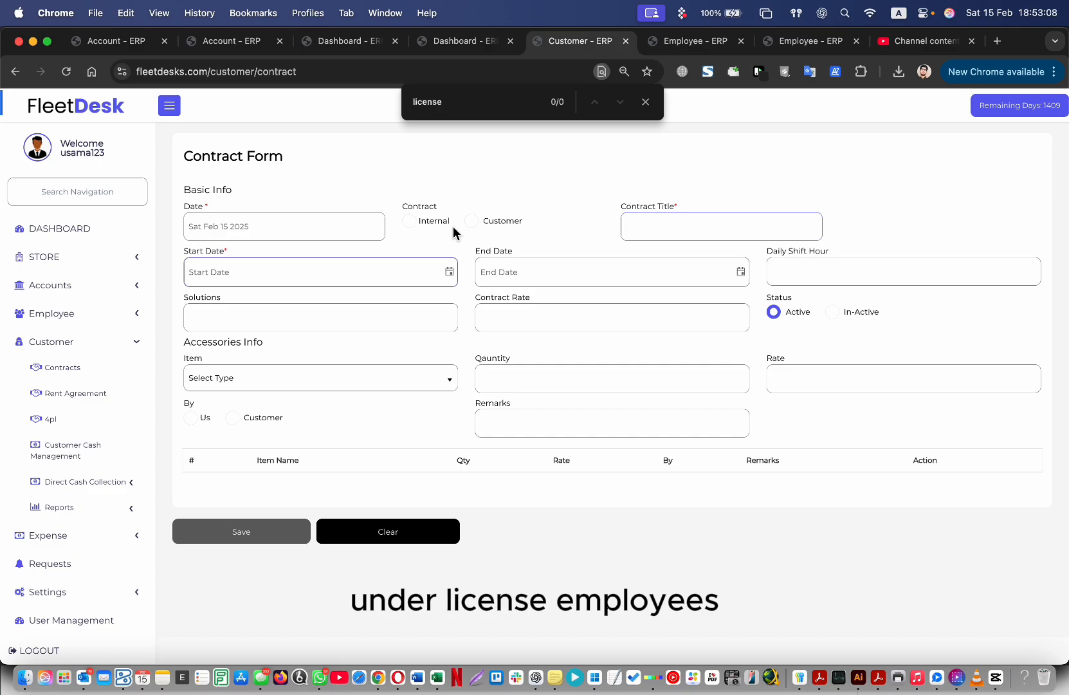
# Step: Fill in another contract as Internal with the title "Under Visa Employee"
pyautogui.click(641, 226)
pyautogui.click(409, 220)
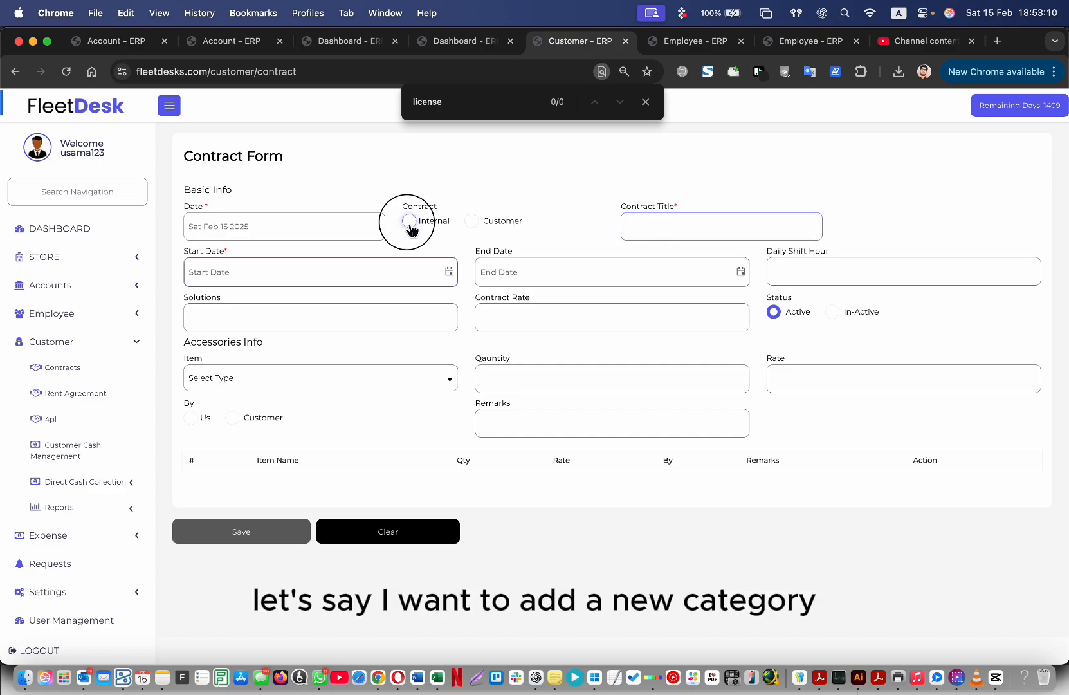
pyautogui.click(648, 231)
pyautogui.write('Und')
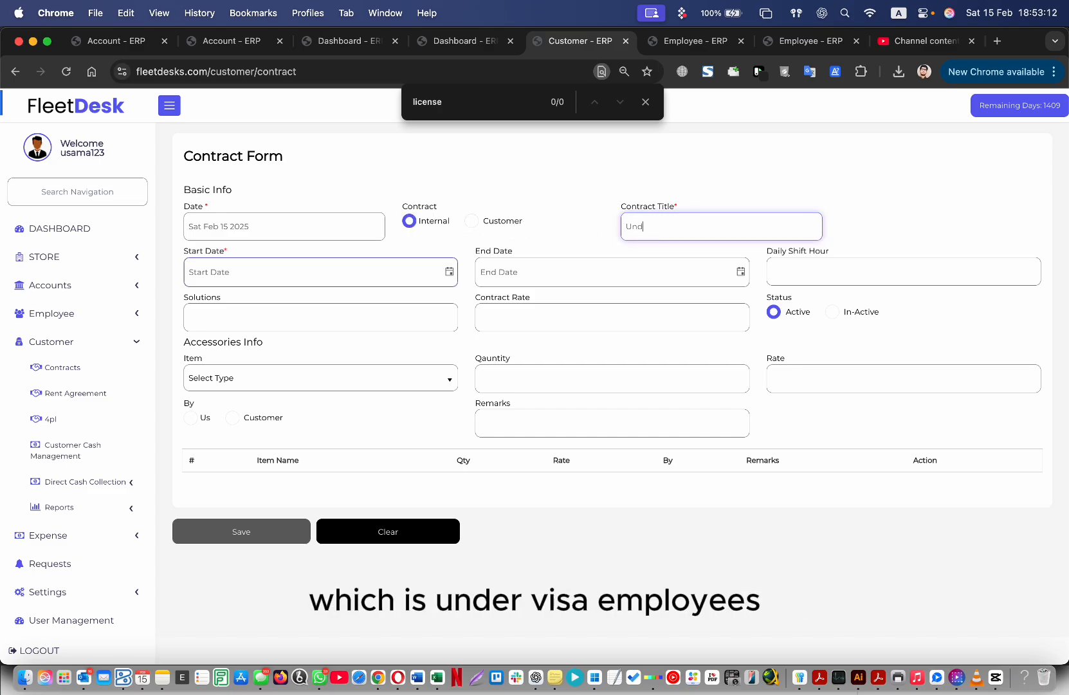
pyautogui.write('er Visa Emo')
pyautogui.write('loyee')
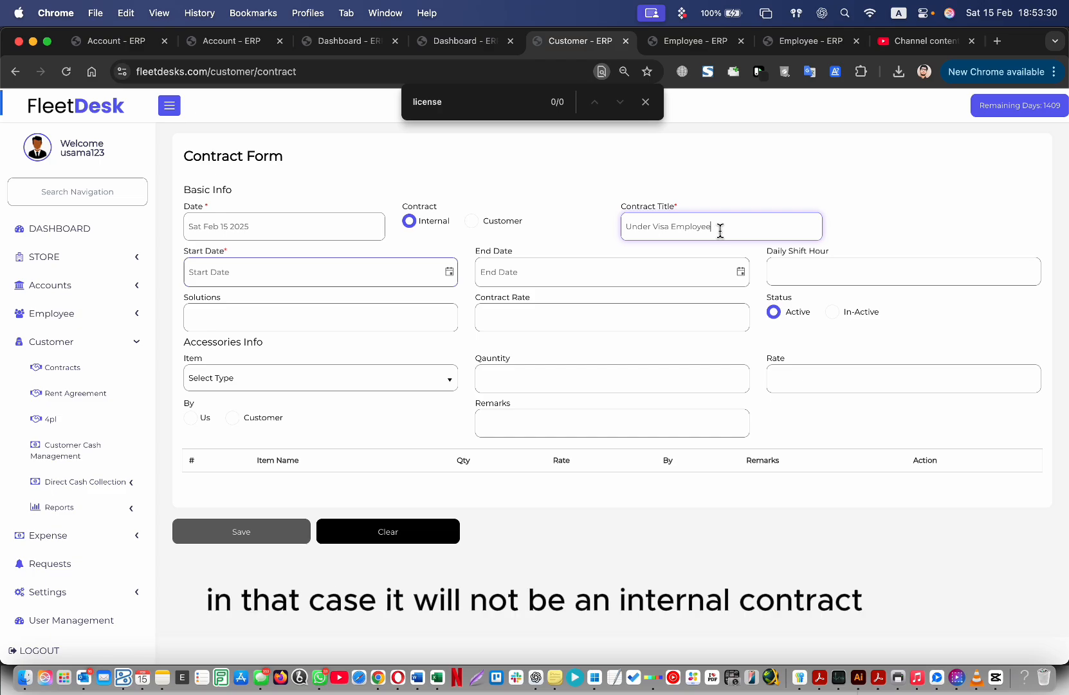
# Step: Change the contract type to Customer and choose Deliveroo as the customer
pyautogui.doubleClick(419, 225)
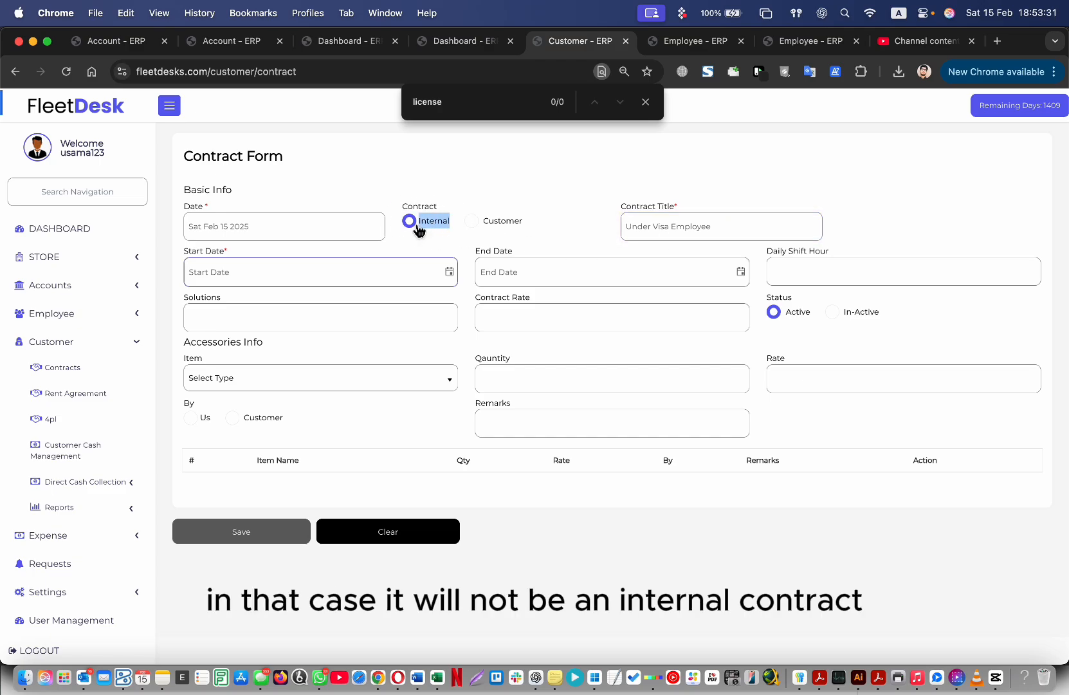
pyautogui.click(473, 222)
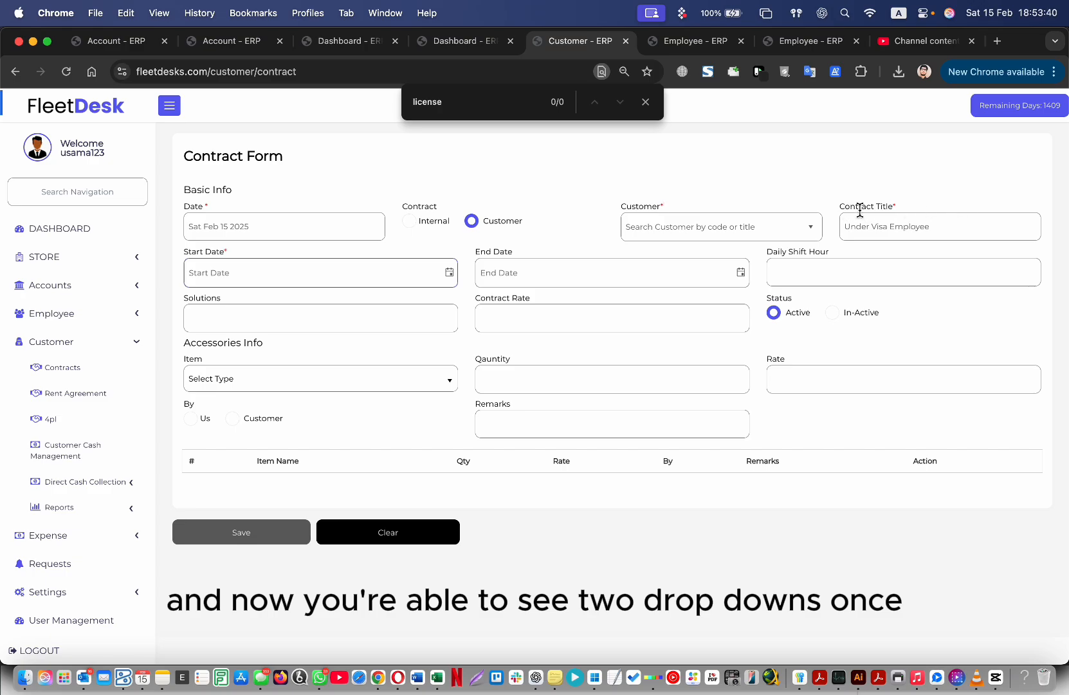
pyautogui.click(812, 236)
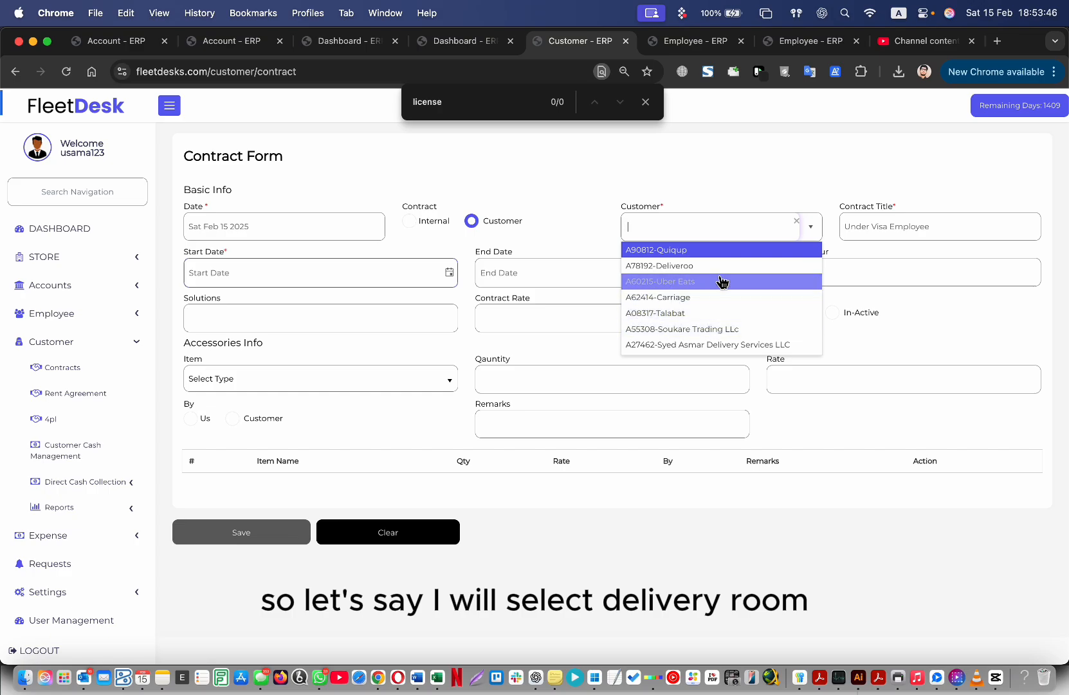
pyautogui.click(714, 273)
# Step: Replace the contract title with "AUH Deliveroo"
pyautogui.click(911, 226)
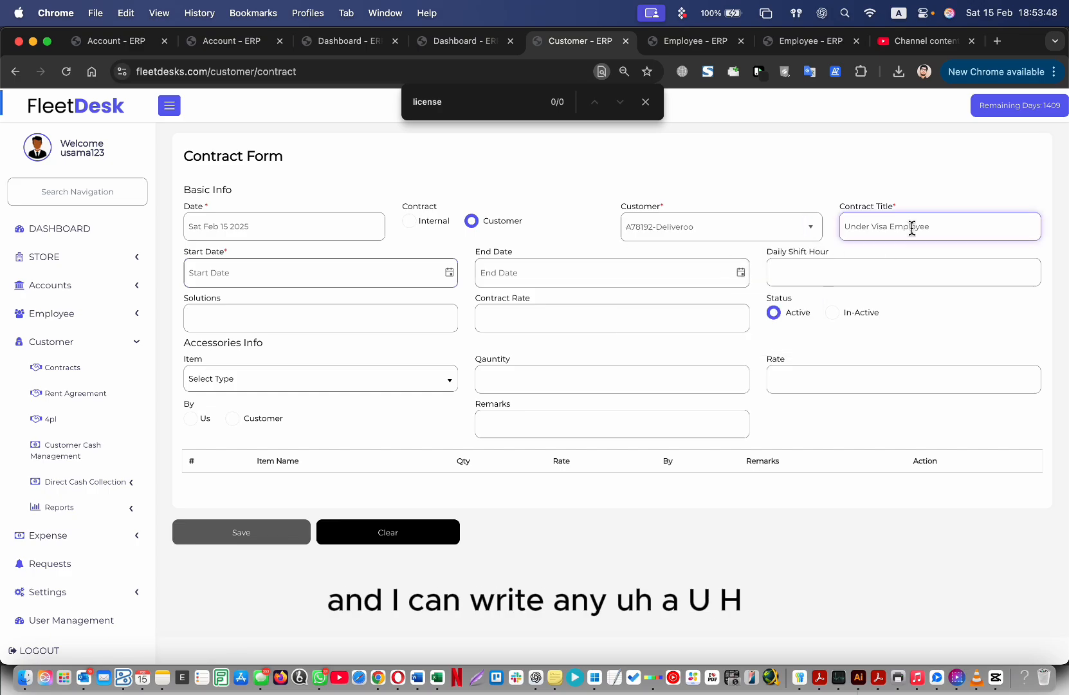
pyautogui.press('super+a')
pyautogui.press('BackSpace')
pyautogui.write('UAH')
pyautogui.press('BackSpace')
pyautogui.write('AUH Delivero')
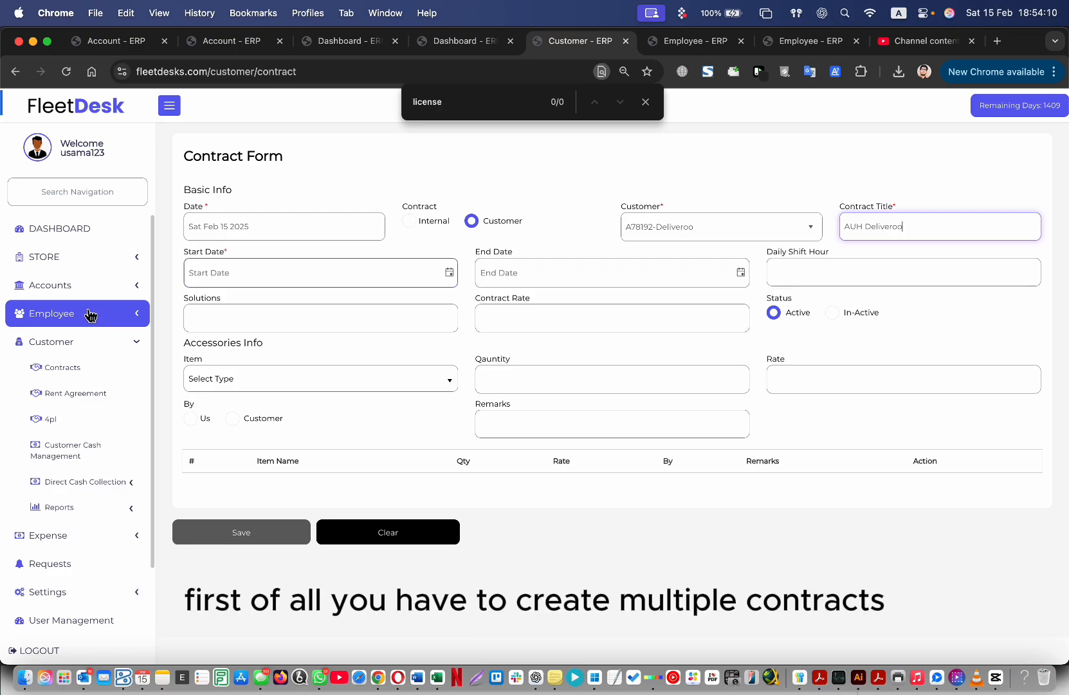
# Step: Leave the contract form discarding the unsaved changes, and look through the Contracts List
pyautogui.click(91, 367)
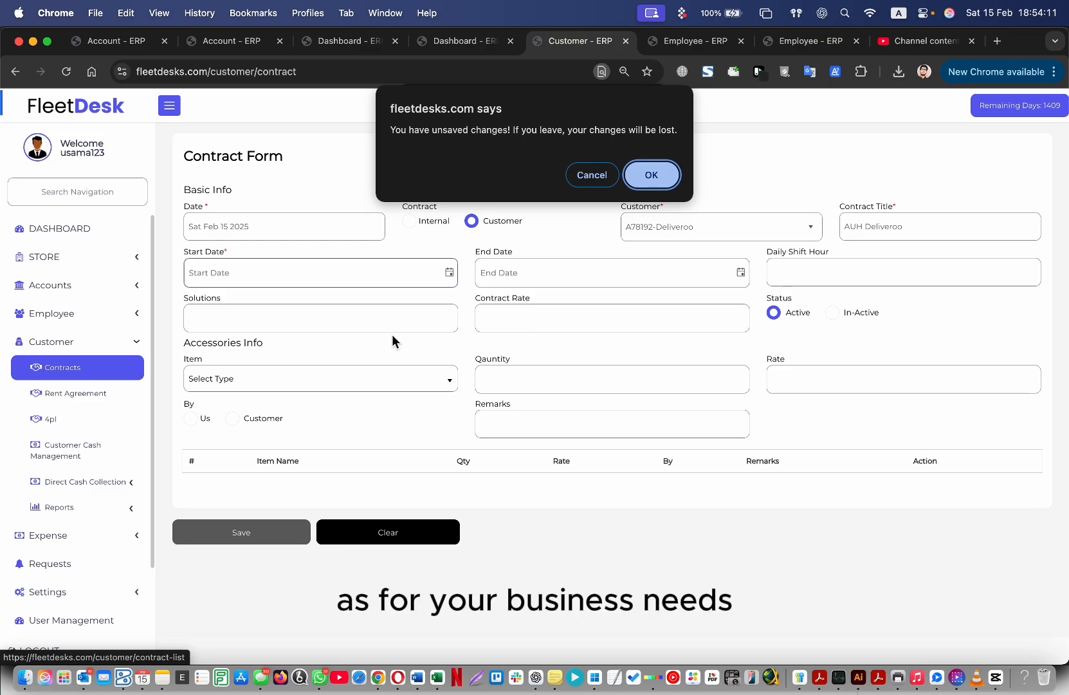
pyautogui.click(652, 172)
pyautogui.scroll(-4, 398, 358)
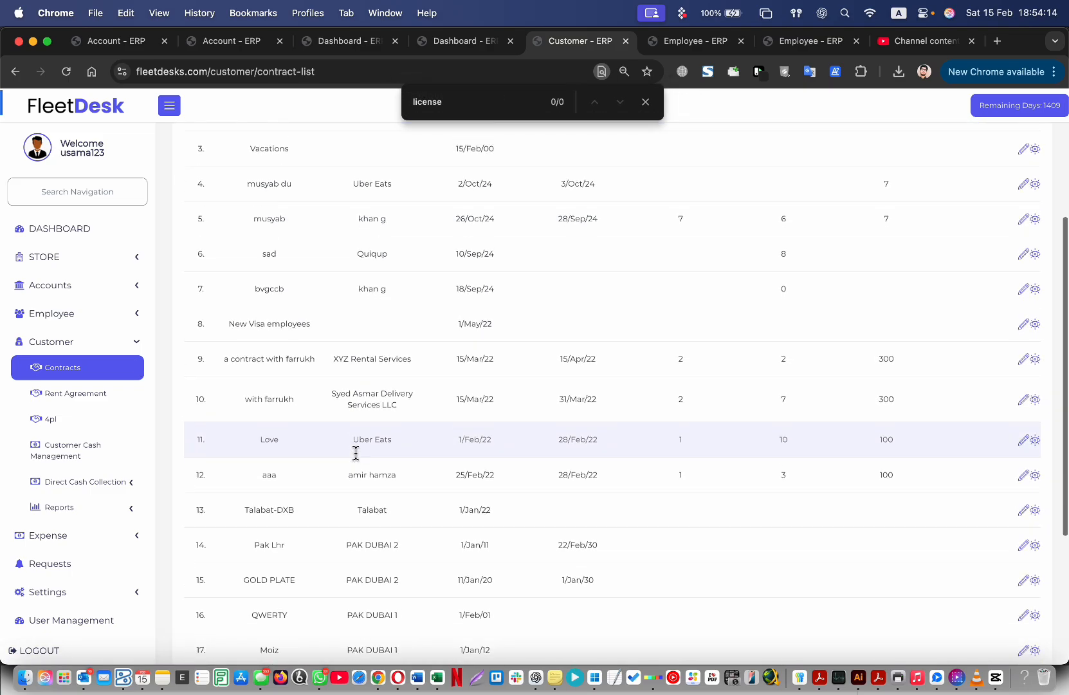
pyautogui.scroll(5, 355, 452)
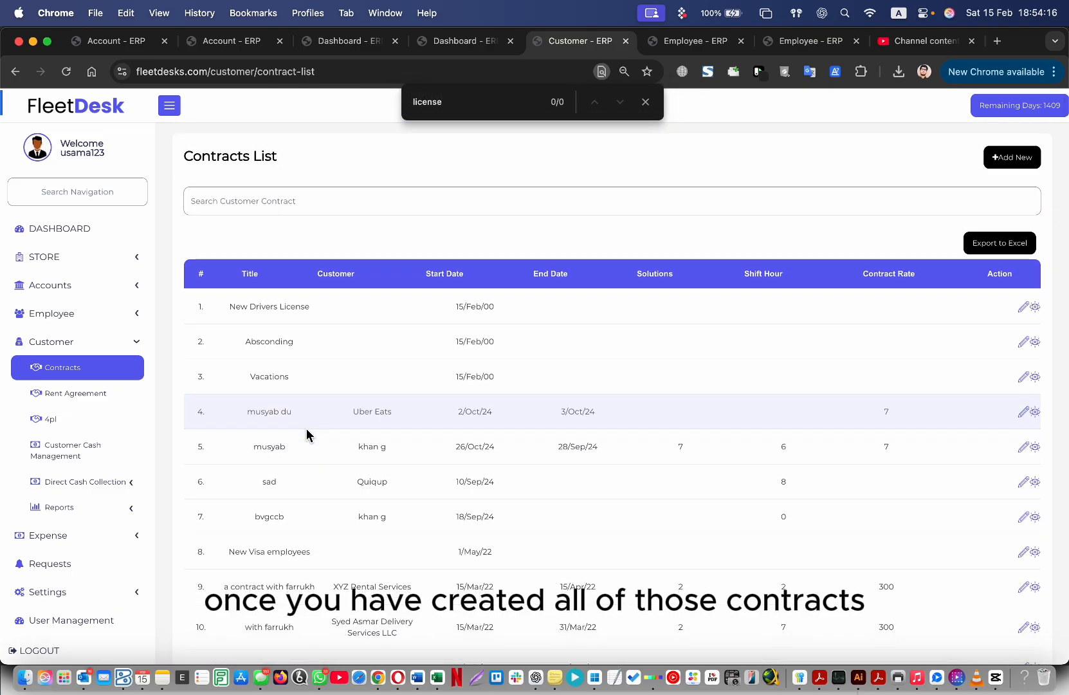
# Step: Open the Employee Assigning list, view the form for assigning an employee to a contract and return to the list
pyautogui.click(122, 313)
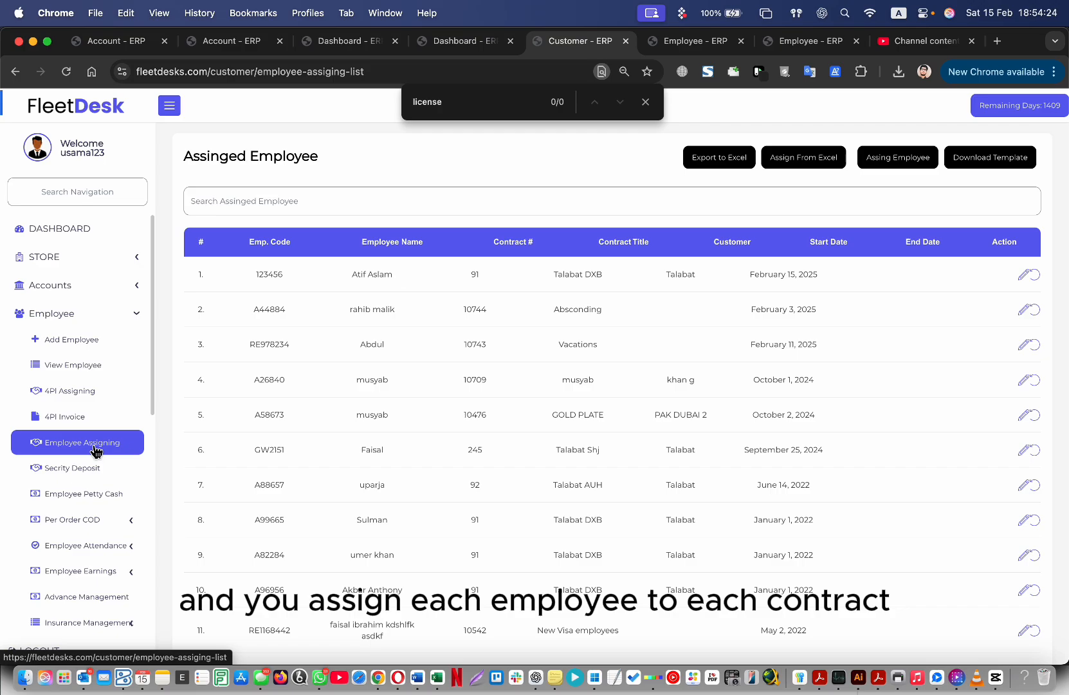
pyautogui.click(907, 162)
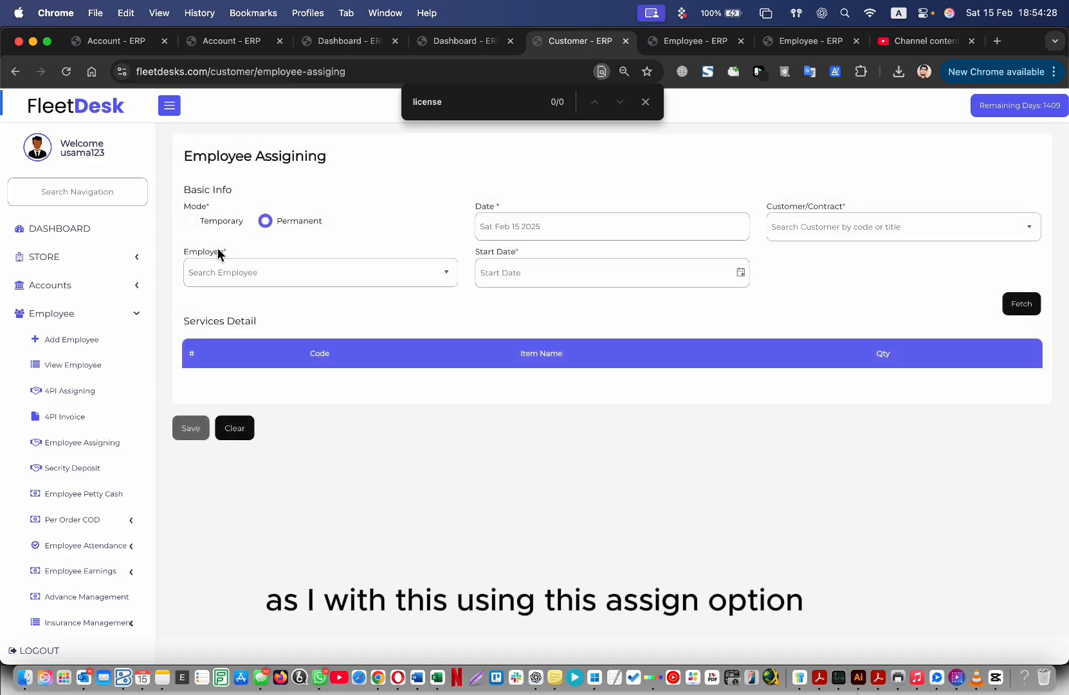
pyautogui.click(15, 71)
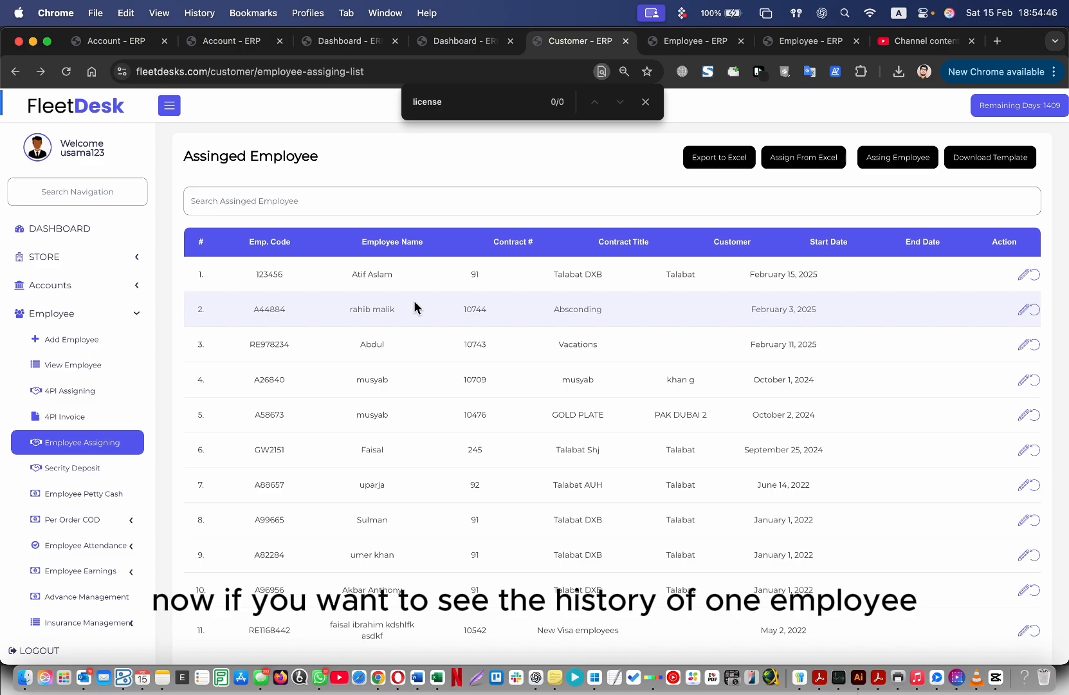
# Step: View the Employees table on the dashboard and open the Assigned Employee Report
pyautogui.click(101, 244)
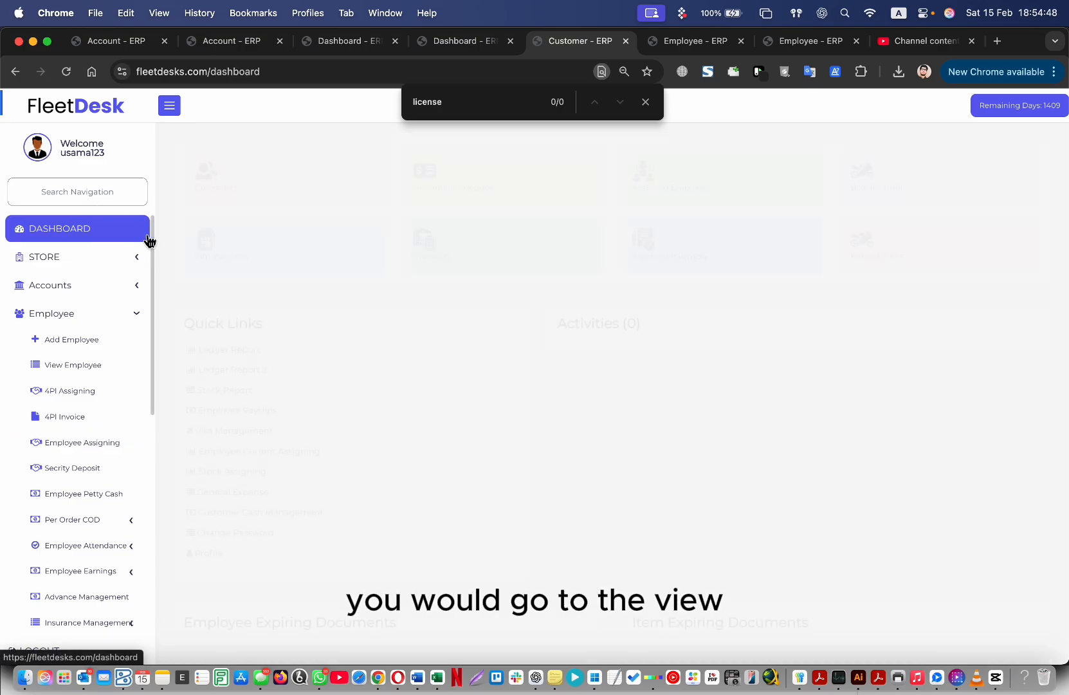
pyautogui.scroll(-10, 452, 491)
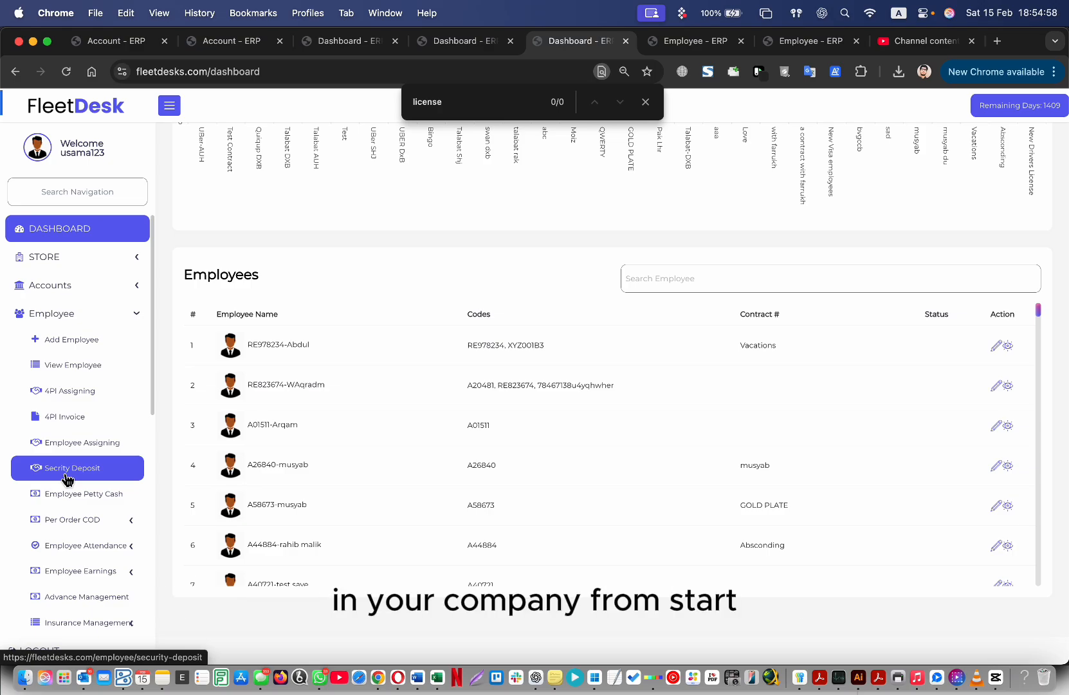
pyautogui.scroll(-5, 87, 508)
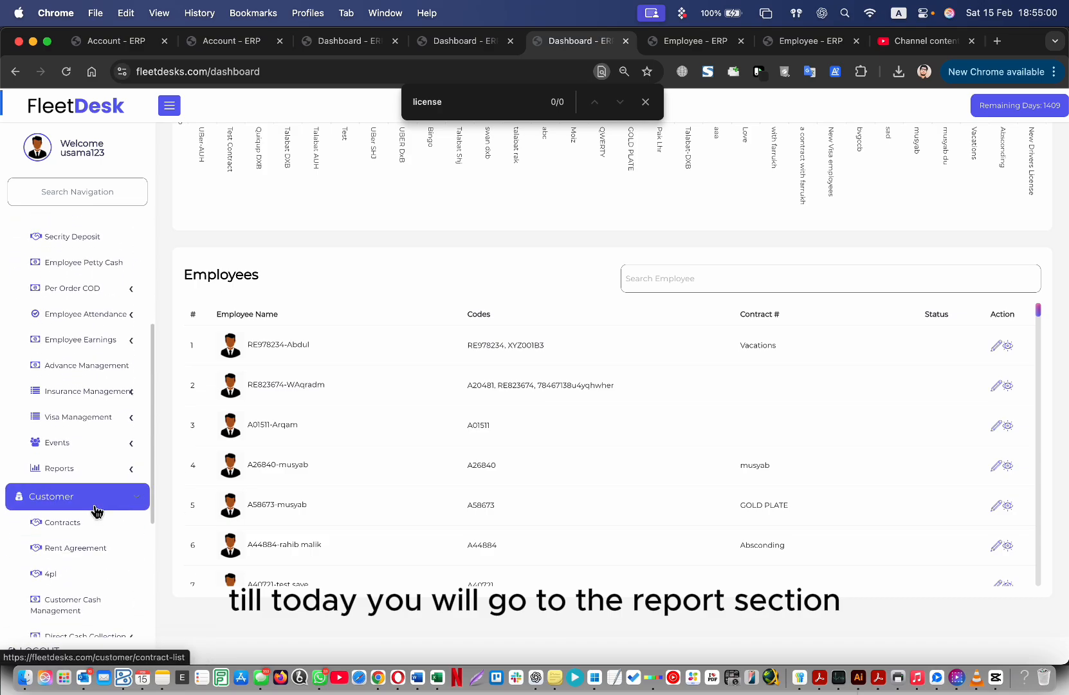
pyautogui.click(91, 468)
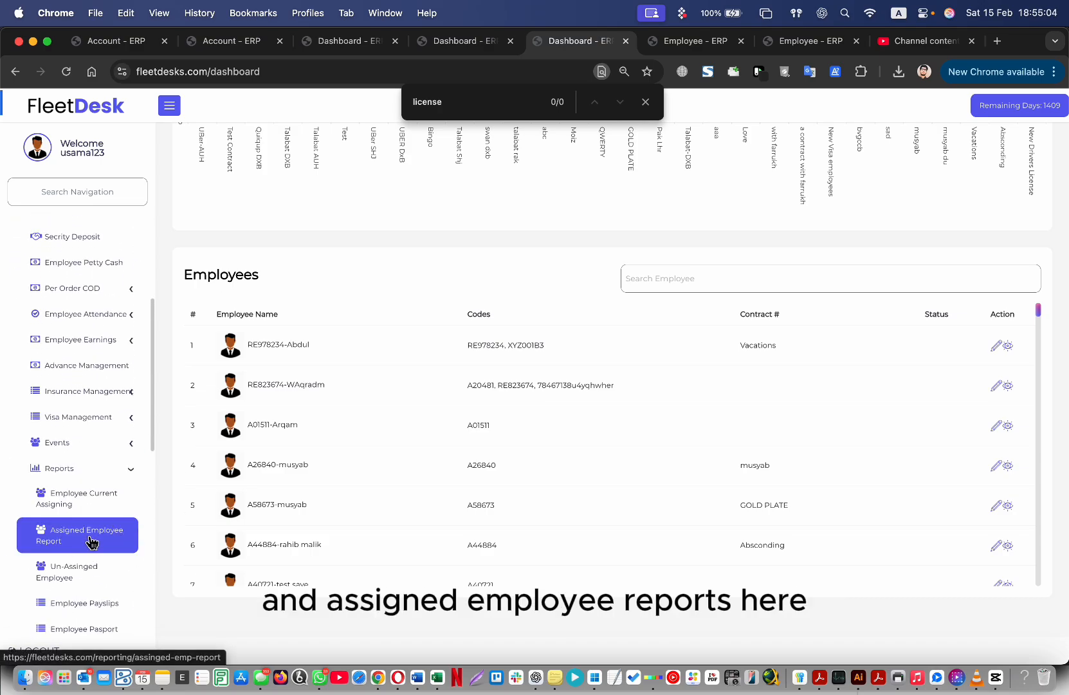
pyautogui.click(92, 543)
# Step: View the columns that can be shown in the report, and close the column selection and the page search
pyautogui.click(1008, 162)
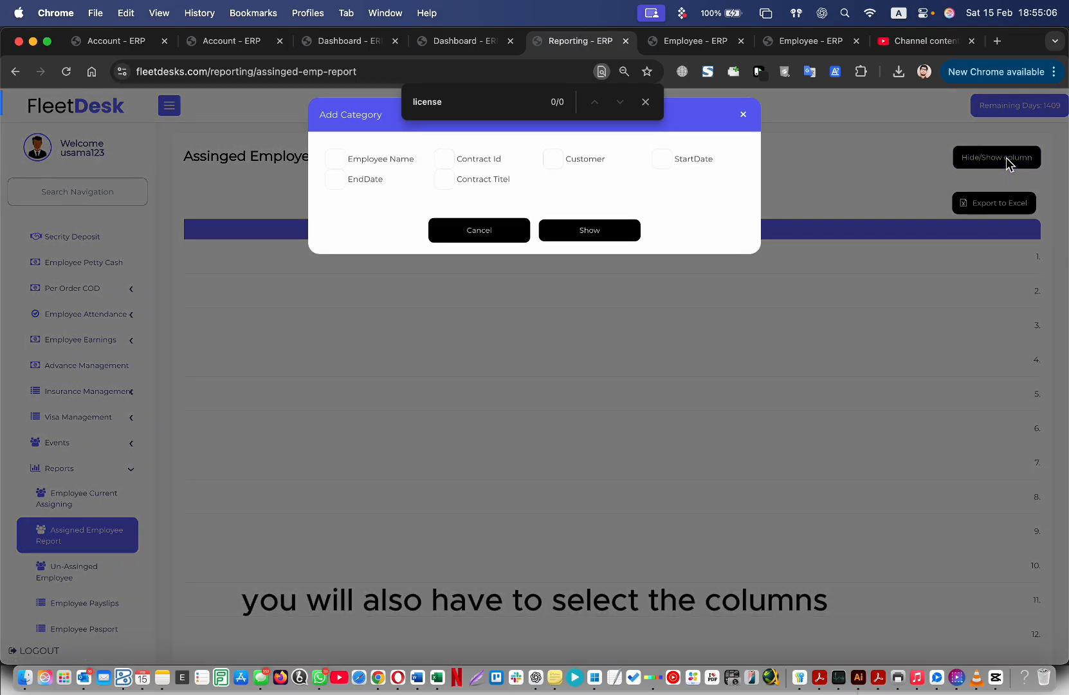
pyautogui.click(742, 114)
pyautogui.click(645, 101)
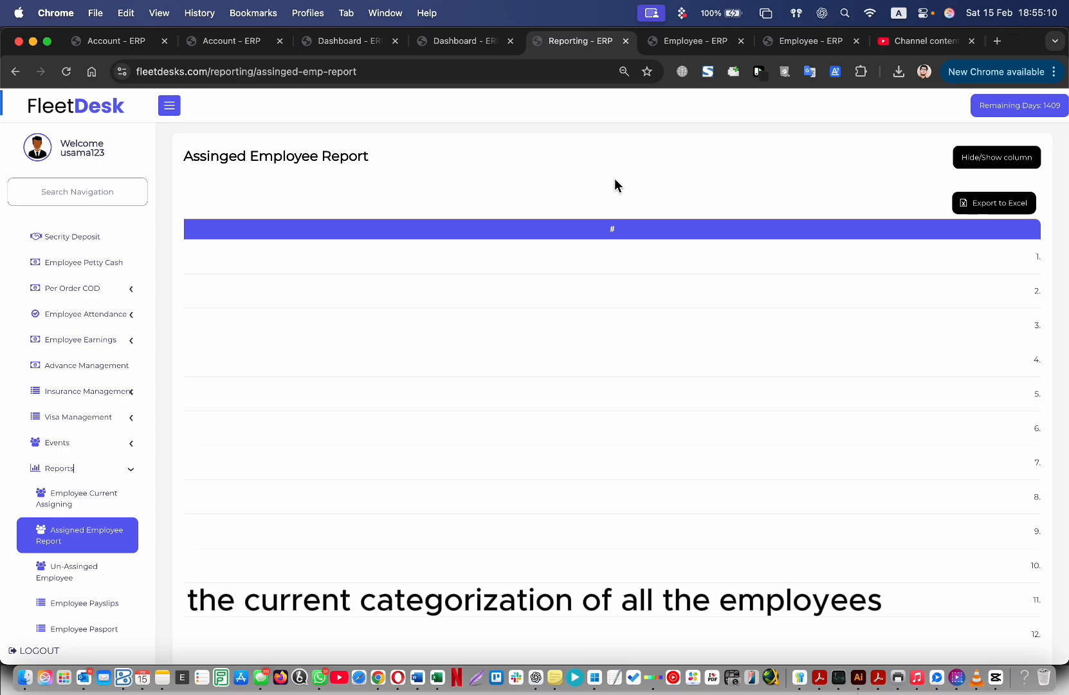
# Step: Return to the dashboard and examine the Employee-Contract chart for the number of employees per contract
pyautogui.scroll(5, 117, 280)
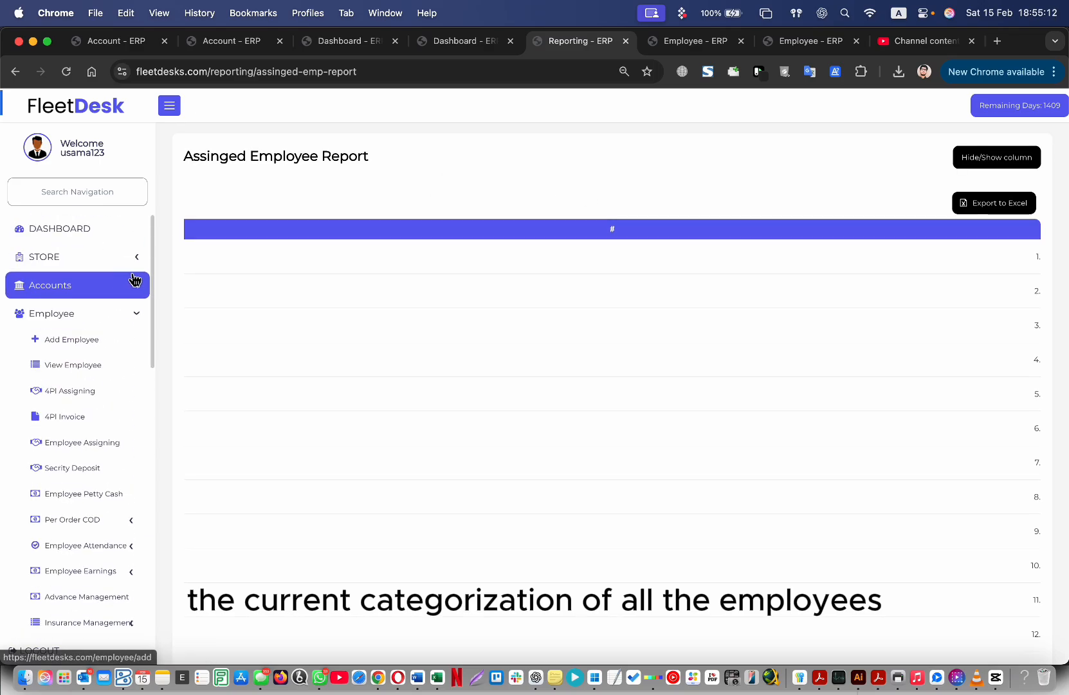
pyautogui.click(99, 229)
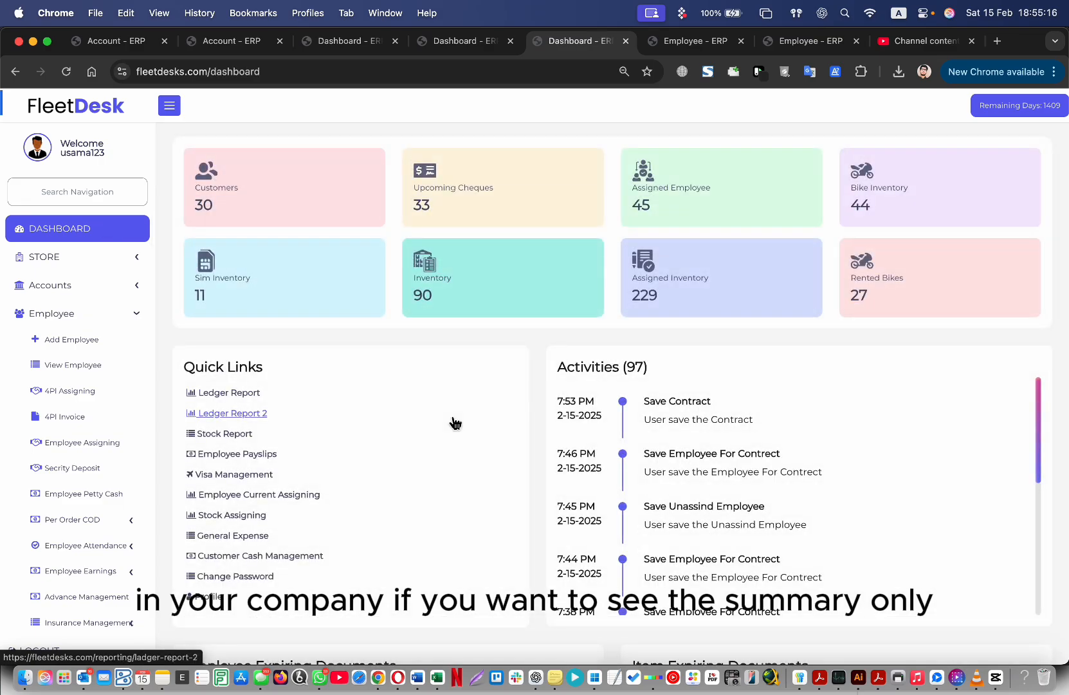
pyautogui.scroll(-8, 453, 423)
pyautogui.scroll(-2, 451, 422)
pyautogui.moveTo(218, 227); pyautogui.dragTo(305, 274)
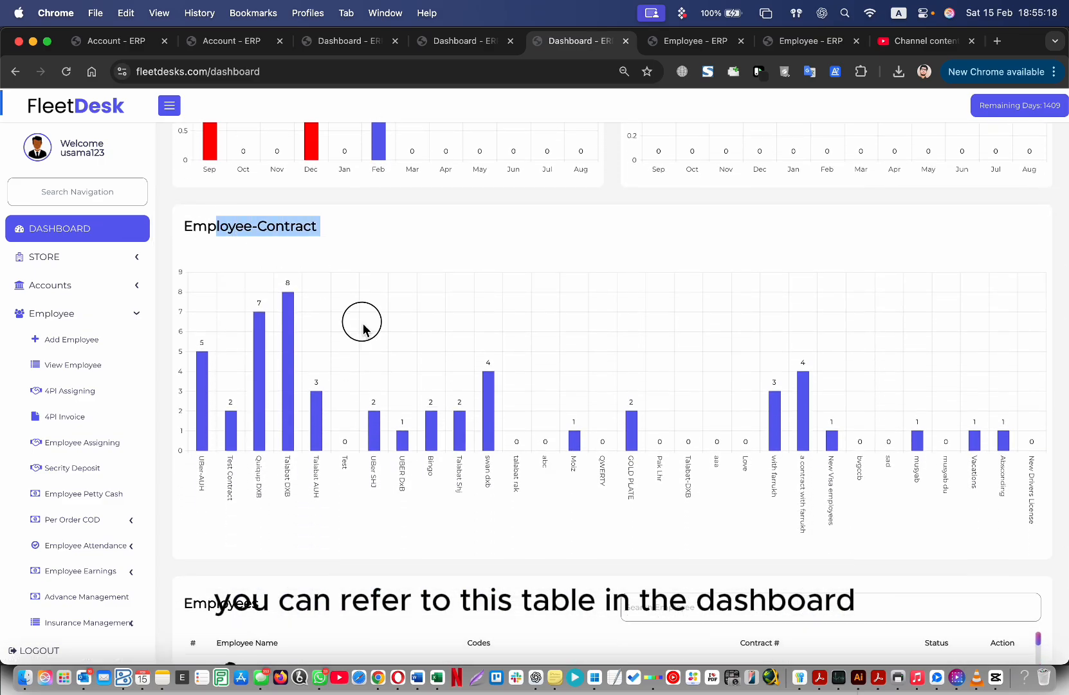
pyautogui.click(574, 442)
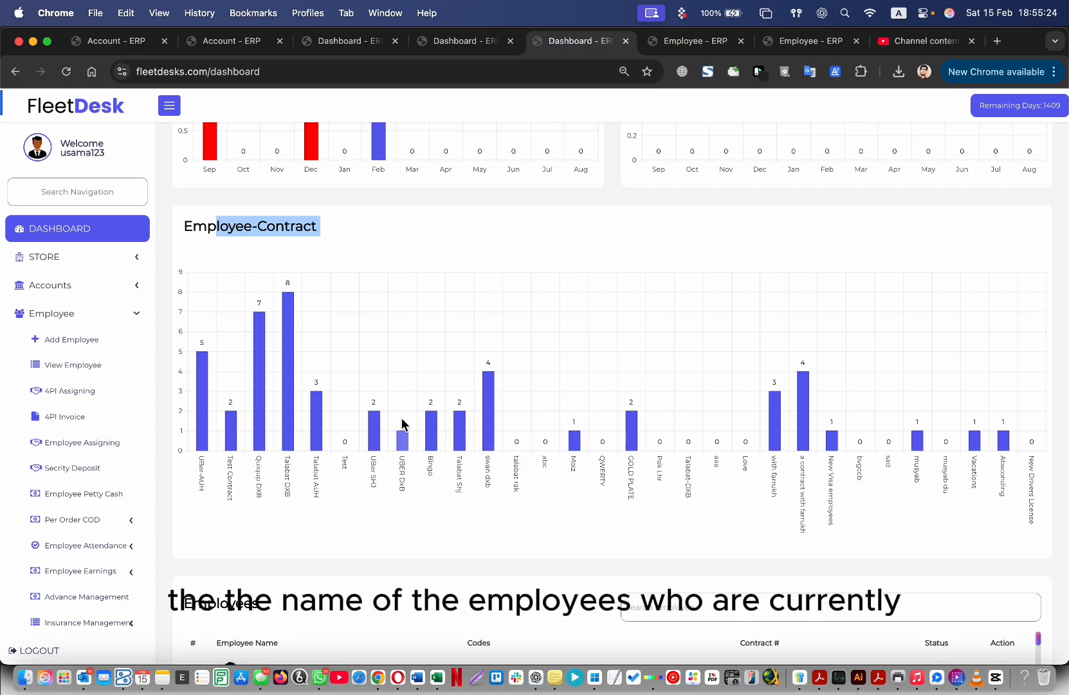
pyautogui.click(301, 269)
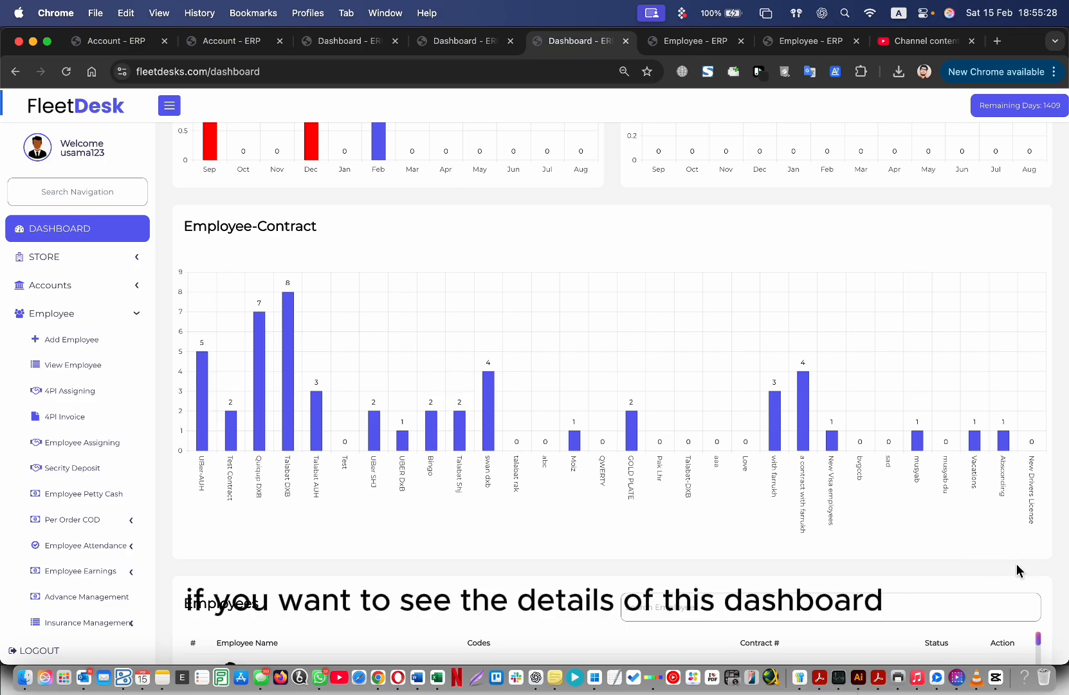
# Step: Open the Employee Current Assigning report from the dashboard's quick links
pyautogui.scroll(-8, 484, 465)
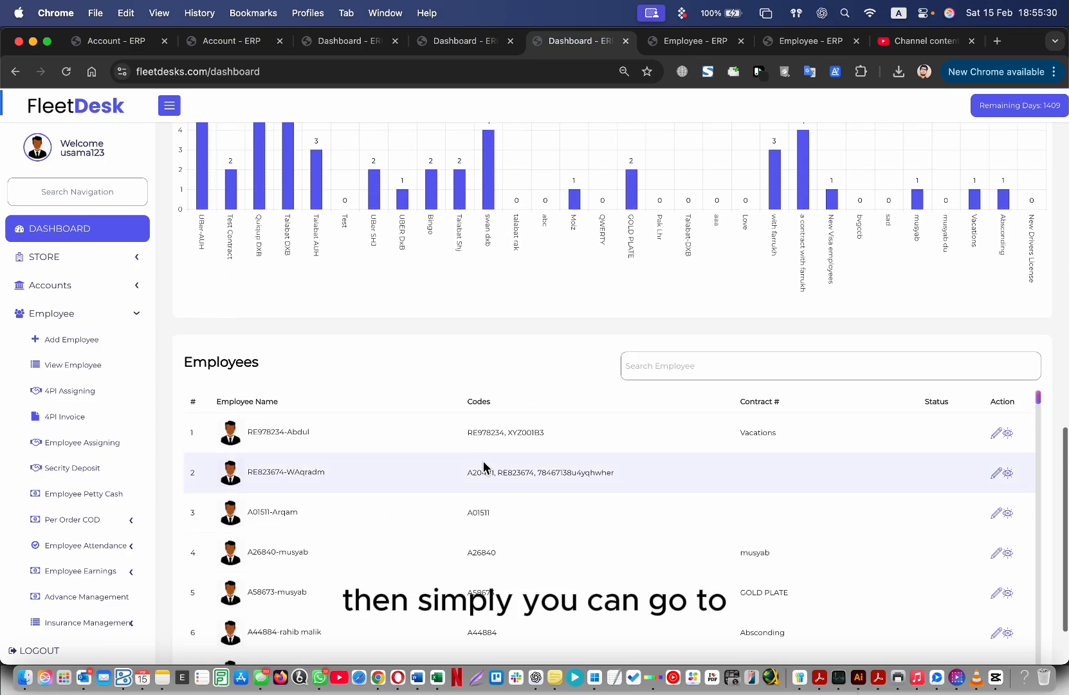
pyautogui.scroll(10, 386, 328)
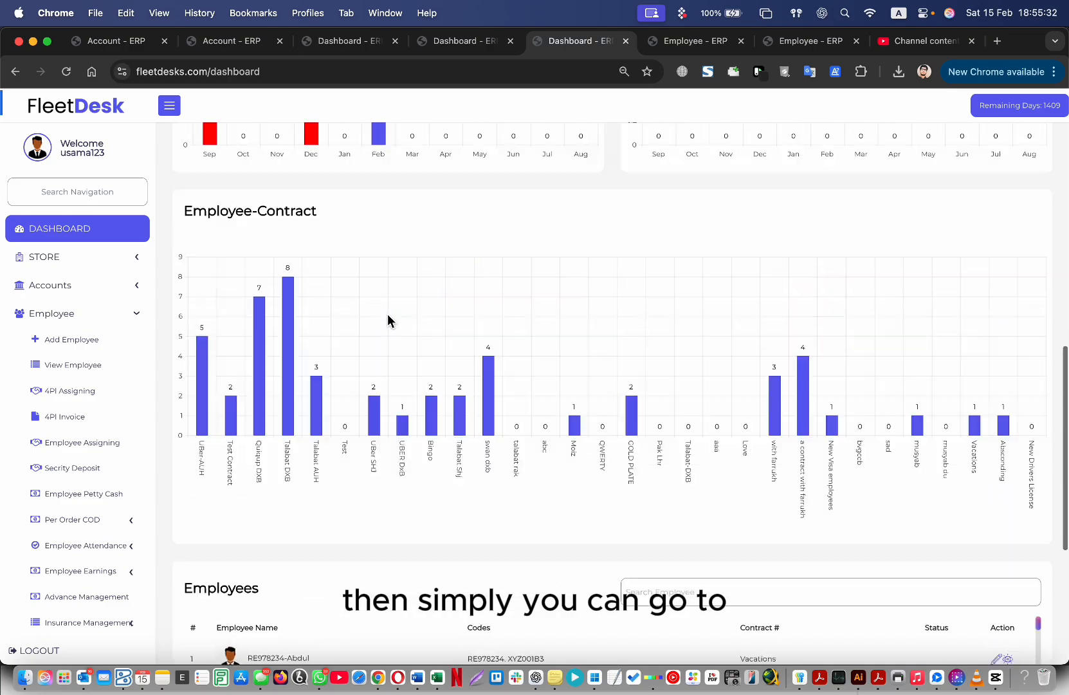
pyautogui.scroll(-2, 386, 328)
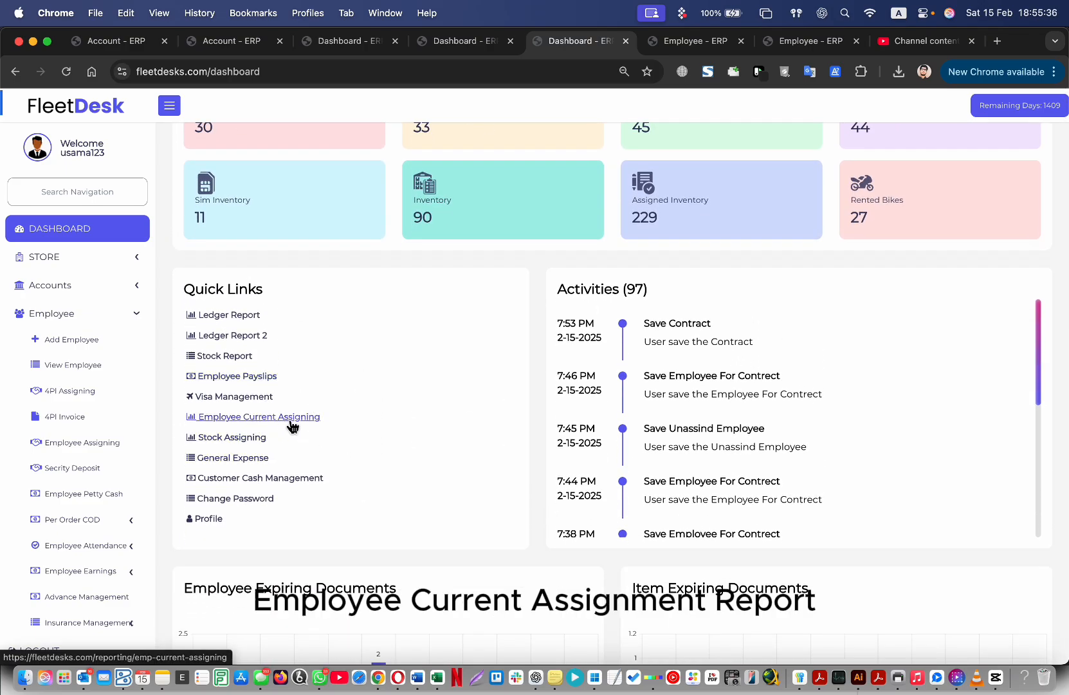
pyautogui.click(291, 418)
pyautogui.scroll(-1, 92, 510)
pyautogui.scroll(-4, 92, 510)
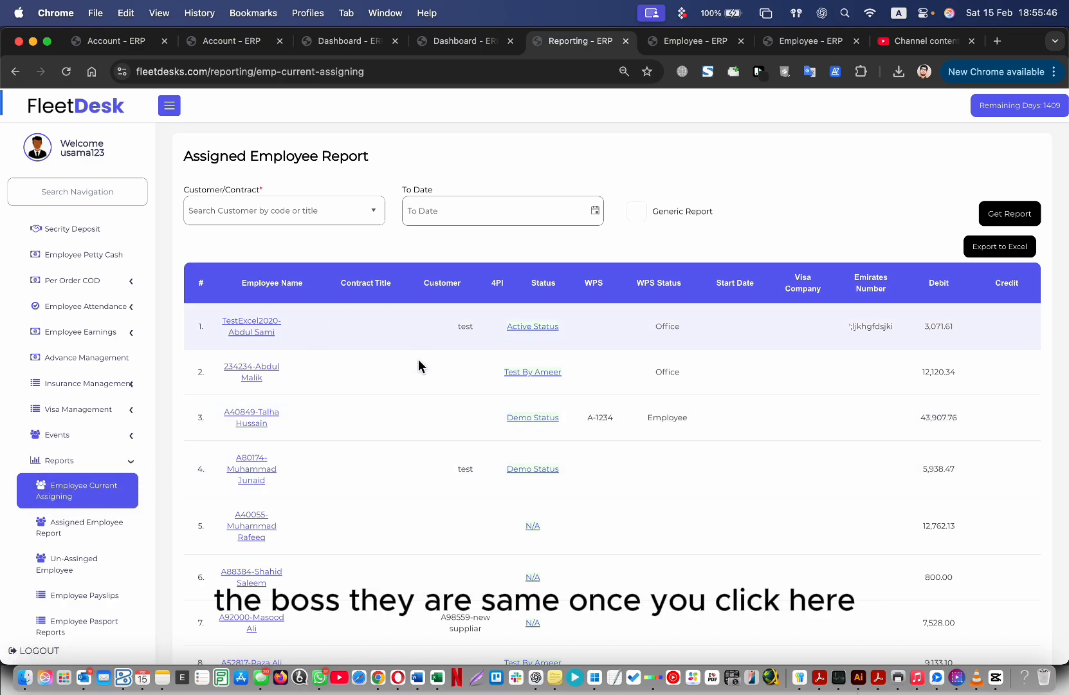
# Step: Look over the Assigned Employee Report and sort its rows by contract title
pyautogui.scroll(-10, 384, 410)
pyautogui.scroll(10, 385, 360)
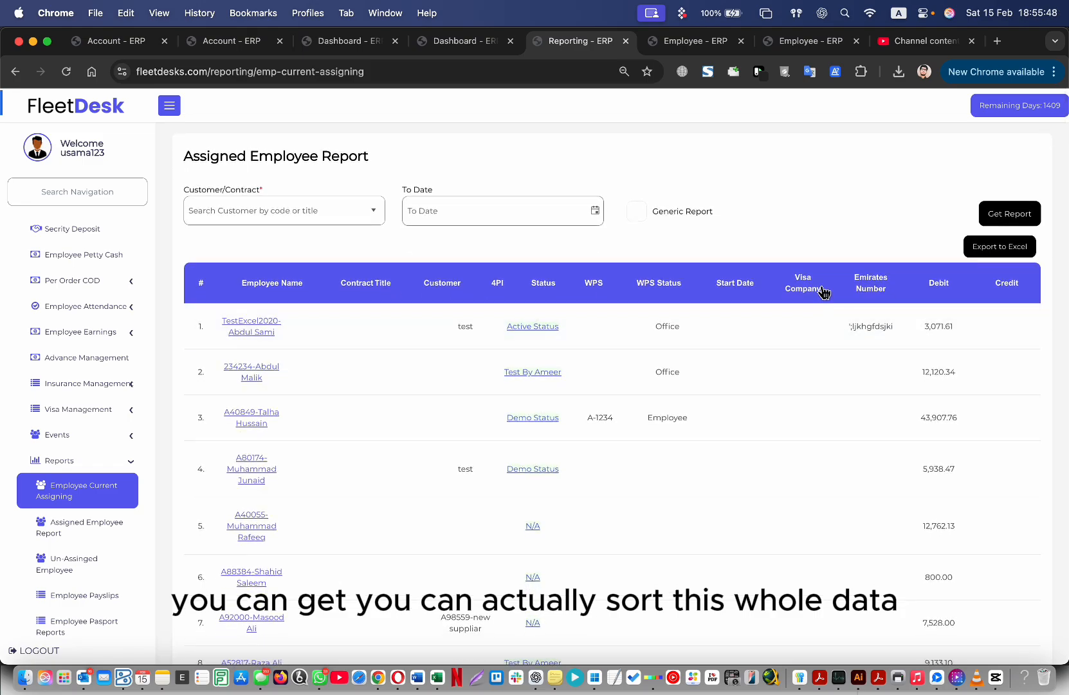
pyautogui.click(376, 289)
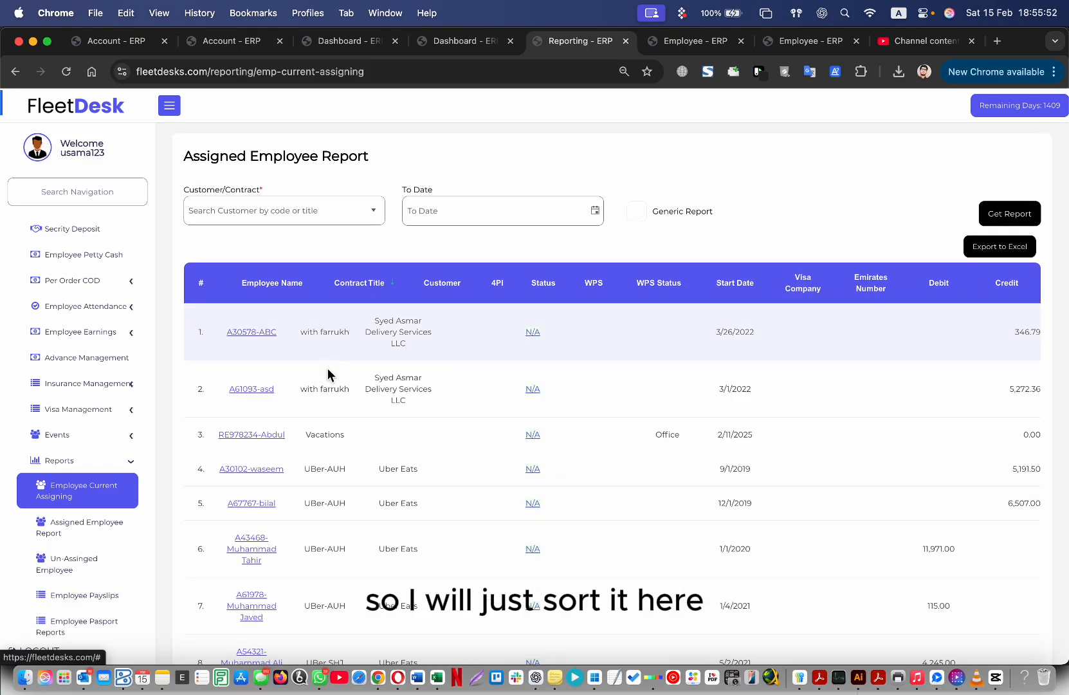
# Step: Examine which employees are grouped under each contract in the sorted report and which employees have no contract title
pyautogui.doubleClick(324, 434)
pyautogui.scroll(-5, 327, 508)
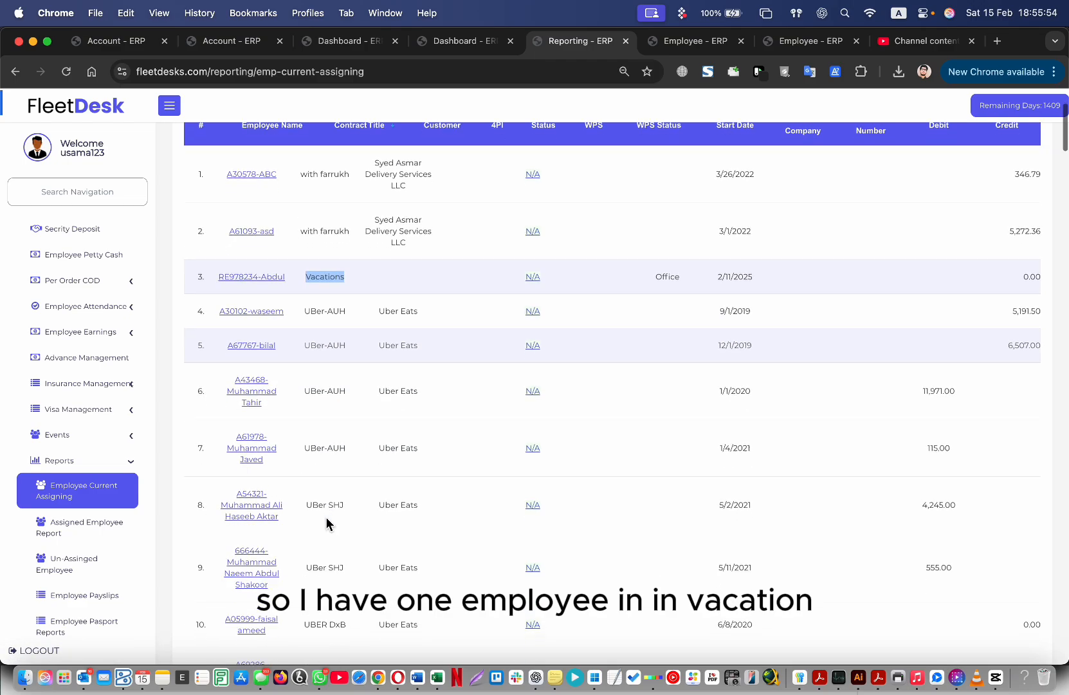
pyautogui.moveTo(322, 295); pyautogui.dragTo(321, 458)
pyautogui.scroll(-12, 328, 556)
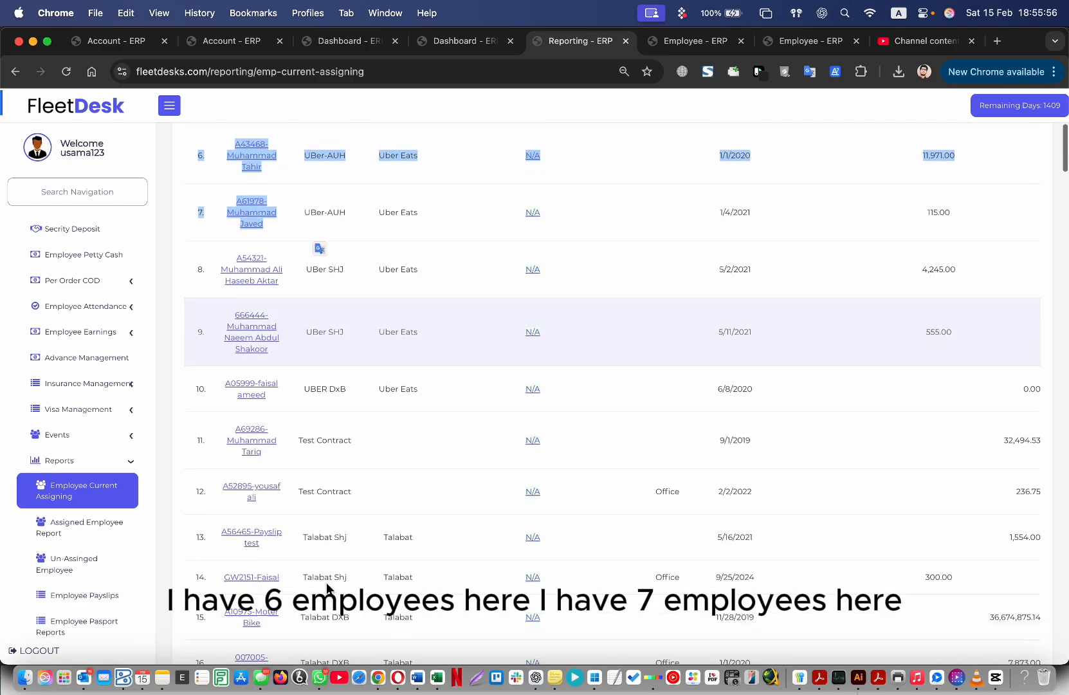
pyautogui.scroll(-9, 354, 579)
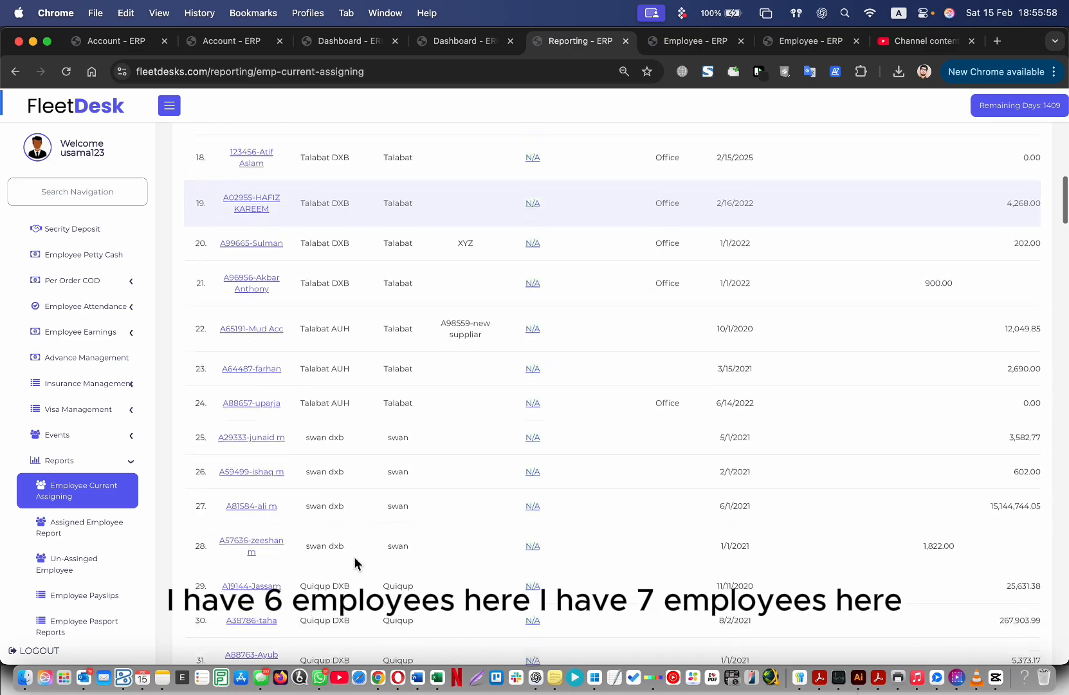
pyautogui.moveTo(346, 379); pyautogui.dragTo(346, 497)
pyautogui.scroll(-10, 347, 444)
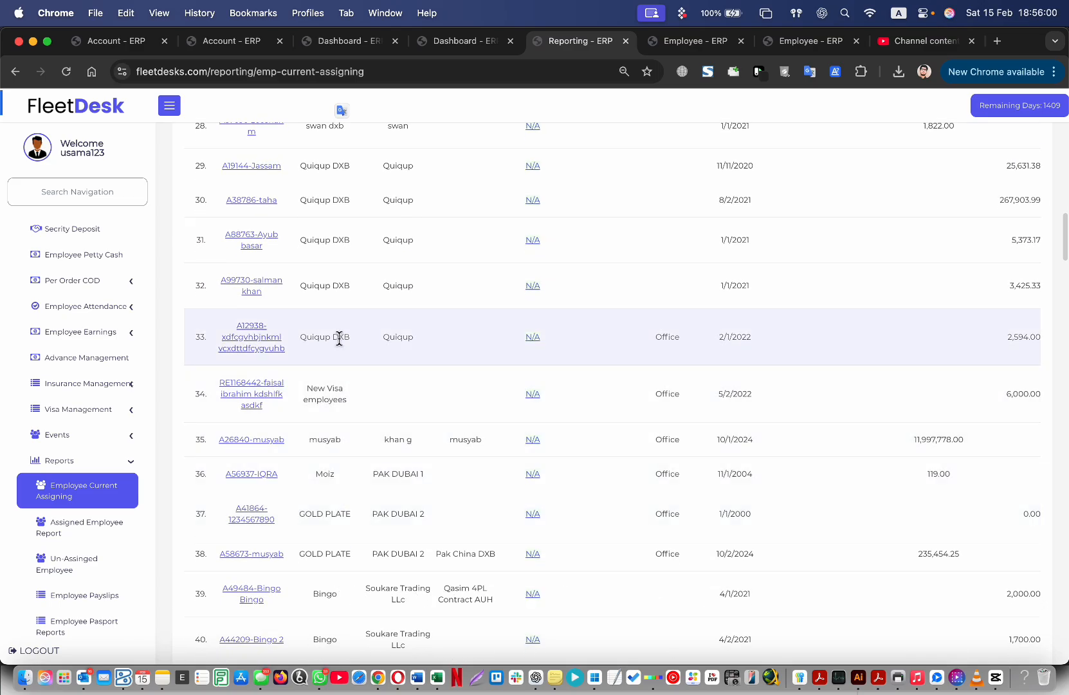
pyautogui.scroll(-10, 336, 470)
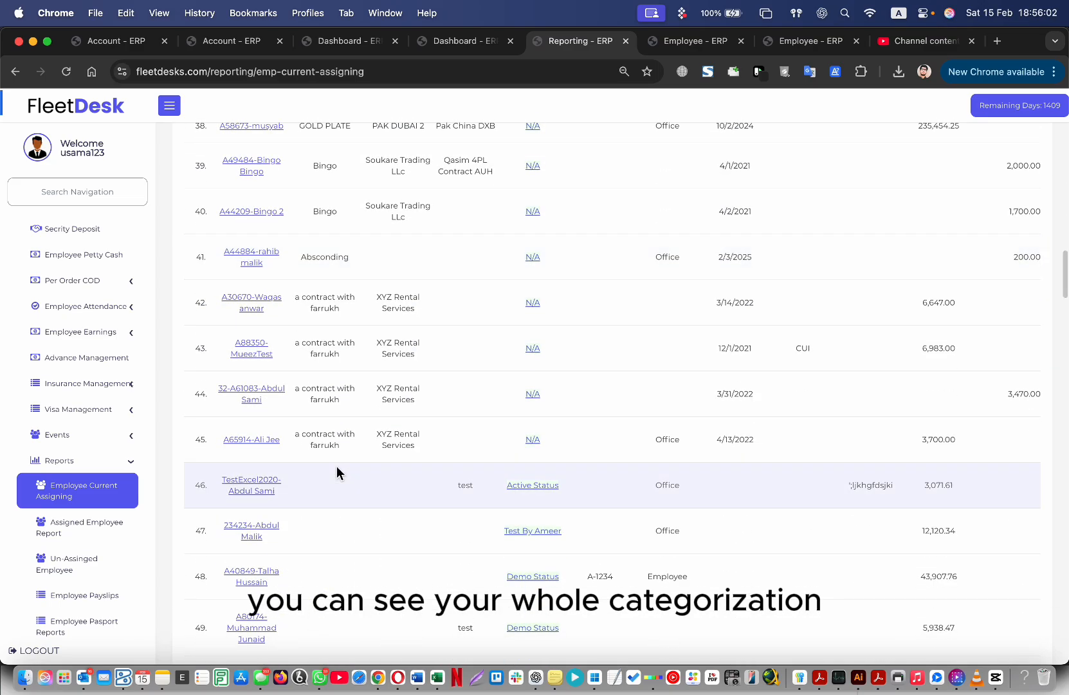
pyautogui.scroll(-2, 337, 467)
pyautogui.scroll(-5, 335, 442)
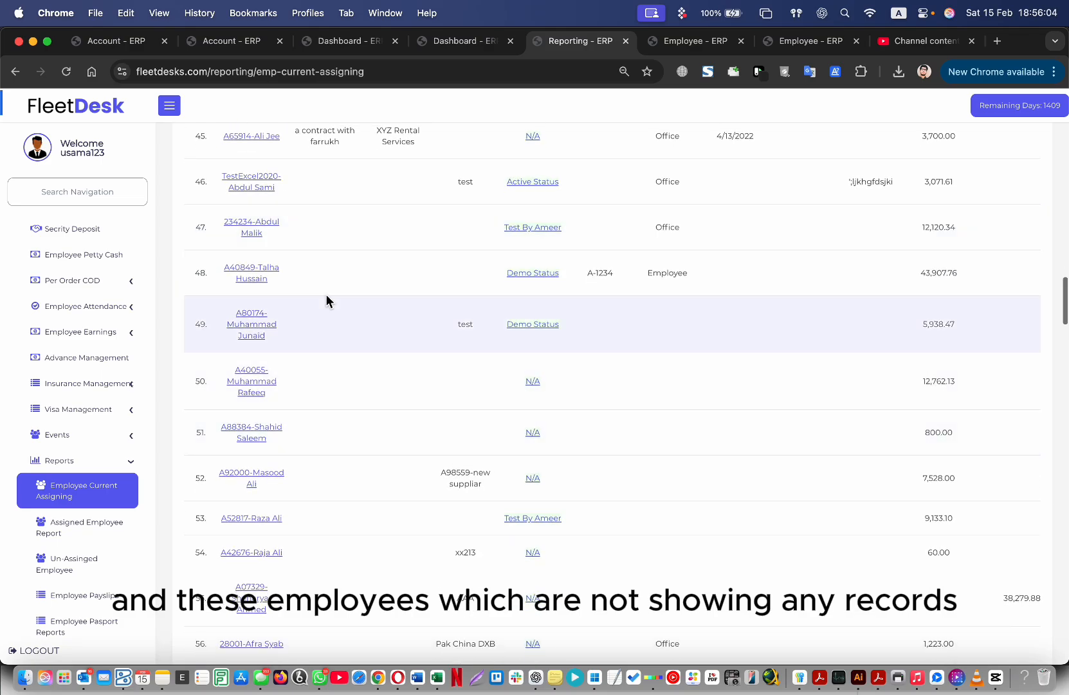
pyautogui.scroll(-15, 351, 571)
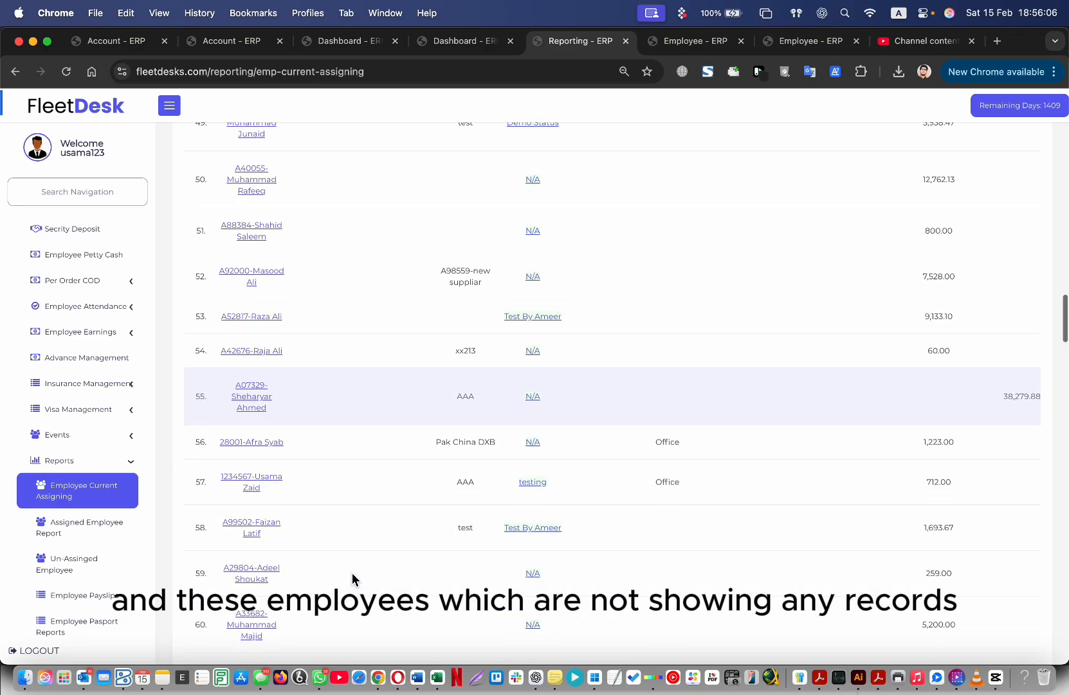
pyautogui.scroll(-15, 345, 412)
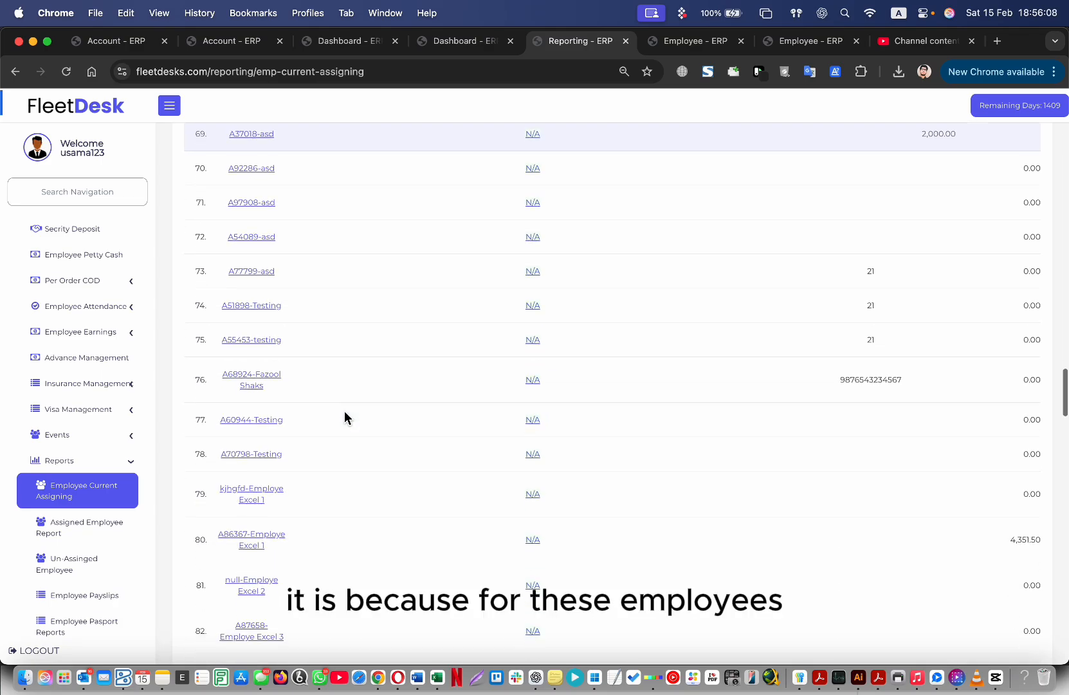
pyautogui.scroll(-1, 347, 489)
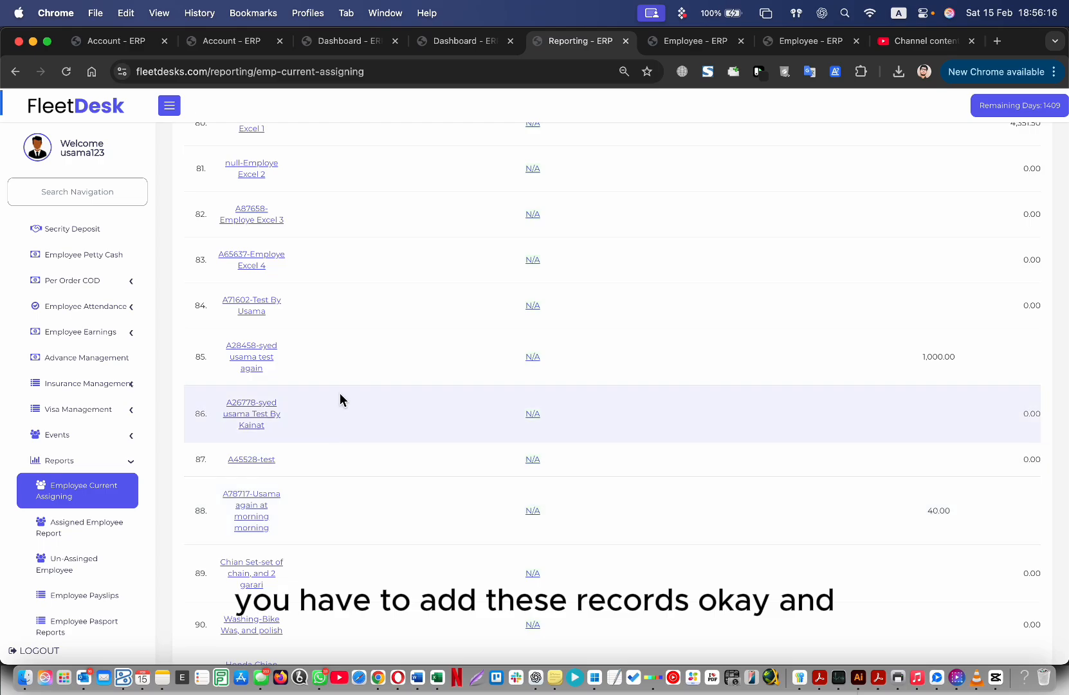
# Step: Open the profile of the employee assigned to the Vacations contract from the report
pyautogui.scroll(20, 339, 399)
pyautogui.scroll(10, 341, 396)
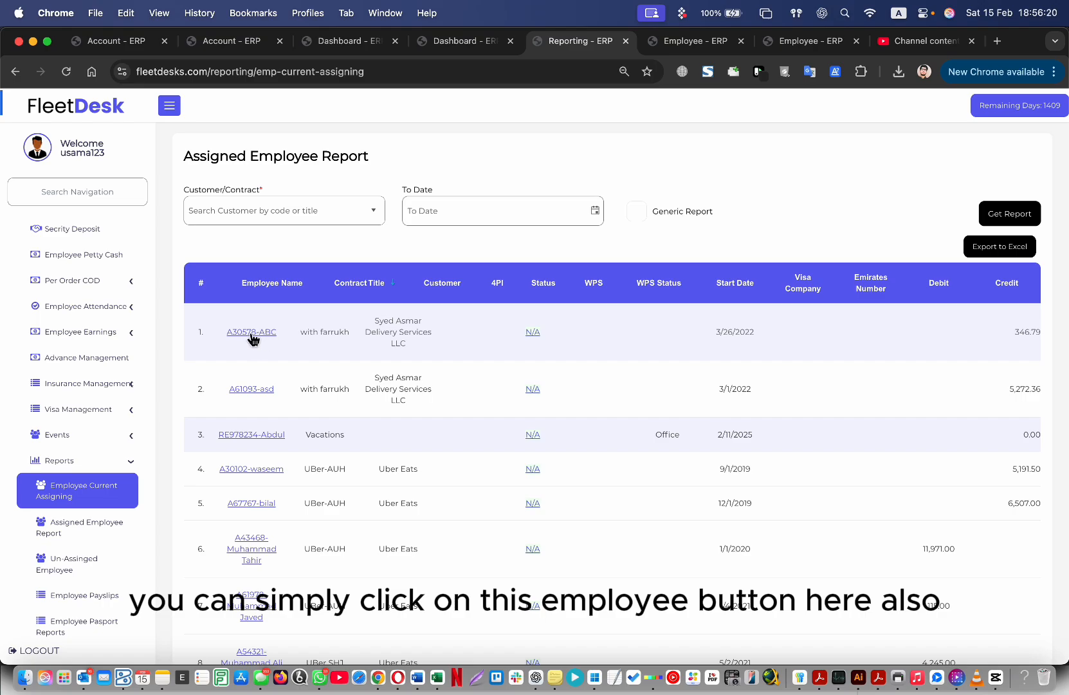
pyautogui.click(260, 436)
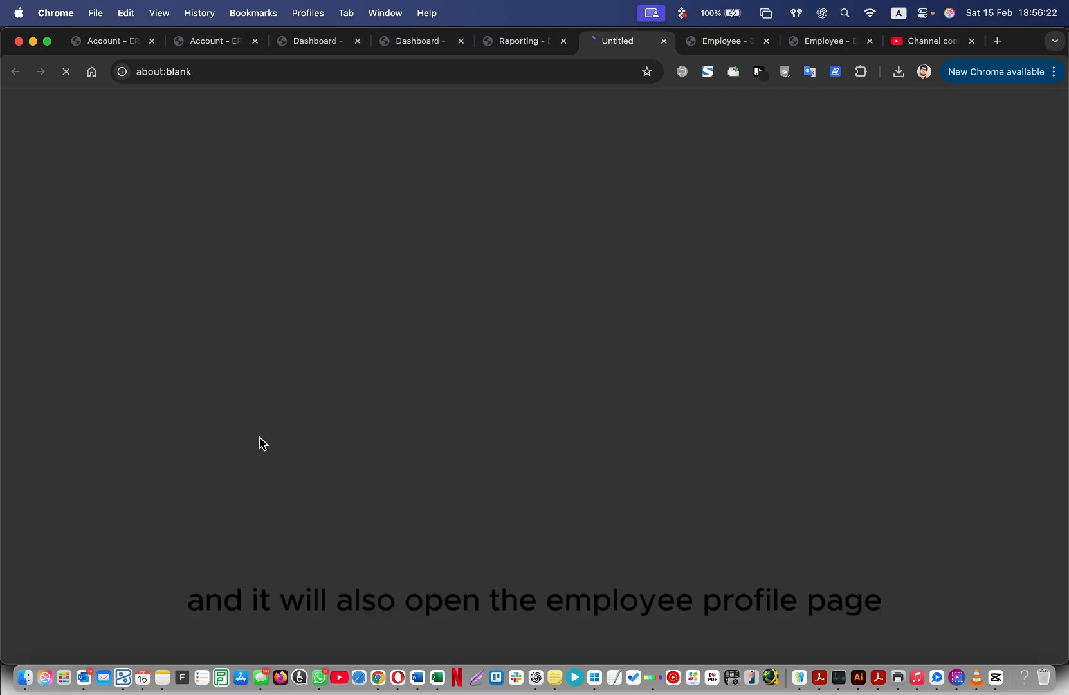